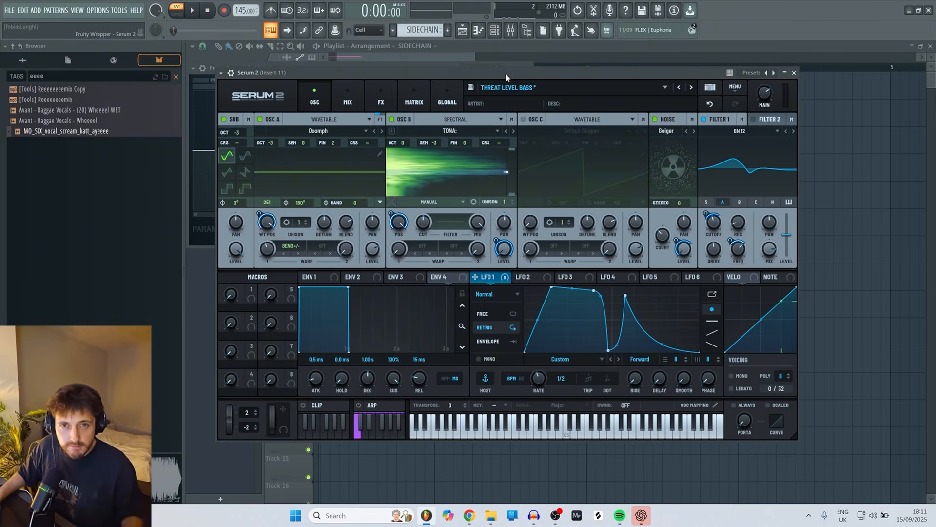
Audition the loaded bass preset, and step forward to THREAT LEVEL GUN 1 and audition that too.
key(c)
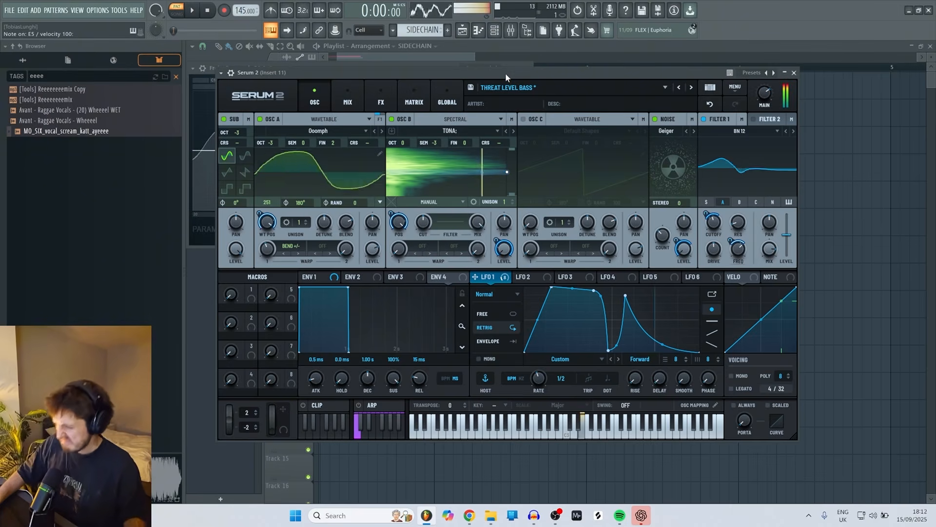
click(691, 87)
click(691, 87)
key(c)
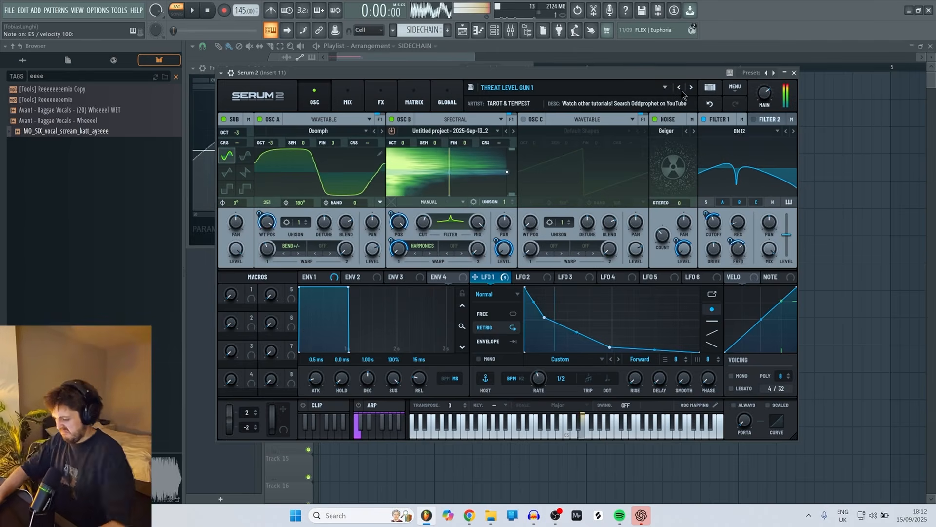
key(h)
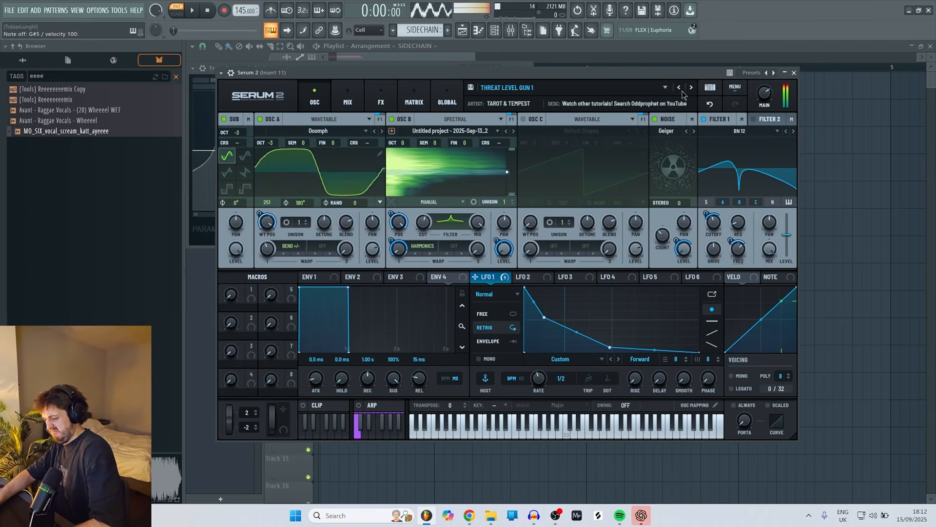
Load the MORE COWBELL preset from the user MANUAL SPECTRAL PRESET PACK folder and audition it with a few notes.
click(599, 88)
mouse_move(526, 156)
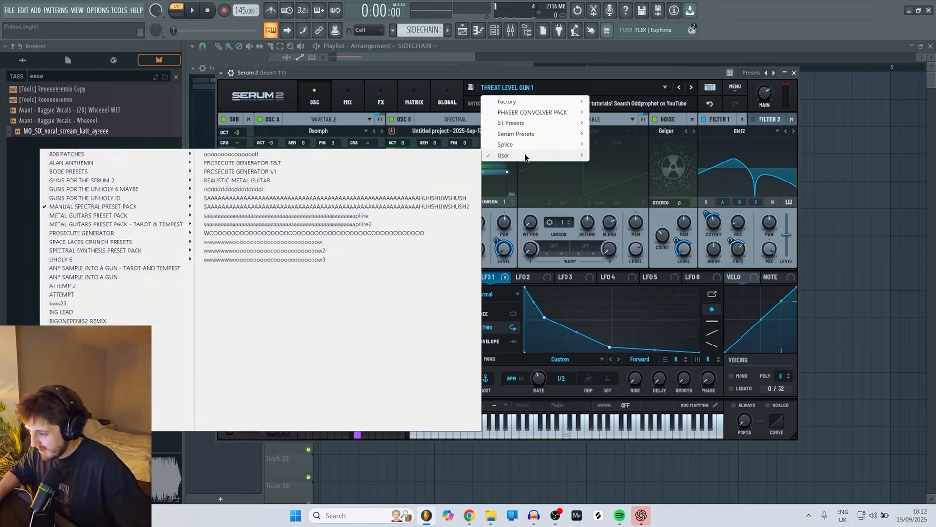
mouse_move(142, 206)
click(315, 243)
key(c)
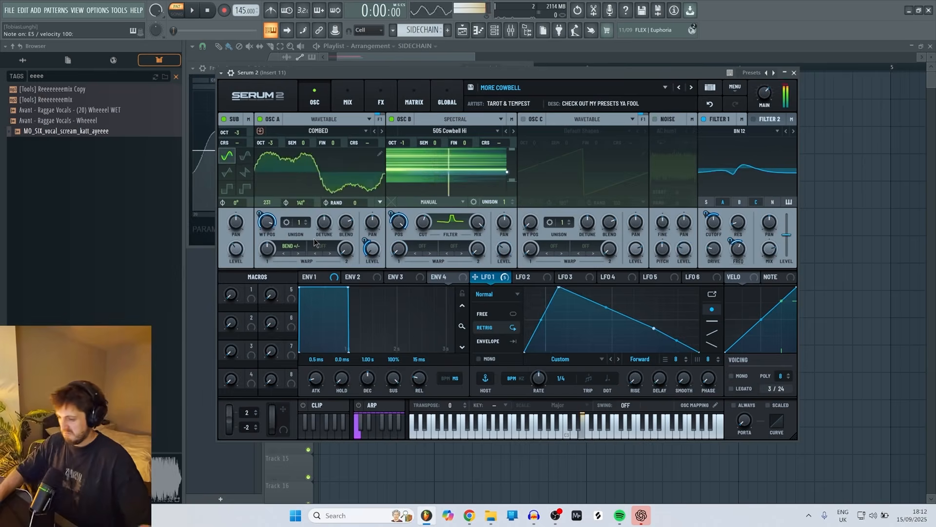
key(n)
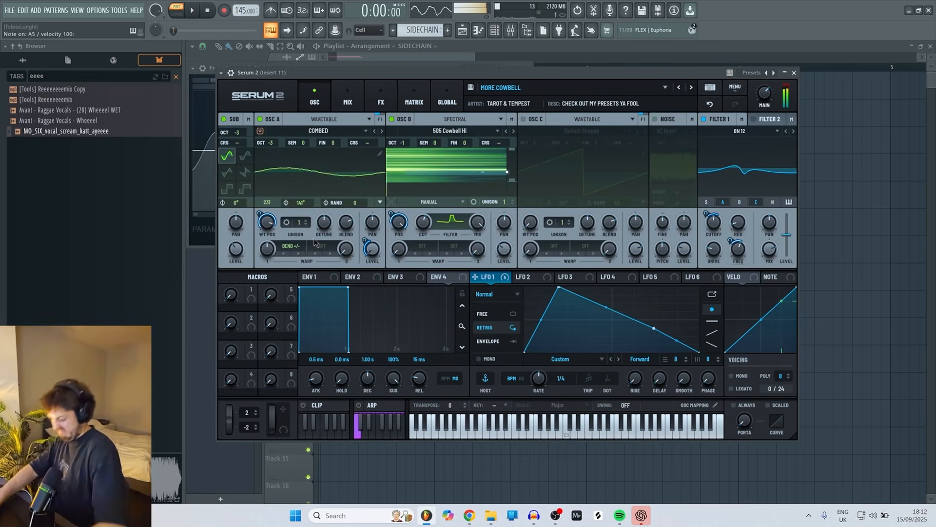
Raise and delay the lower point of the LFO 1 curve for a longer plateau, and audition the sound.
drag(653, 327, 680, 301)
key(m)
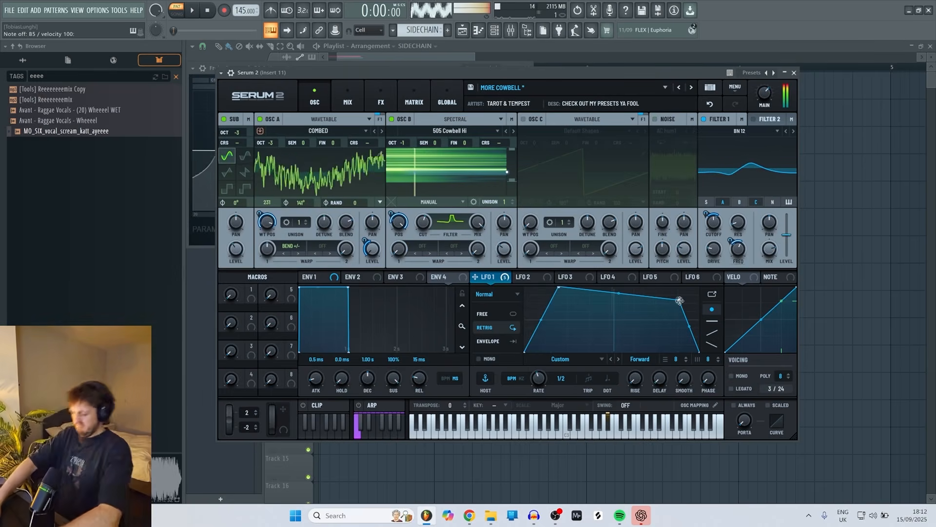
key(d)
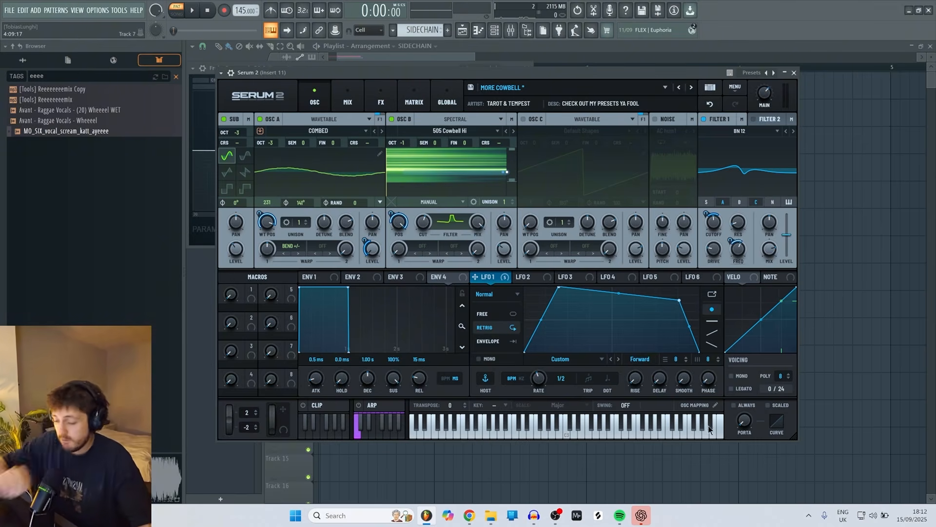
Load the user preset THREAT LEVEL BASS and audition it.
click(502, 88)
mouse_move(536, 155)
mouse_move(139, 242)
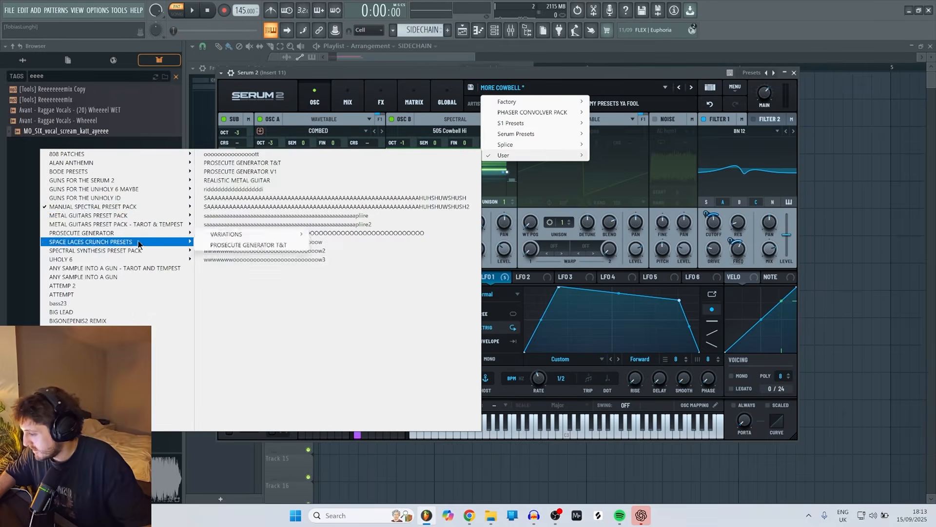
mouse_move(226, 234)
mouse_move(245, 269)
click(328, 286)
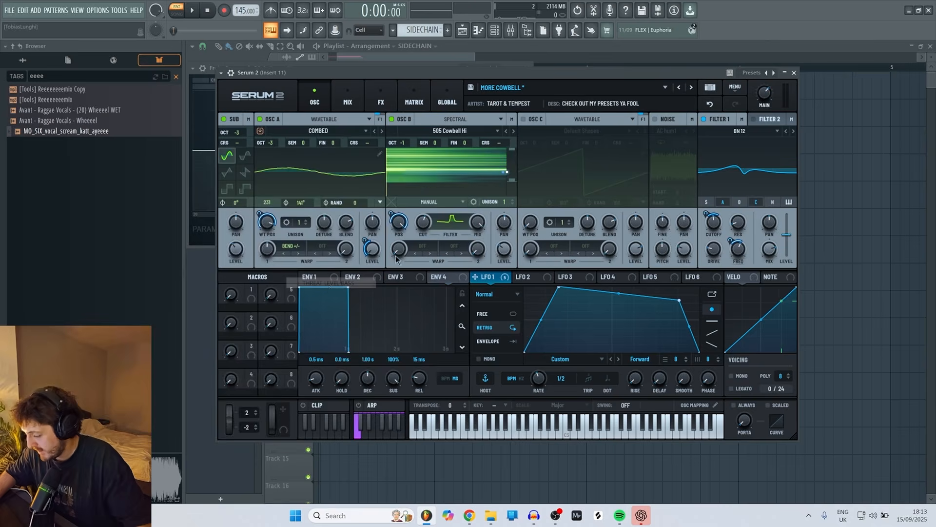
drag(581, 77, 633, 81)
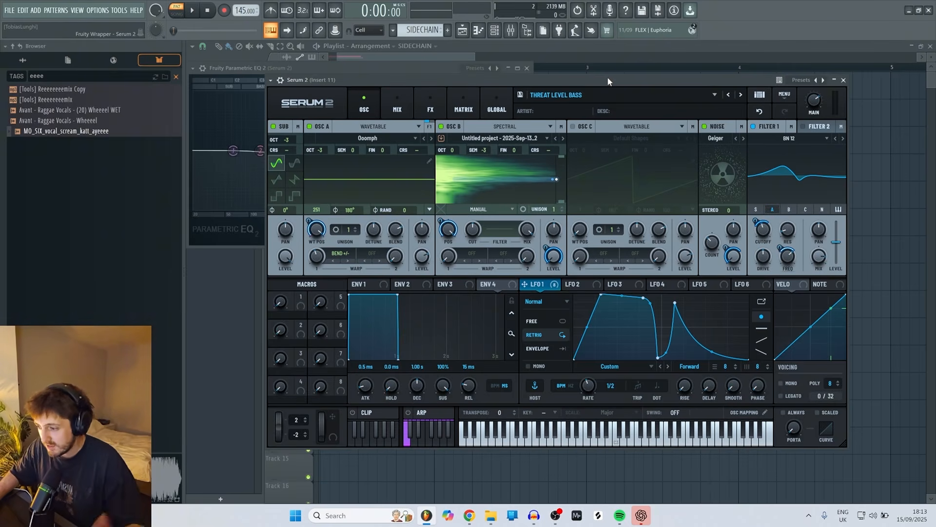
key(v)
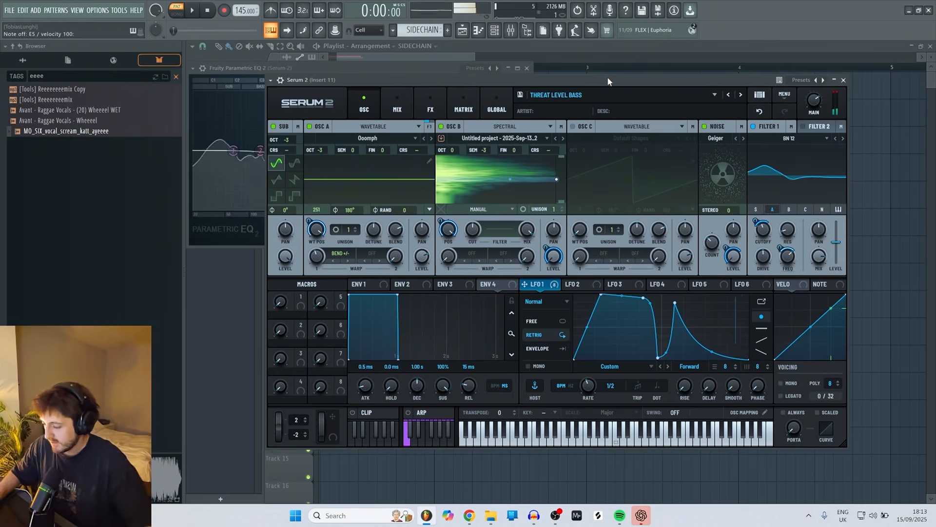
Switch to Chrome and play INAKTIV - THREAT LEVEL from the drop, and return to FL Studio to audition the bass preset for comparison.
click(469, 515)
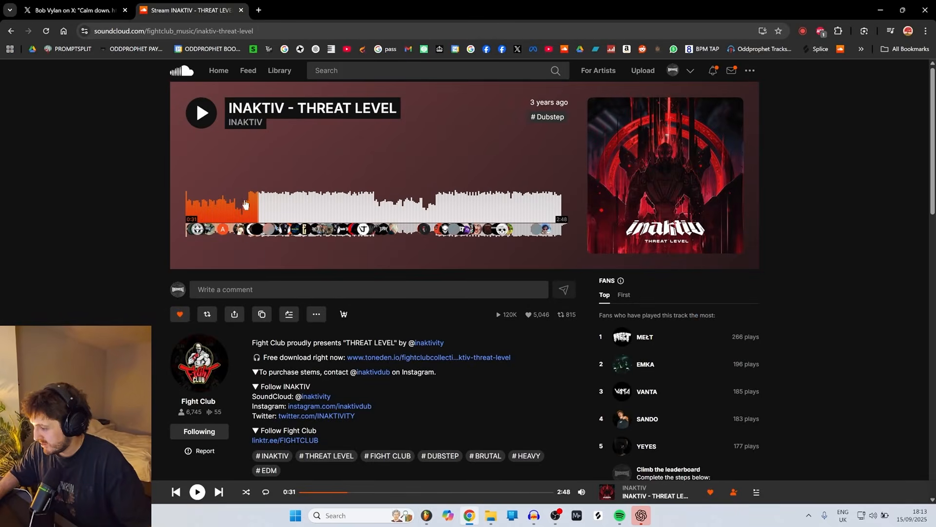
click(195, 100)
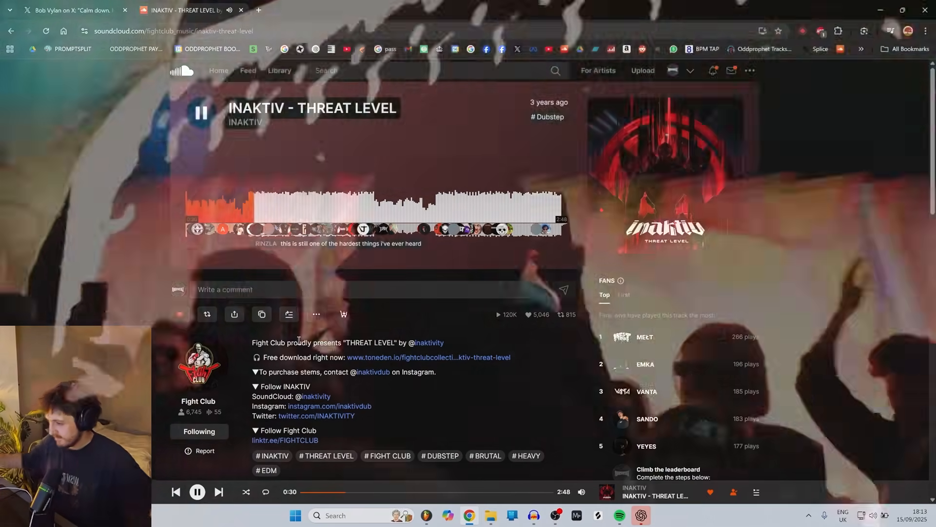
click(426, 515)
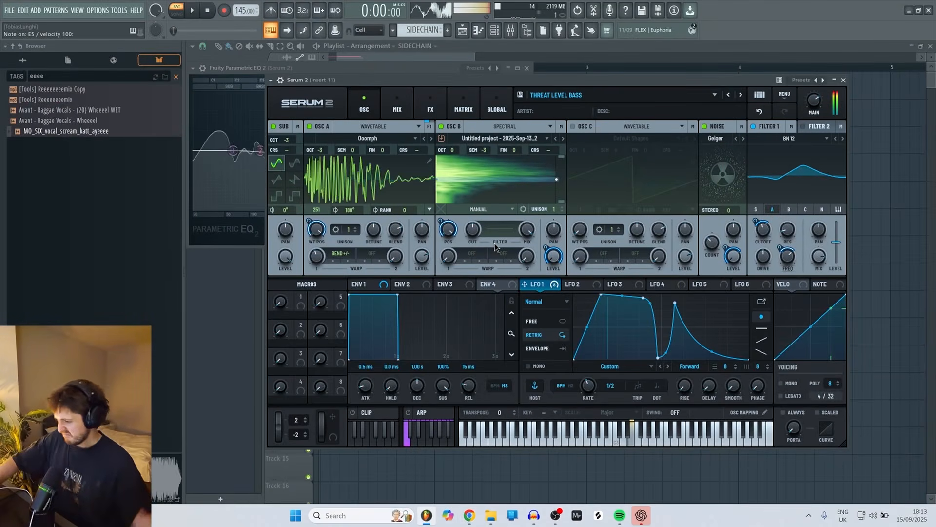
key(d)
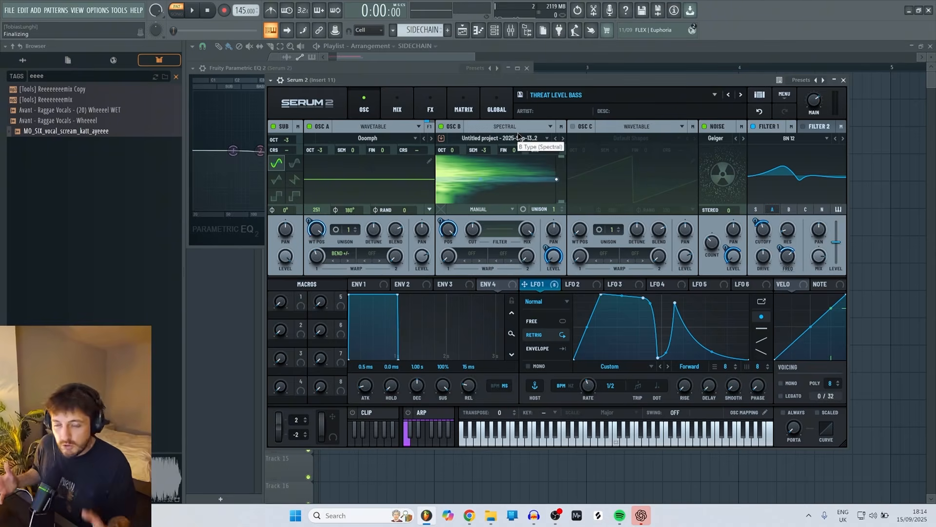
Set oscillator B's loop mode to One-shot, audition it, and restore the mode to Manual.
click(498, 208)
click(497, 222)
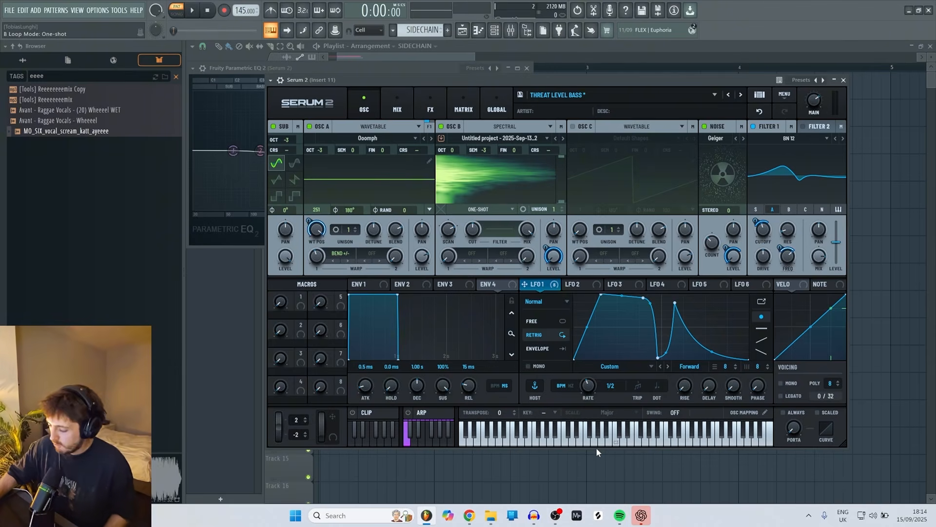
key(c)
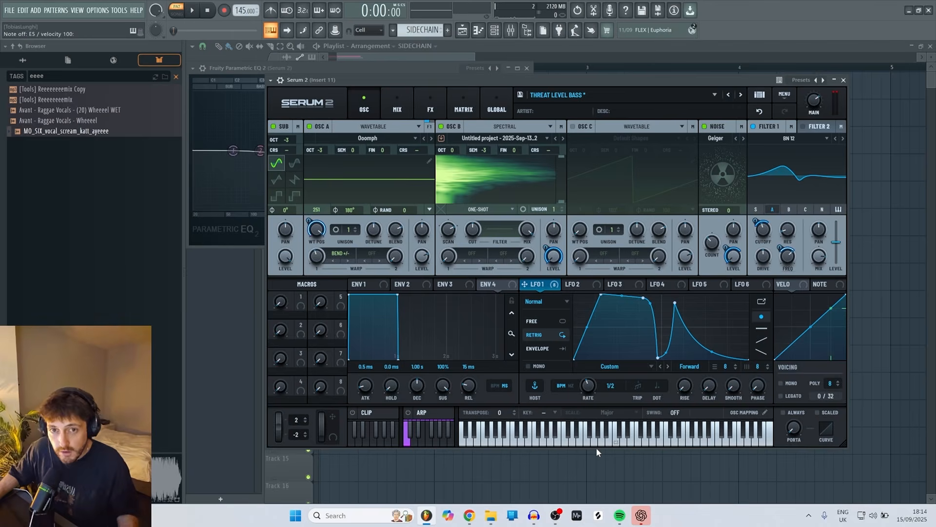
click(478, 210)
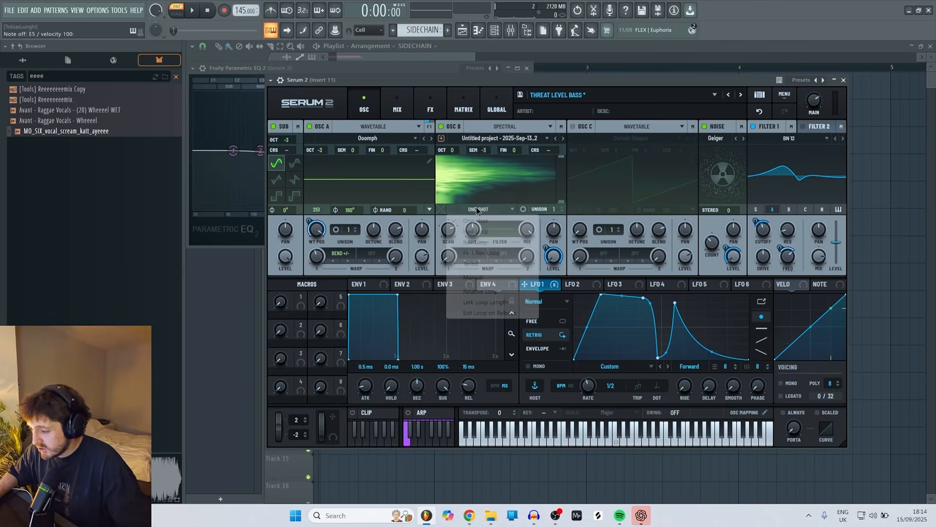
click(490, 276)
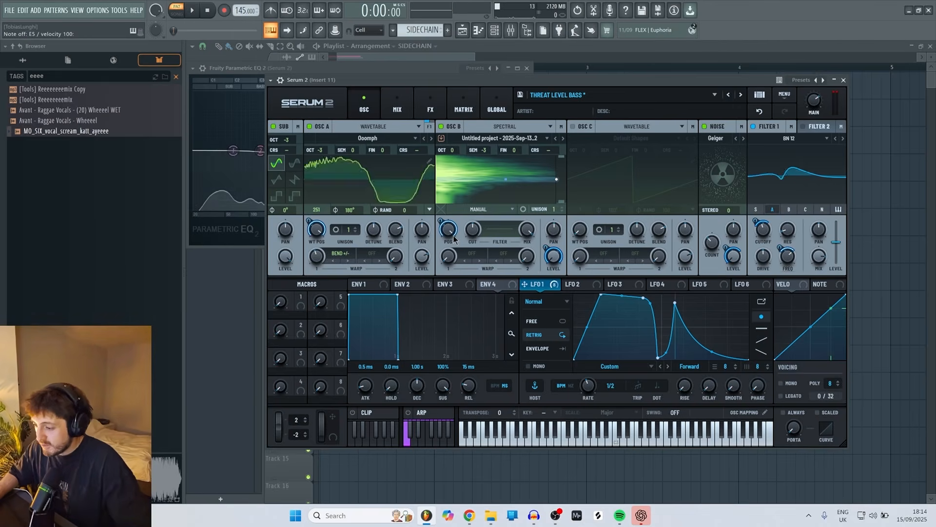
Switch the synth to the Init preset and reposition its window slightly lower.
mouse_move(535, 292)
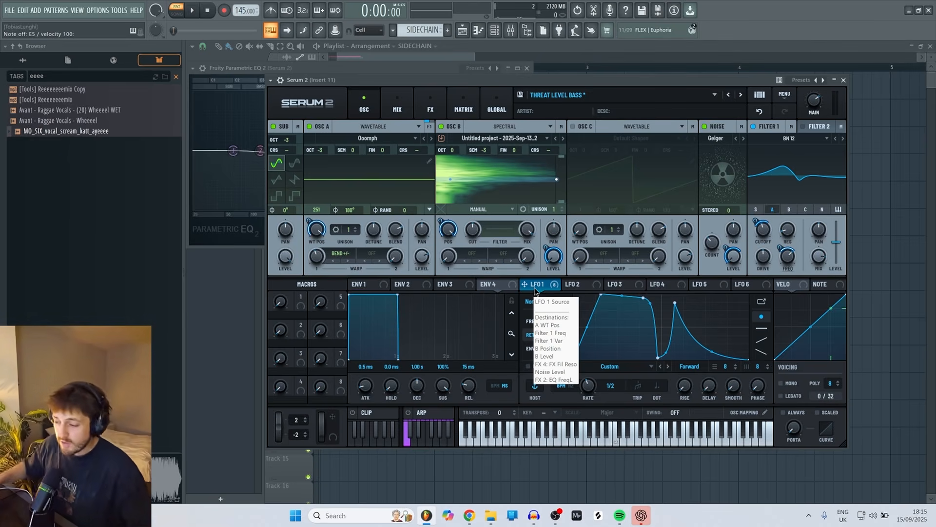
click(816, 80)
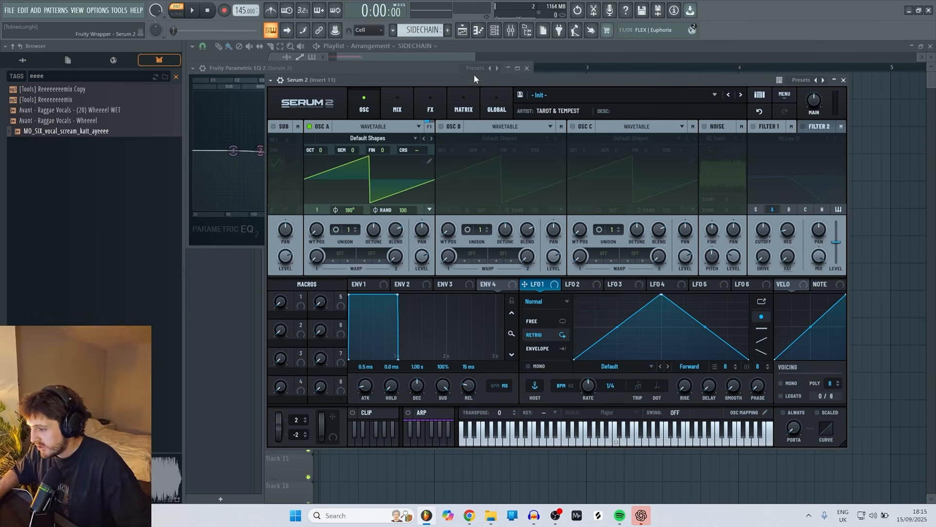
drag(474, 78, 509, 104)
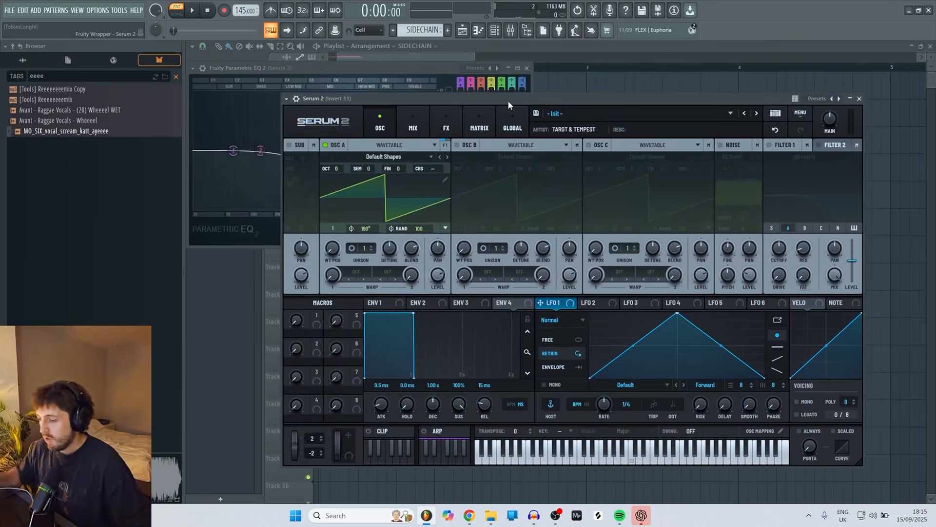
Load the Spectral wavetable Monster 5 [SL] into oscillator A and set its octave to -3.
click(407, 159)
mouse_move(472, 183)
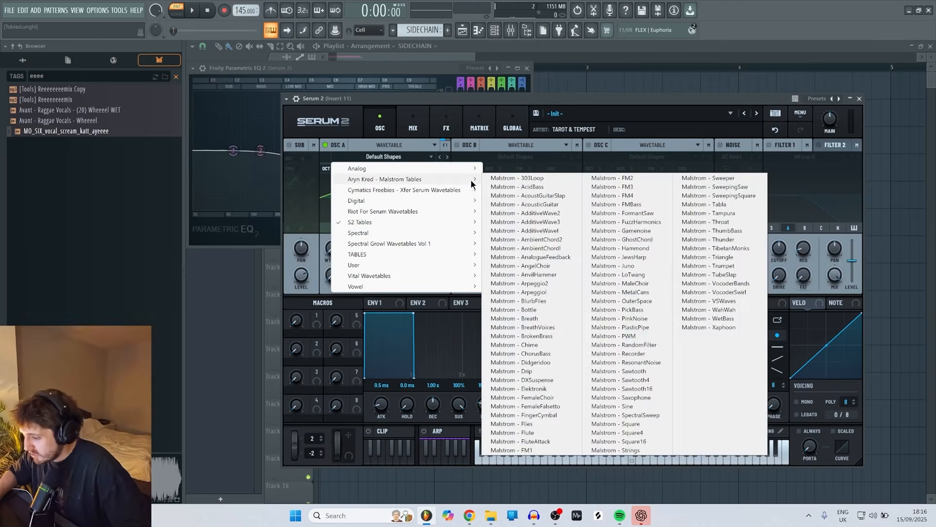
mouse_move(463, 232)
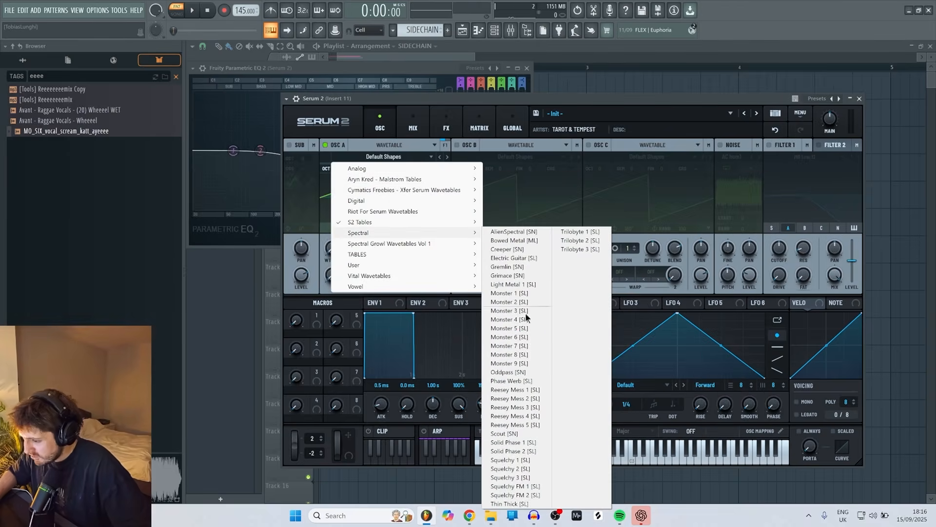
click(512, 333)
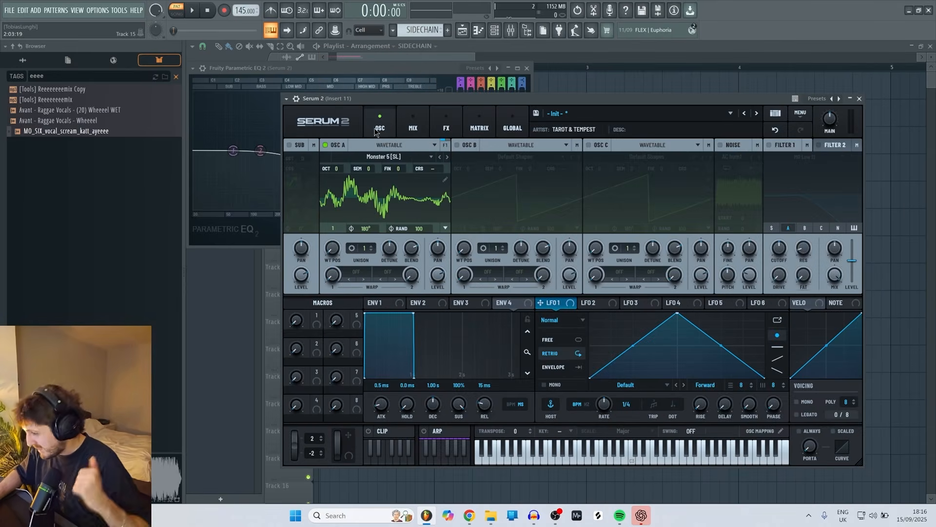
scroll(331, 168, down, 3)
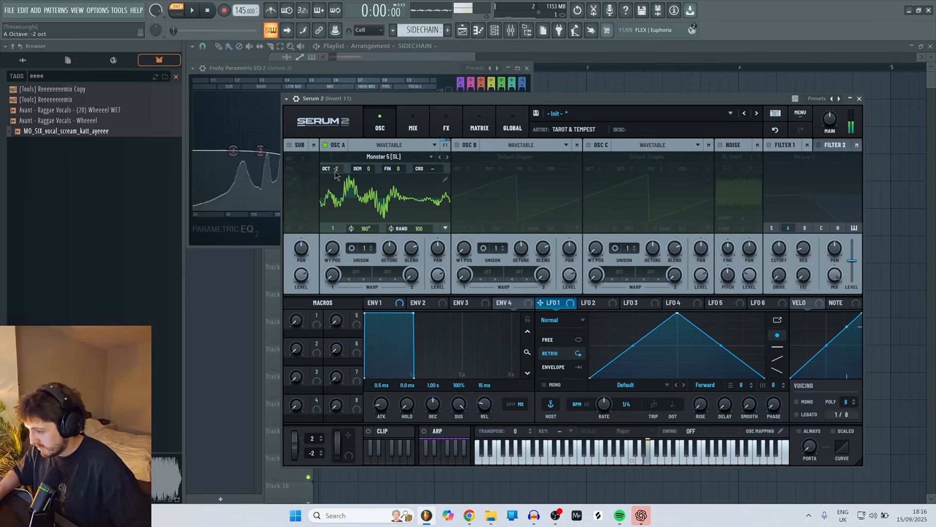
Assign LFO 1 to oscillator A's wavetable position at 80% and move the LFO peak earlier, to about a quarter of the cycle.
drag(564, 304, 332, 247)
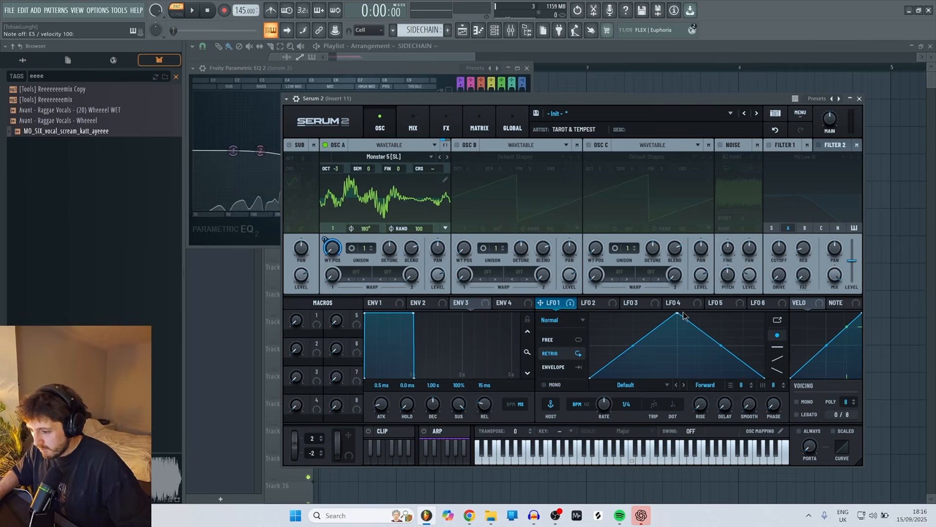
drag(677, 313, 632, 318)
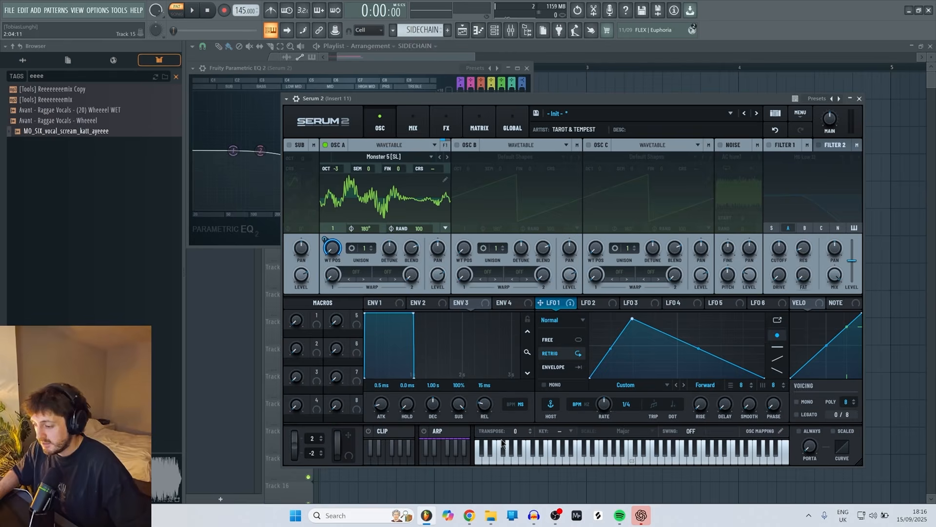
mouse_move(332, 268)
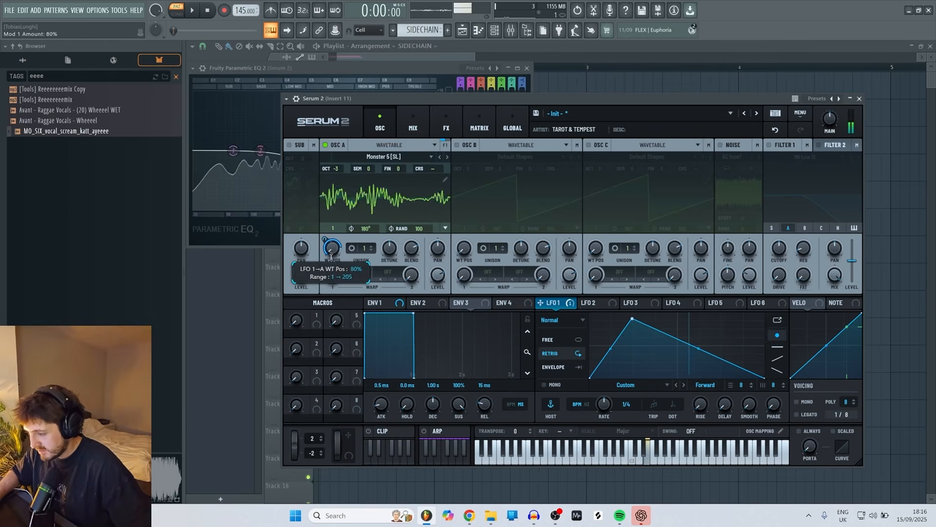
Enable Filter 1 with the Multi type BN 12 and assign LFO 1 to its cutoff.
click(768, 145)
click(804, 157)
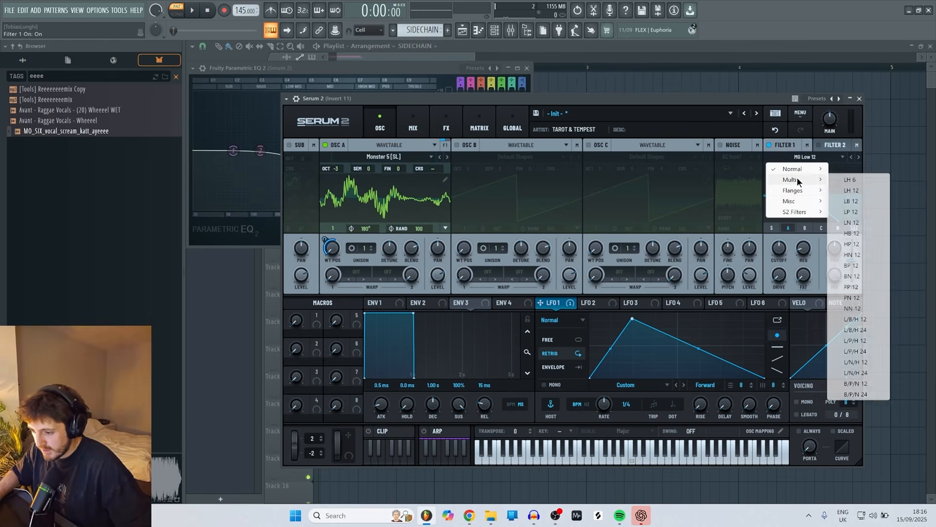
mouse_move(813, 181)
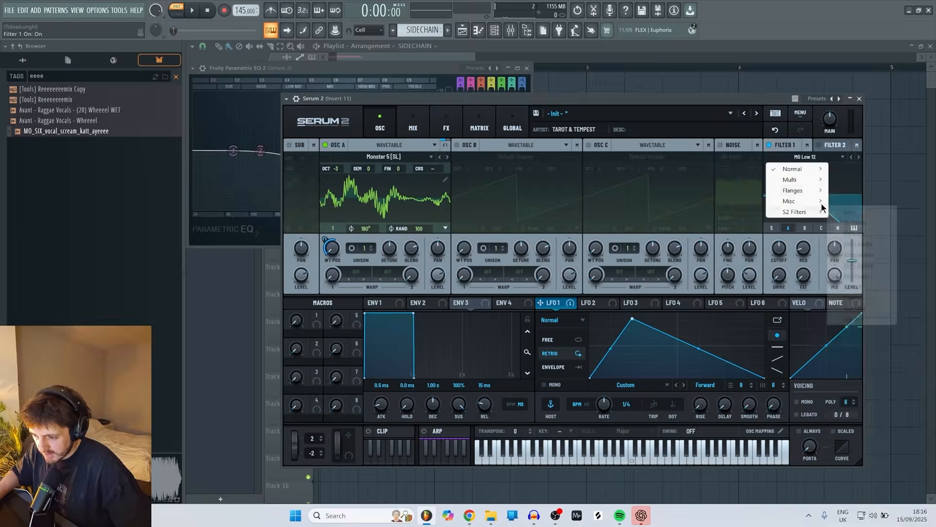
click(852, 276)
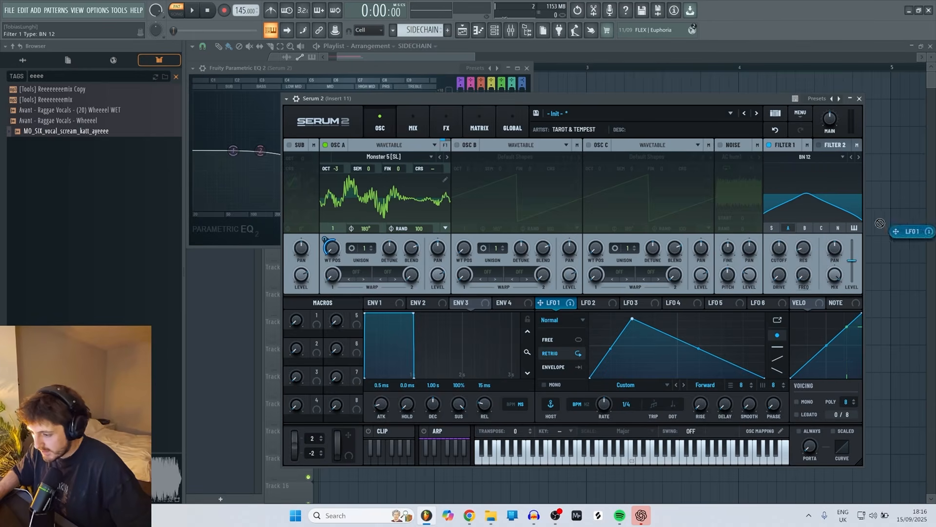
drag(540, 302, 779, 248)
click(803, 156)
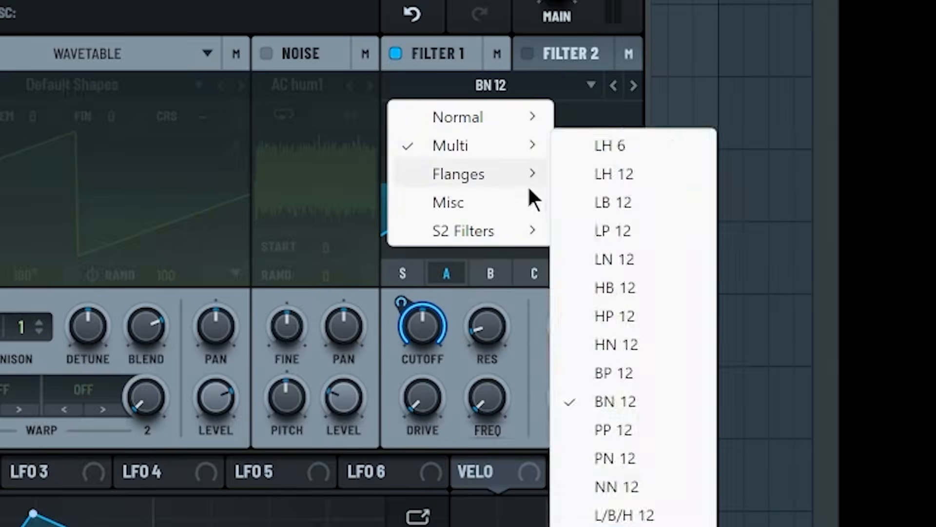
mouse_move(820, 196)
mouse_move(518, 149)
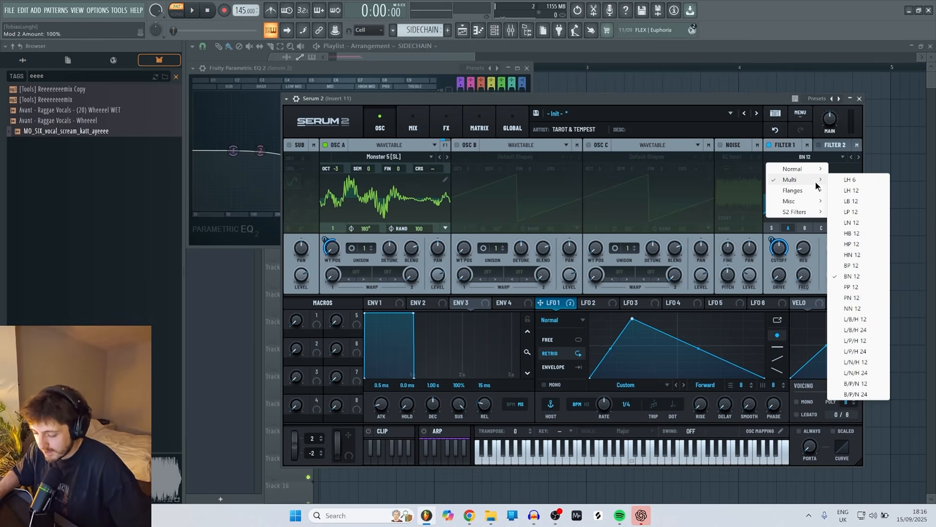
Set Filter 1's frequency to about 140 Hz and its drive to 30%.
click(800, 229)
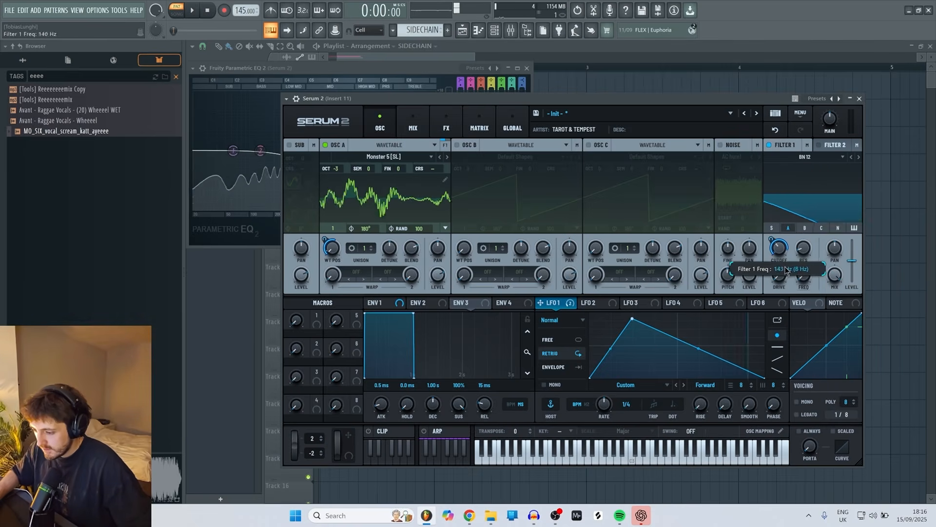
drag(786, 252, 785, 257)
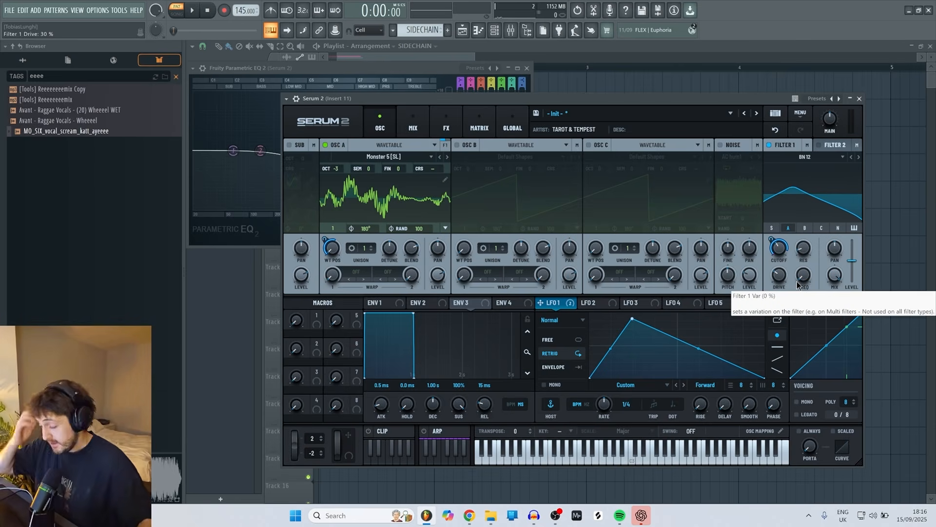
Load the user effects rack THE BIG ONE onto the main effects bus and play a test note.
click(445, 130)
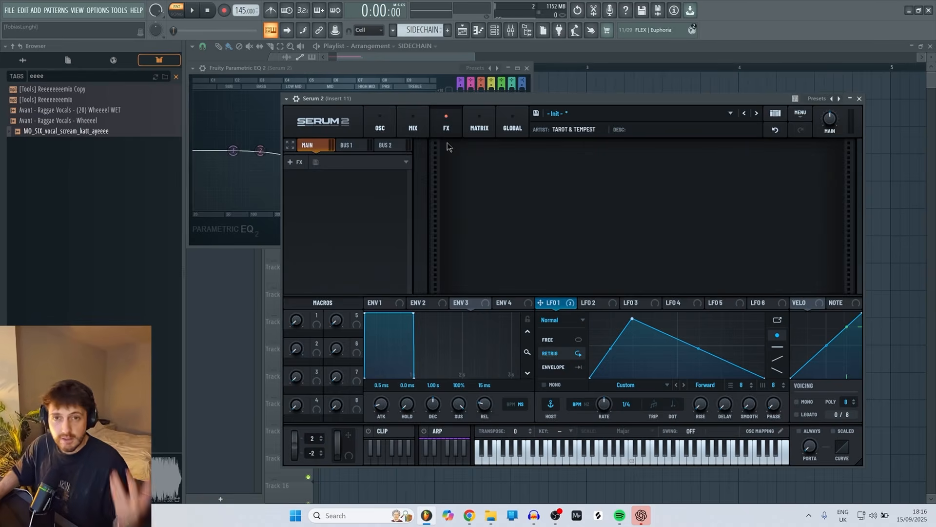
click(316, 163)
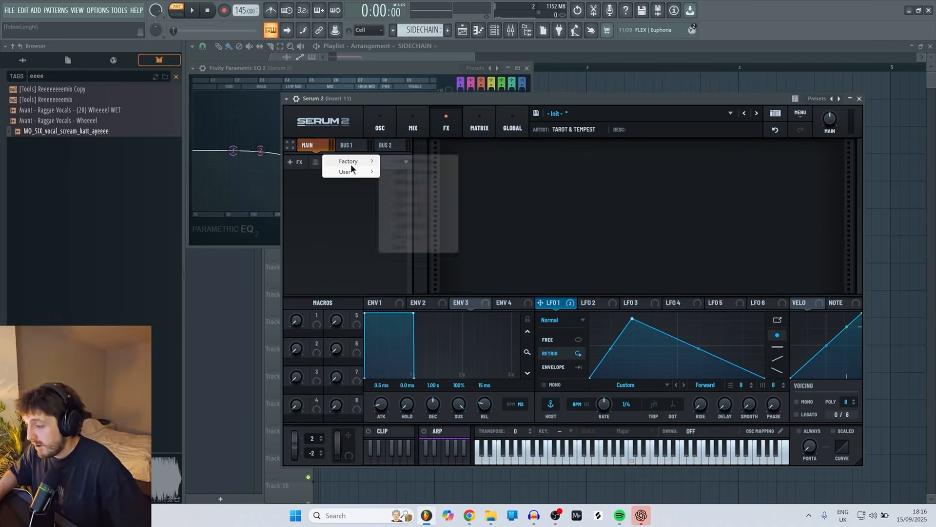
mouse_move(348, 172)
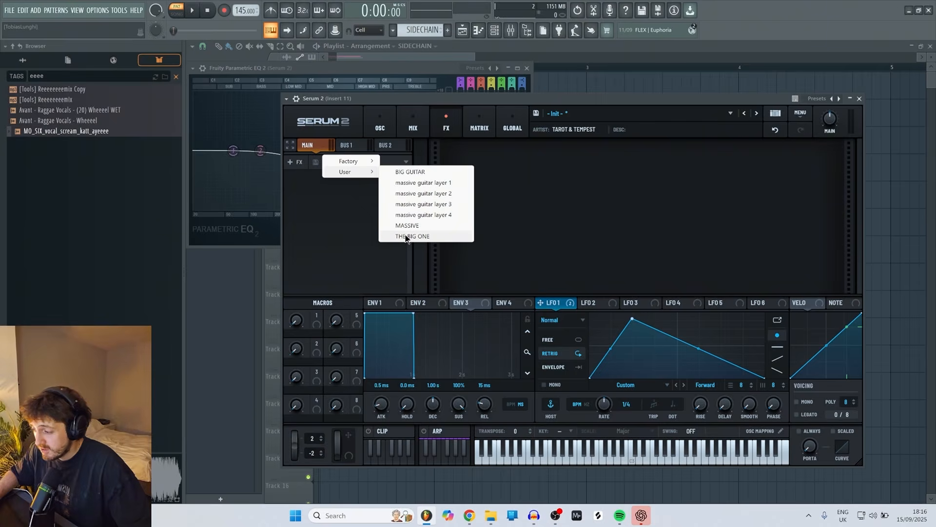
click(406, 237)
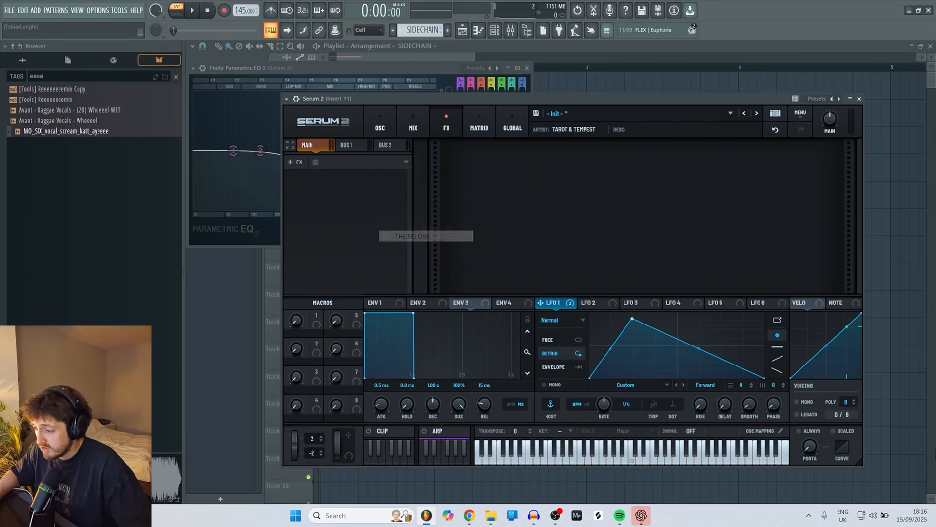
key(c)
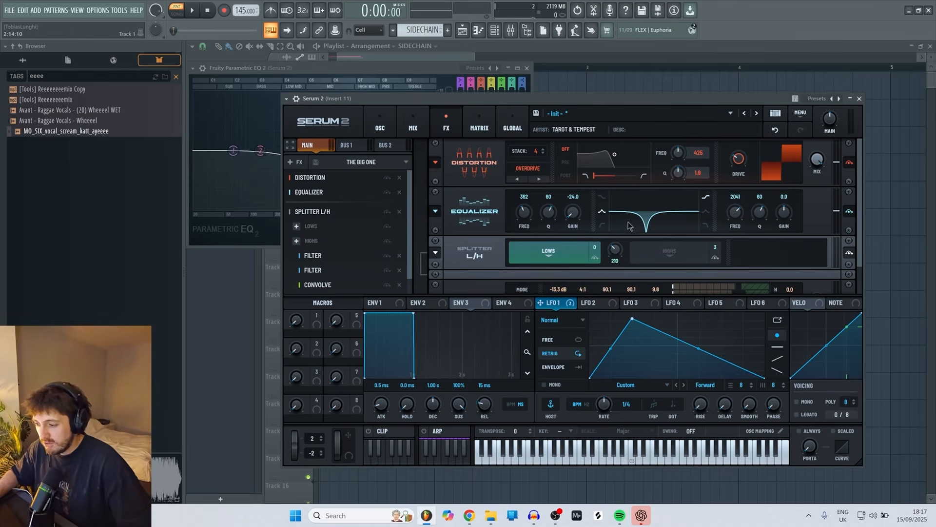
Review the splitter's highs-band filters and Convolve reverb and the final compressor in the loaded effects chain.
click(328, 255)
scroll(347, 254, down, 1)
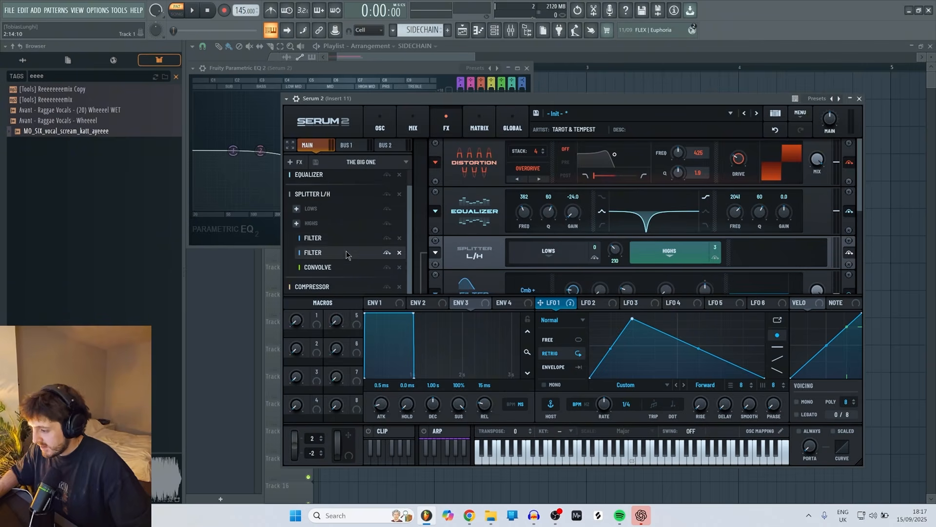
click(348, 255)
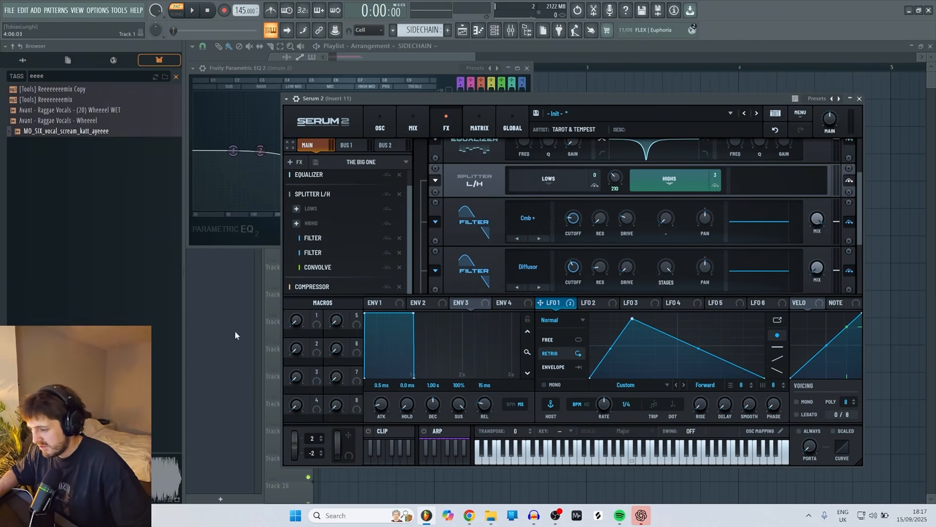
click(321, 273)
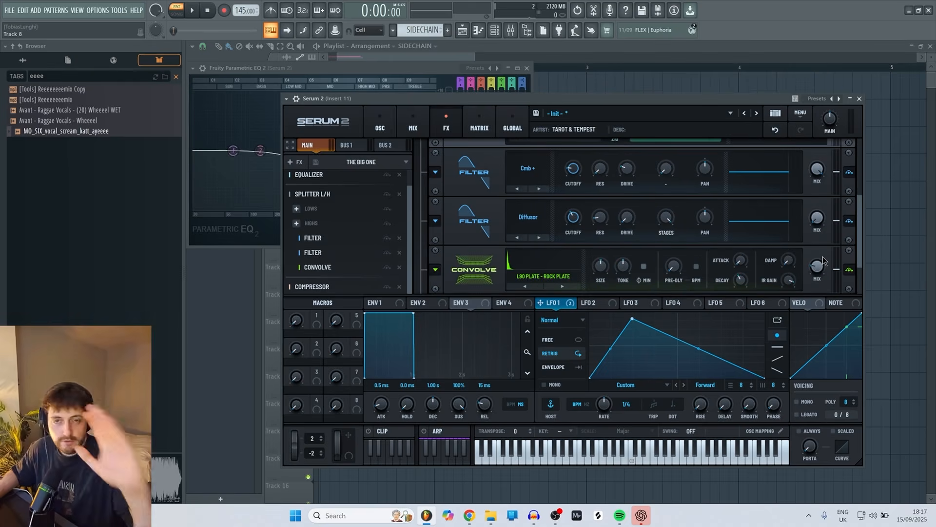
mouse_move(823, 261)
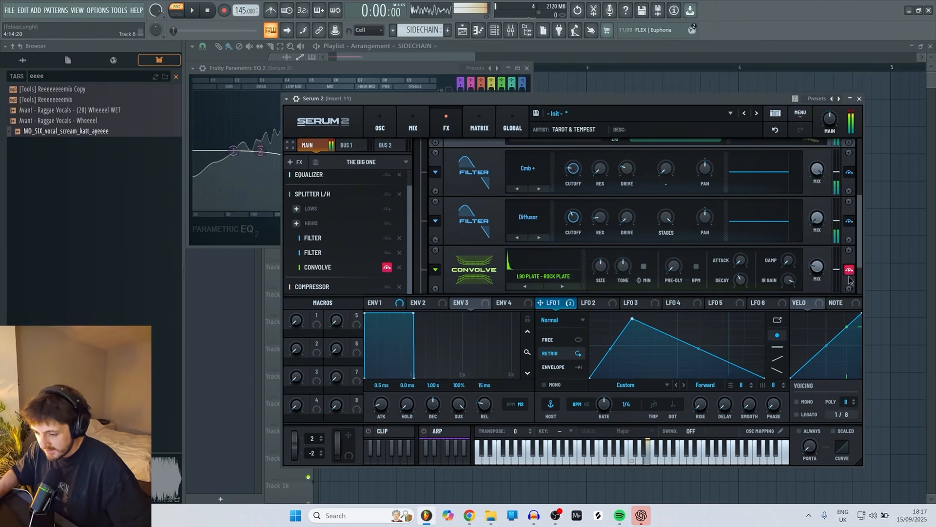
click(345, 288)
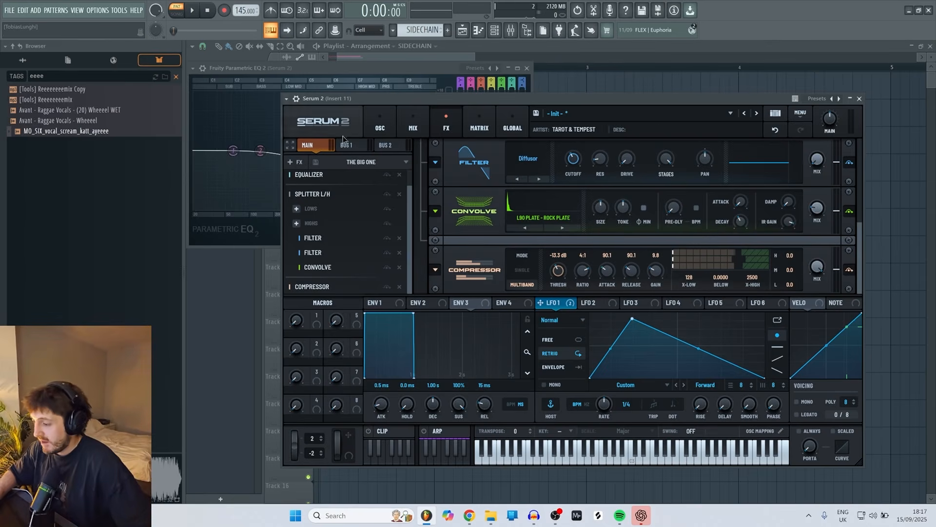
key(c)
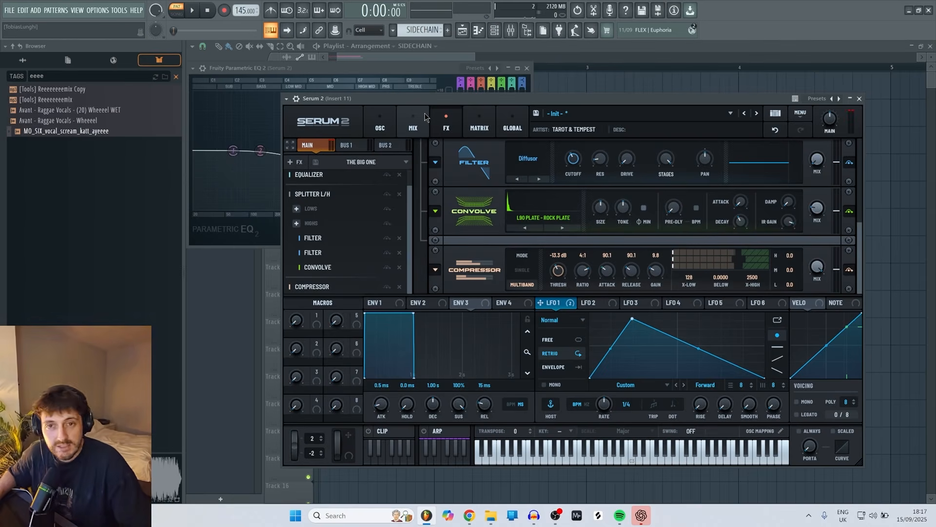
Switch oscillator B to the Spectral type.
click(379, 124)
click(519, 145)
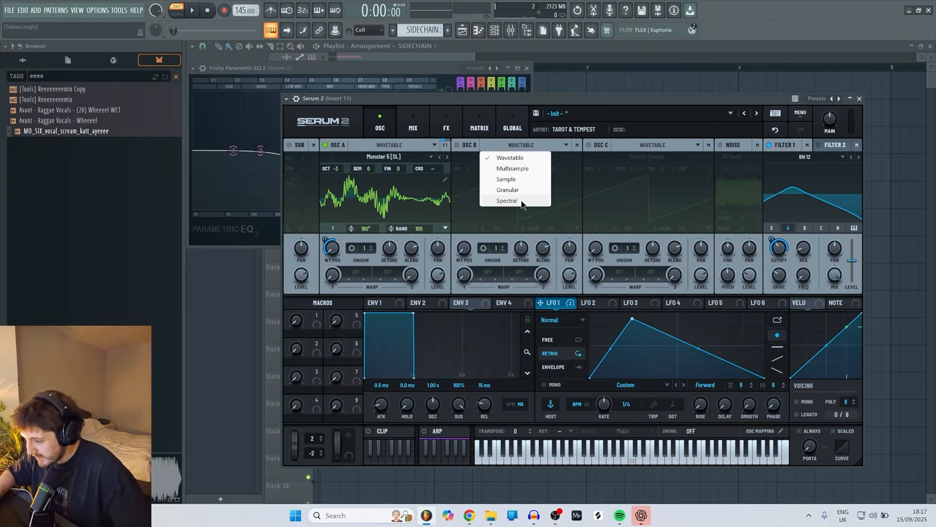
click(507, 200)
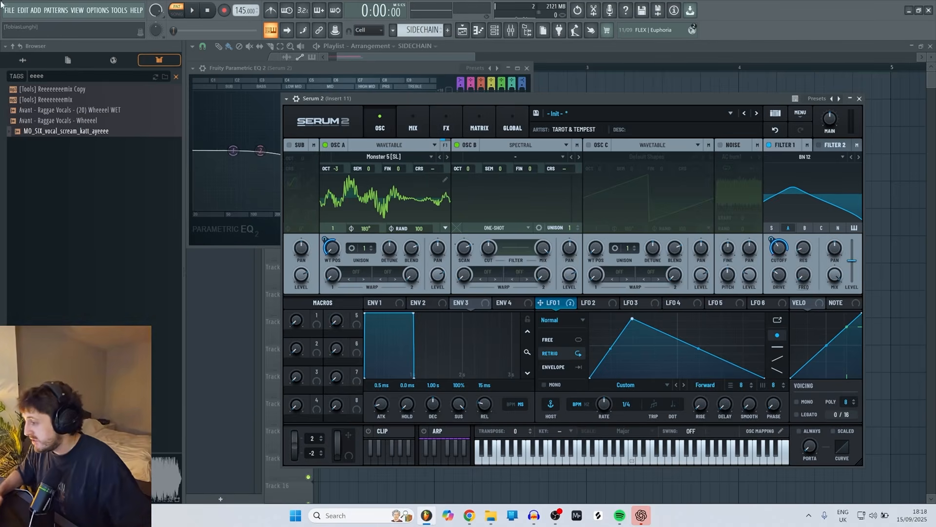
Search the sample browser for PERC, audition several hits and load Dyatic_drum_hit_perc_short_08 into oscillator B.
click(67, 79)
key(BackSpace)
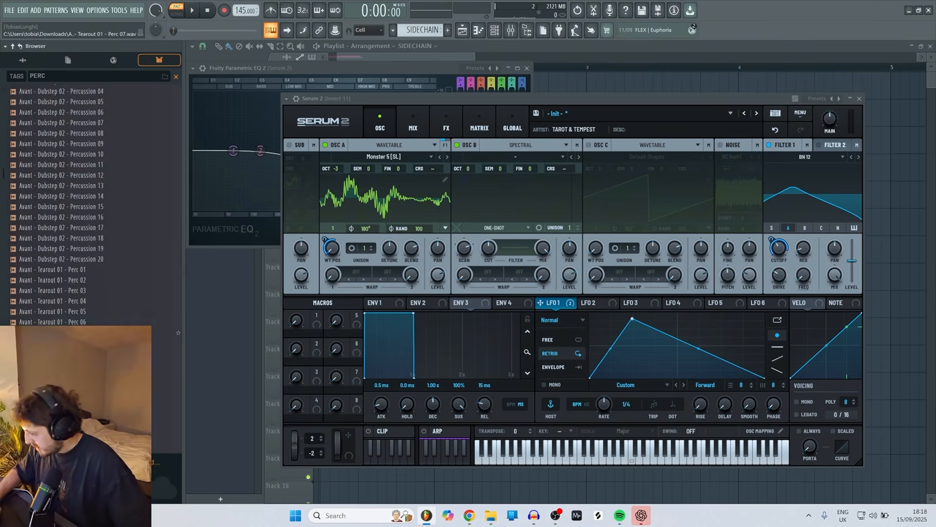
drag(97, 248, 121, 247)
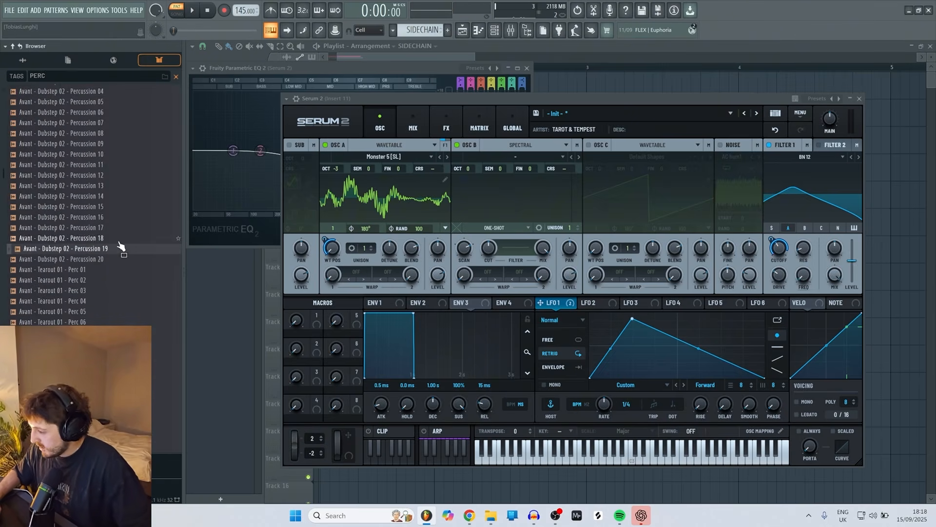
scroll(115, 236, down, 10)
click(103, 217)
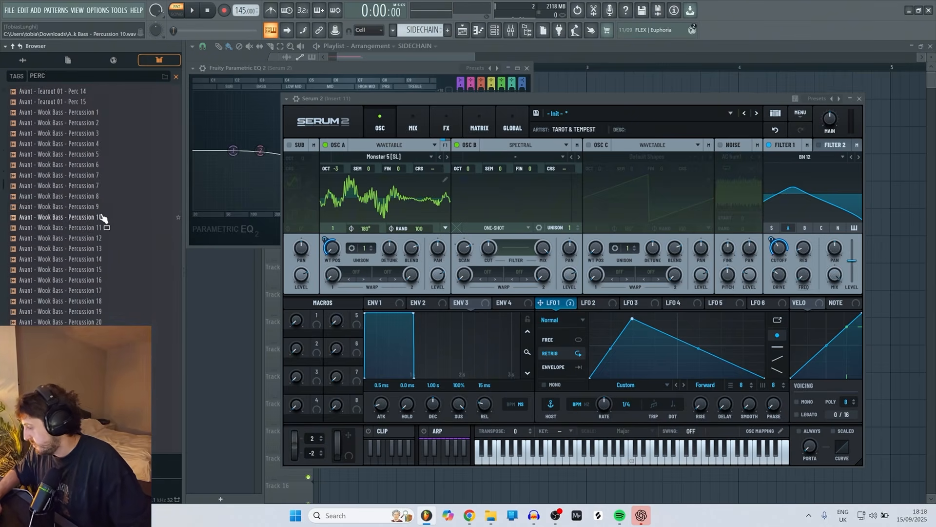
scroll(108, 263, down, 15)
click(110, 249)
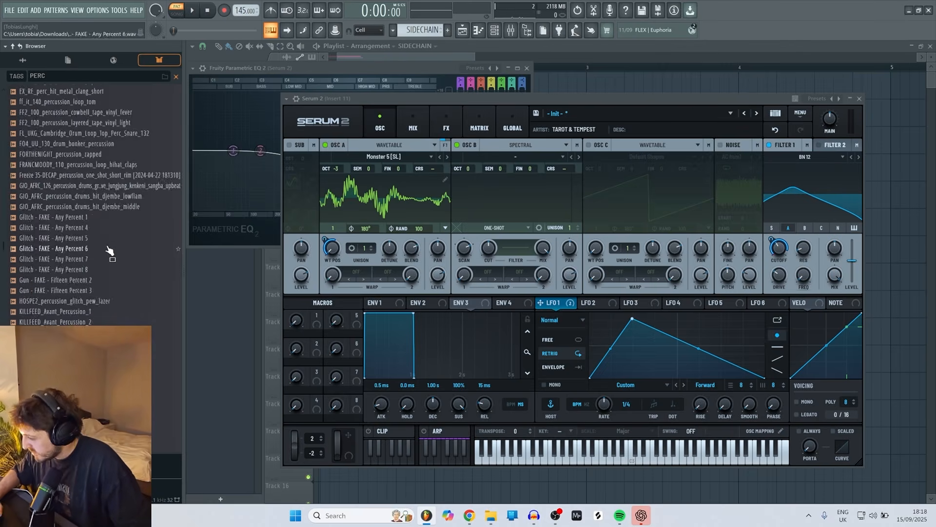
scroll(110, 249, up, 12)
click(91, 177)
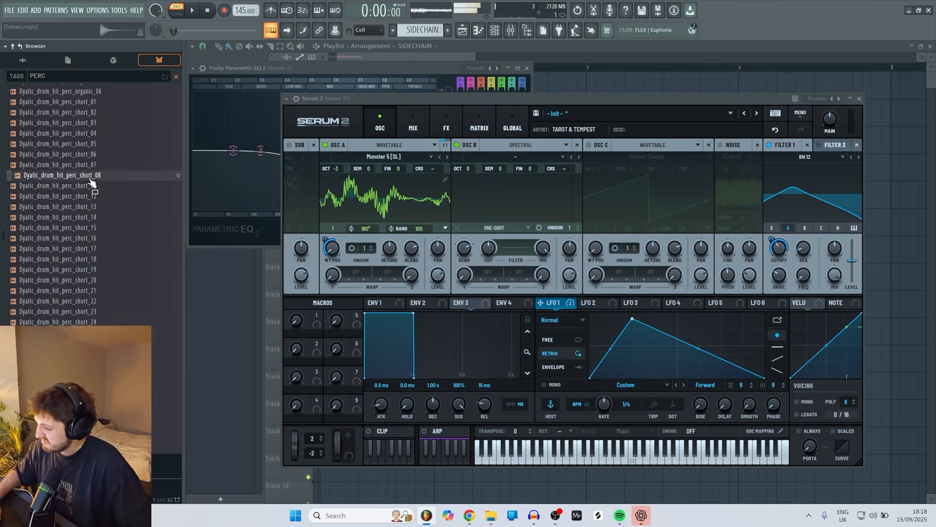
drag(92, 183, 517, 199)
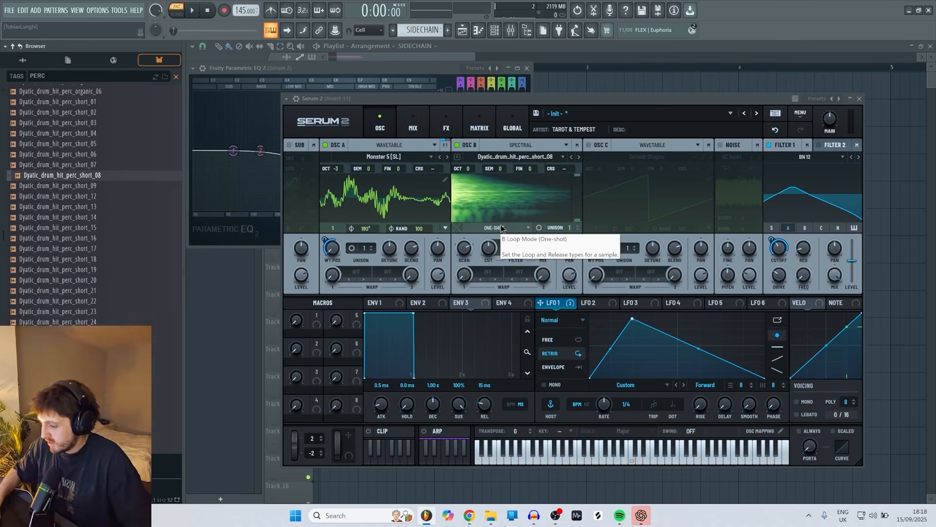
Change oscillator B's sample to Dyatic_drum_hit_perc_short_06 and try it an octave higher before restoring octave 0.
text(eee)
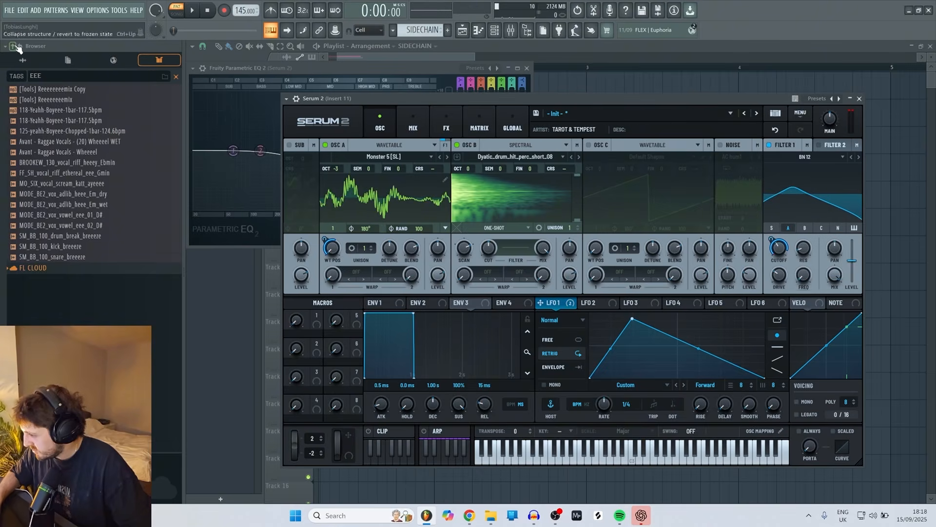
click(571, 157)
click(571, 157)
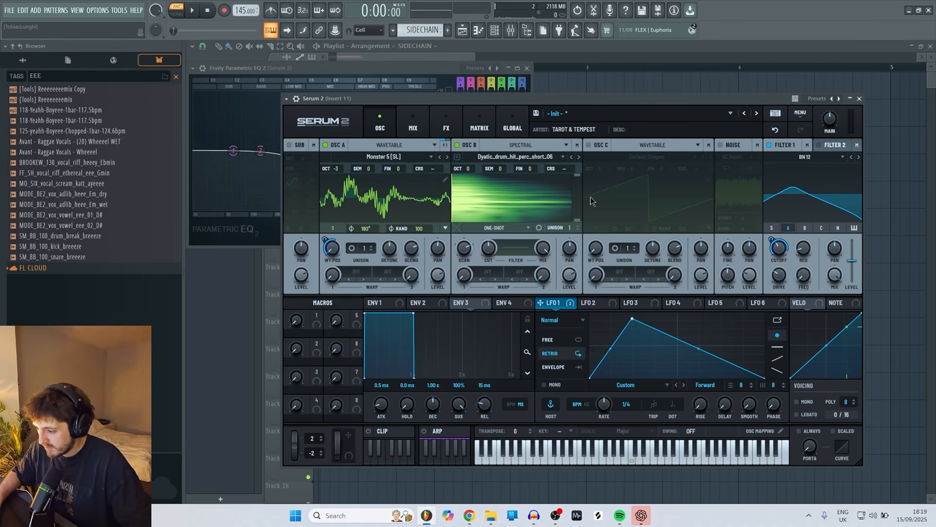
scroll(477, 170, up, 1)
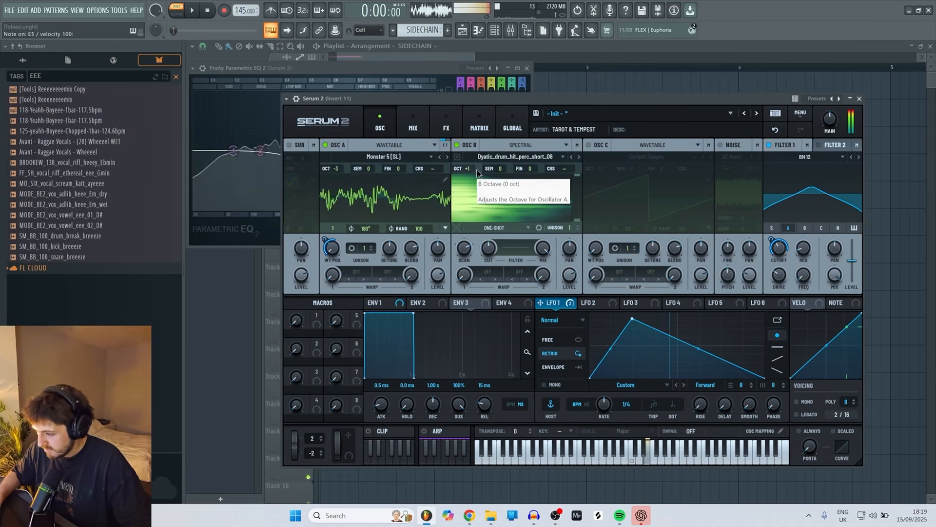
scroll(475, 169, down, 1)
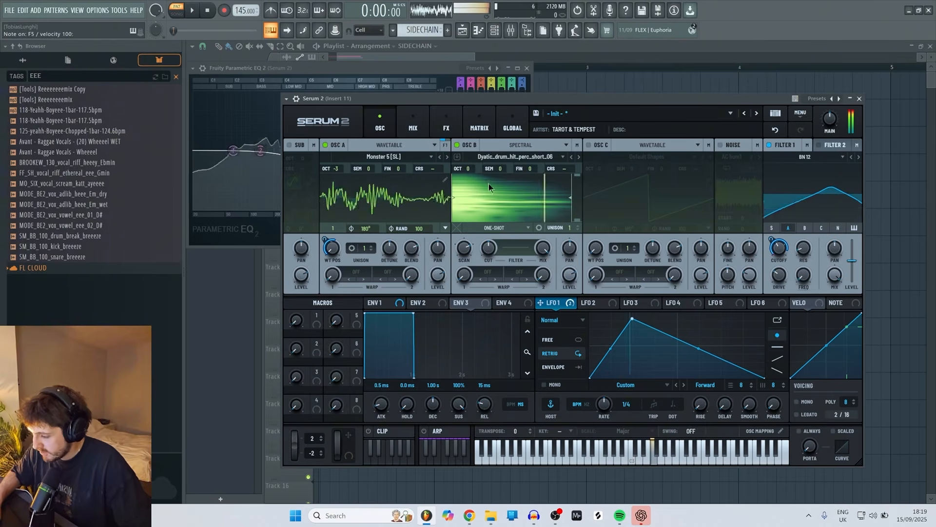
Move the LFO 1 peak earlier, to about a fifth of the cycle, and set oscillator B's loop mode to Manual.
drag(632, 318, 623, 314)
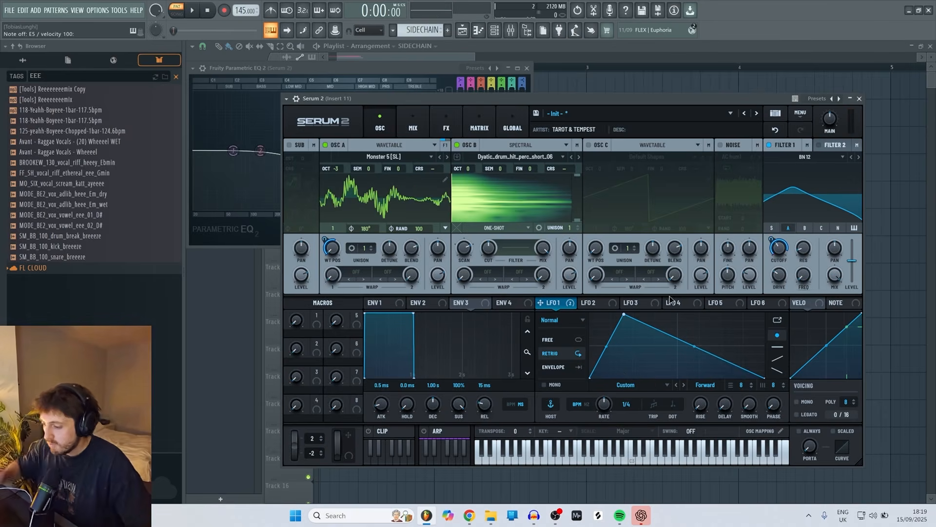
click(513, 228)
click(505, 295)
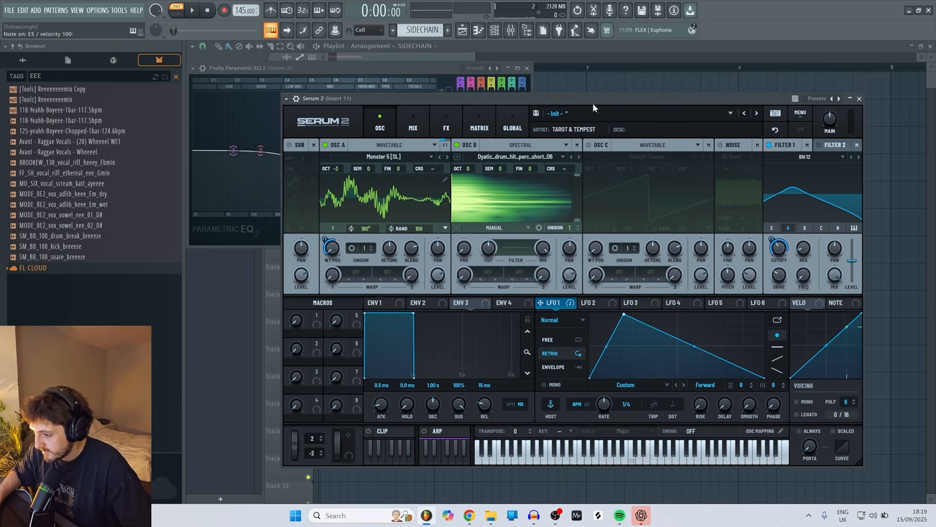
Assign LFO 1 to oscillator B's position, set the position to 100% and make the modulation amount negative.
drag(540, 302, 479, 118)
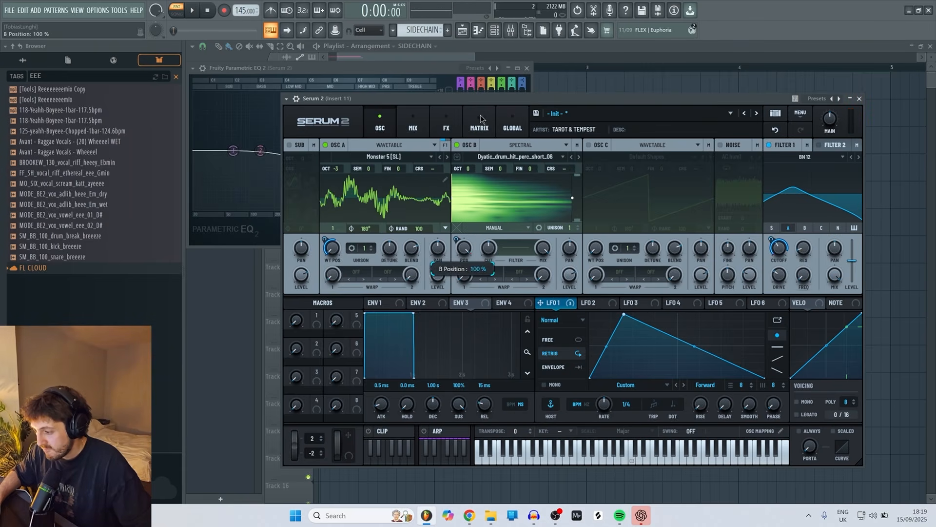
drag(456, 239, 467, 447)
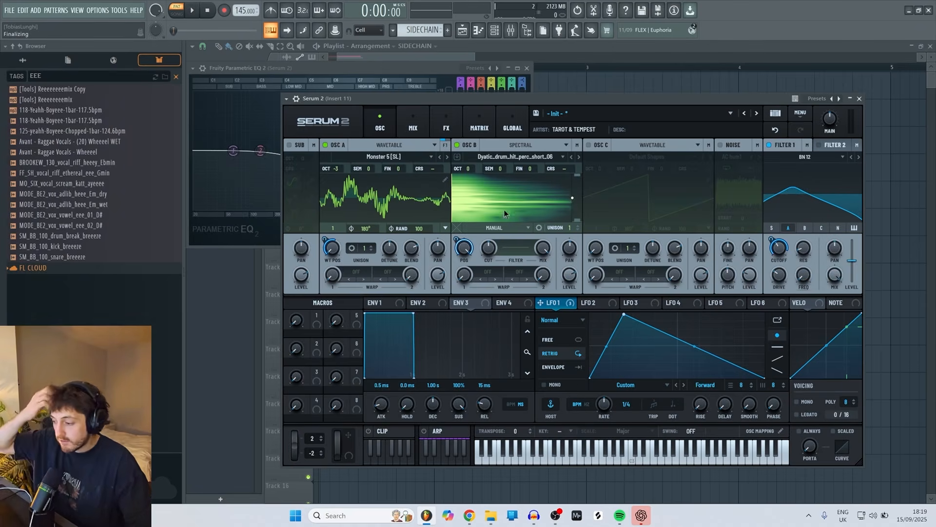
key(c)
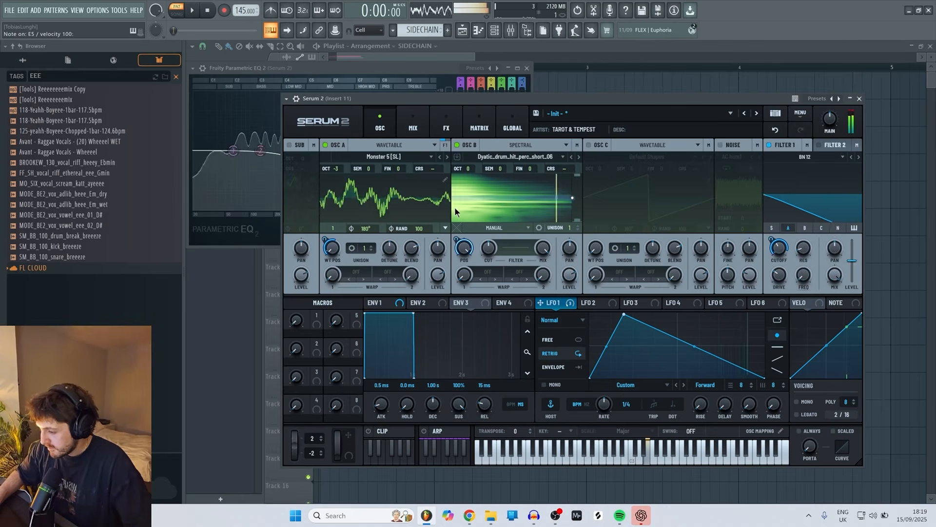
Advance oscillator B through the next Dyatic percussion samples to Dyatic_drum_hit_perc_short_15, playing notes to compare them.
click(579, 157)
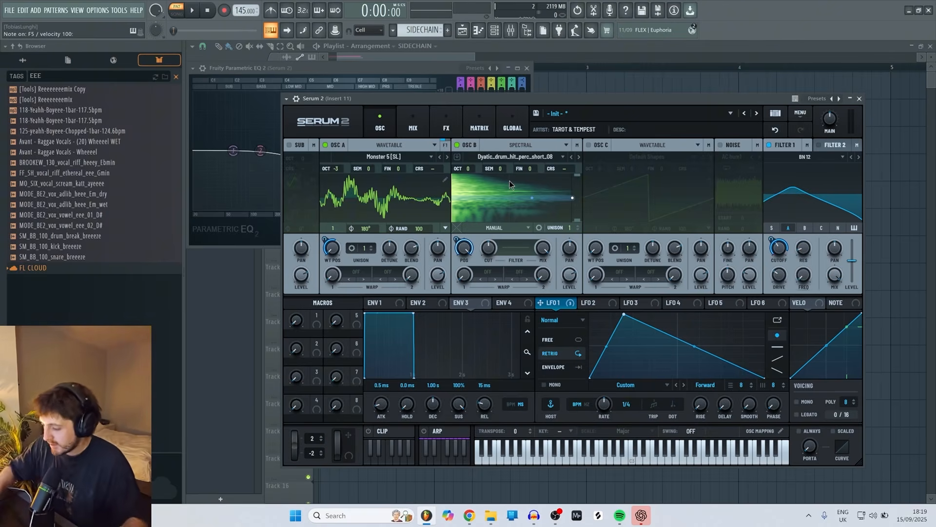
key(e)
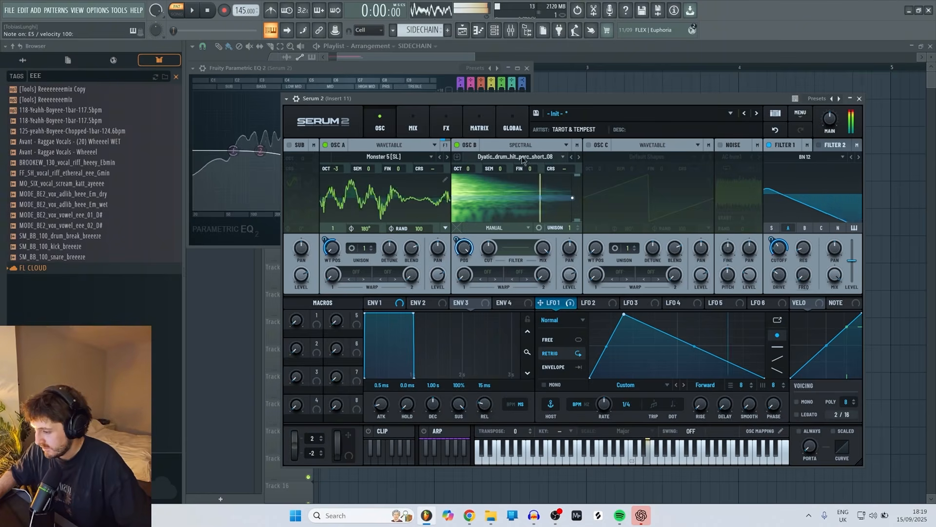
click(579, 157)
click(579, 157)
click(578, 157)
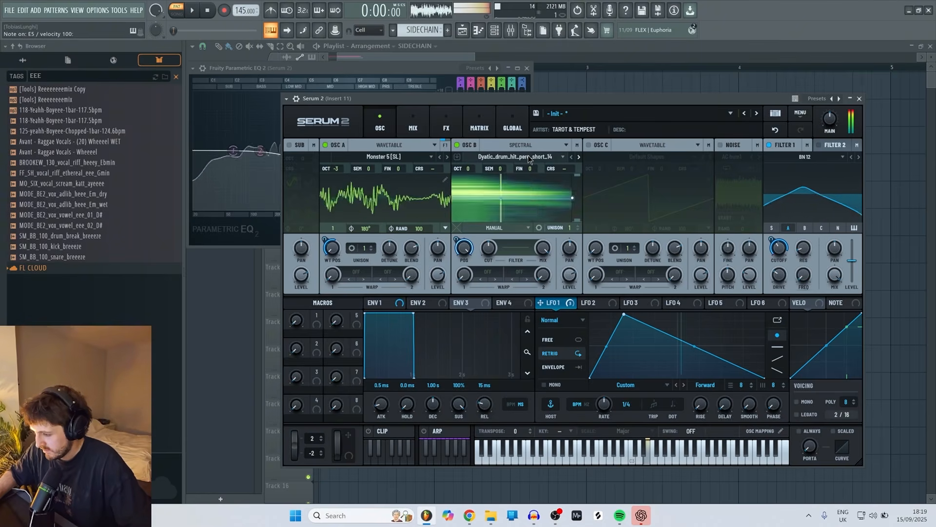
click(579, 157)
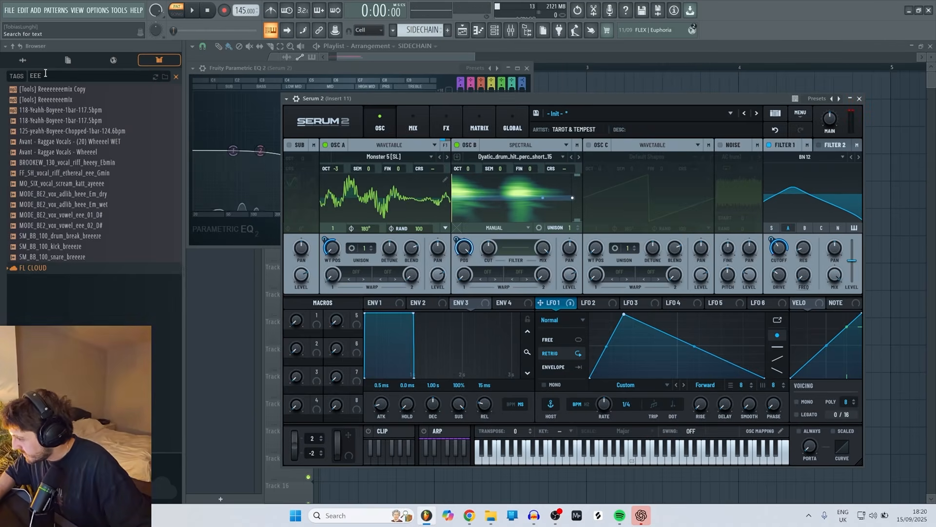
Search the sample browser for "DYATIC PERC SHORT" and preview Dyatic_drum_hit_perc_short_16.
text(DYATIC)
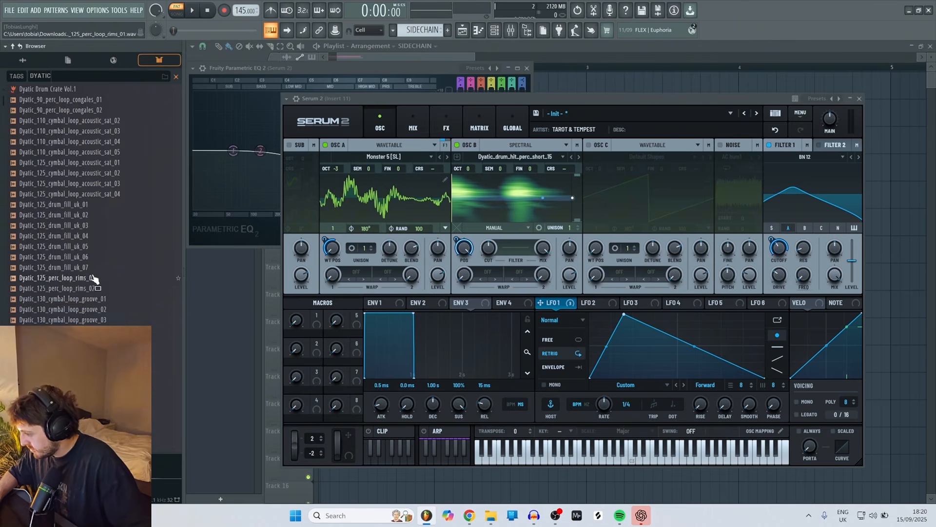
scroll(94, 279, down, 5)
scroll(132, 302, down, 20)
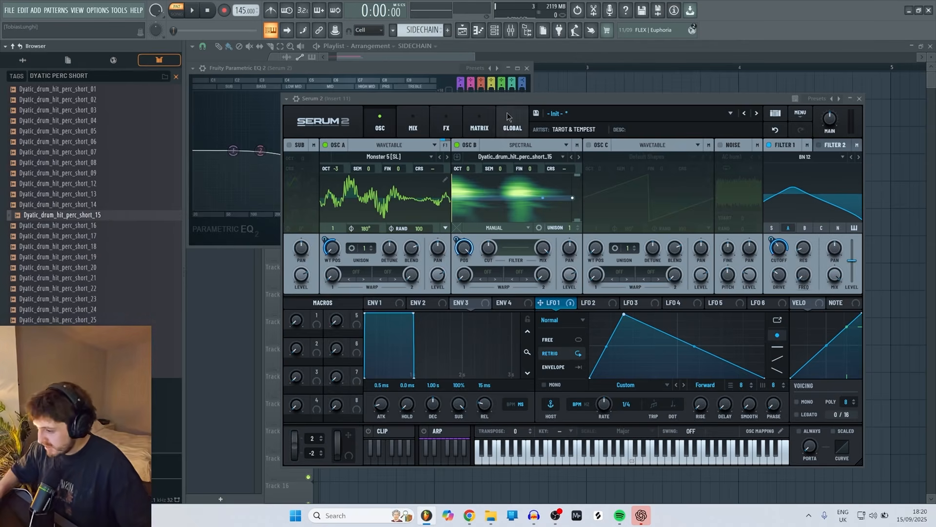
key(Down)
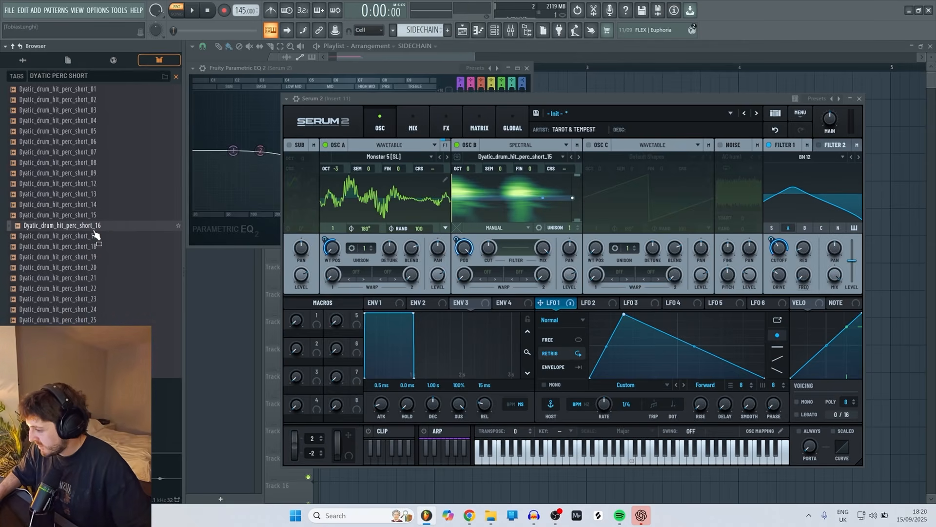
Try Dyatic_drum_hit_perc_short_16 in oscillator B with a played note and undo the sample swap.
drag(96, 236, 516, 217)
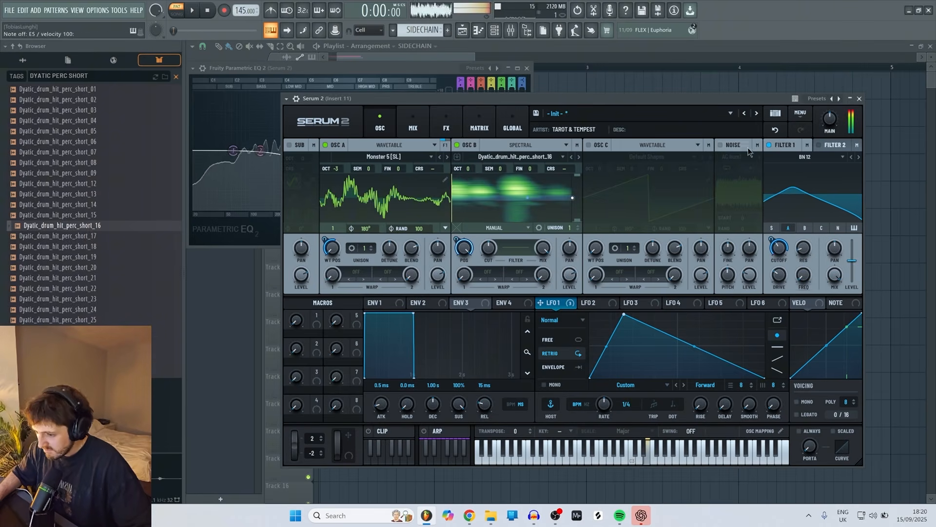
click(775, 130)
key(c)
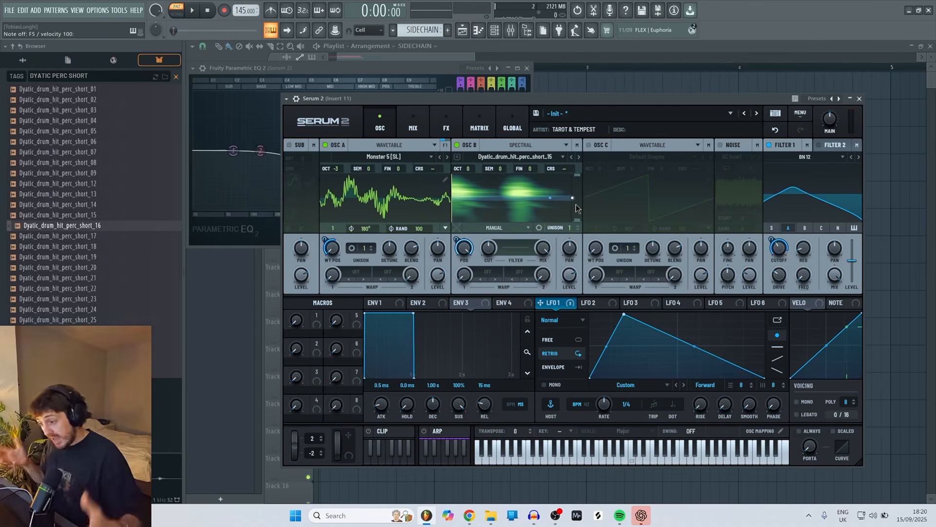
Audition oscillator B at a position of 55% and settle the position slightly below its maximum while playing several notes.
key(c)
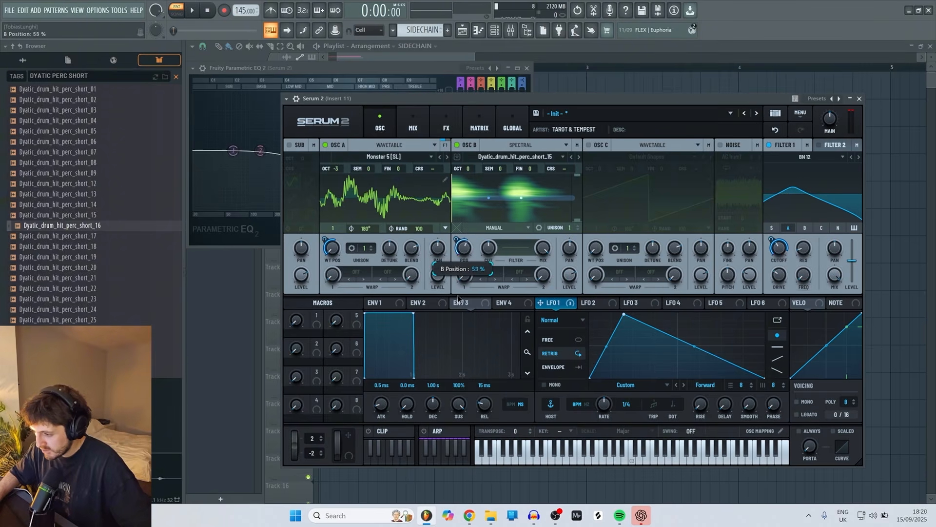
key(c)
drag(459, 299, 458, 312)
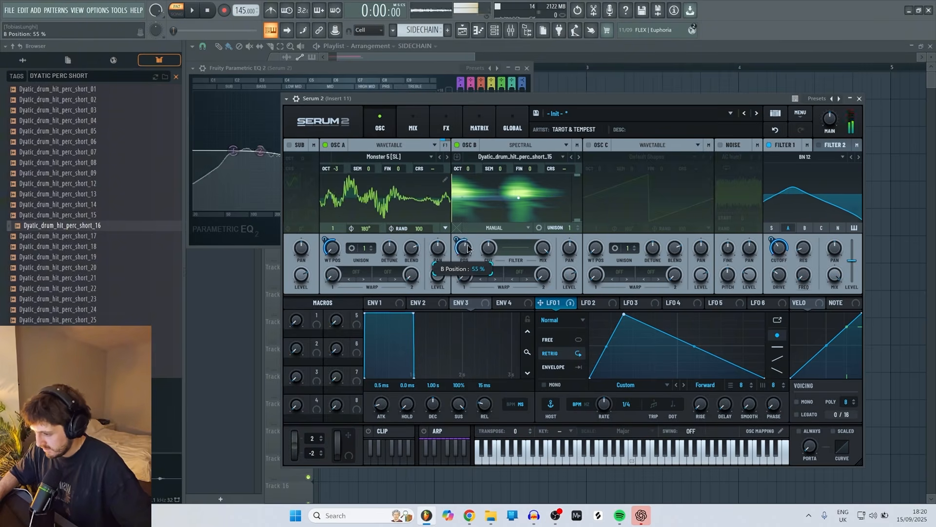
mouse_move(468, 253)
mouse_down()
mouse_move(466, 261)
mouse_move(479, 194)
mouse_up()
key(c)
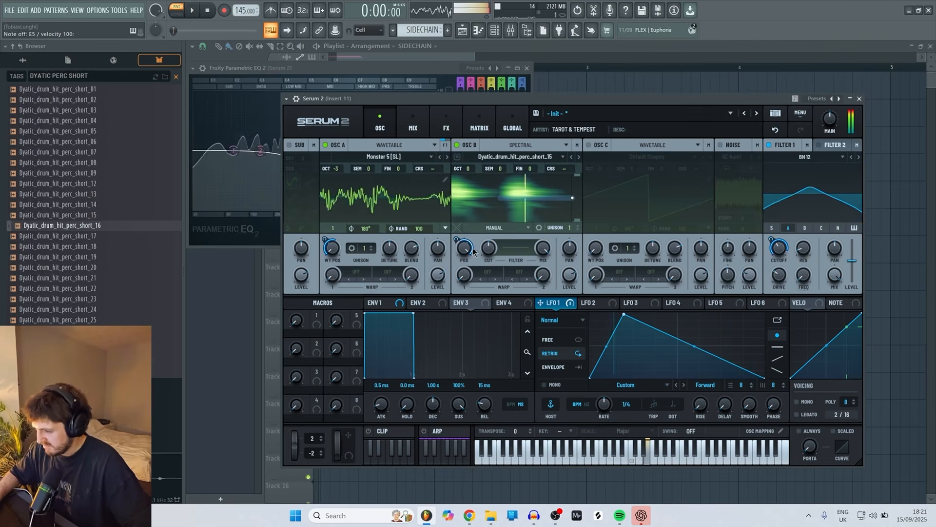
key(c)
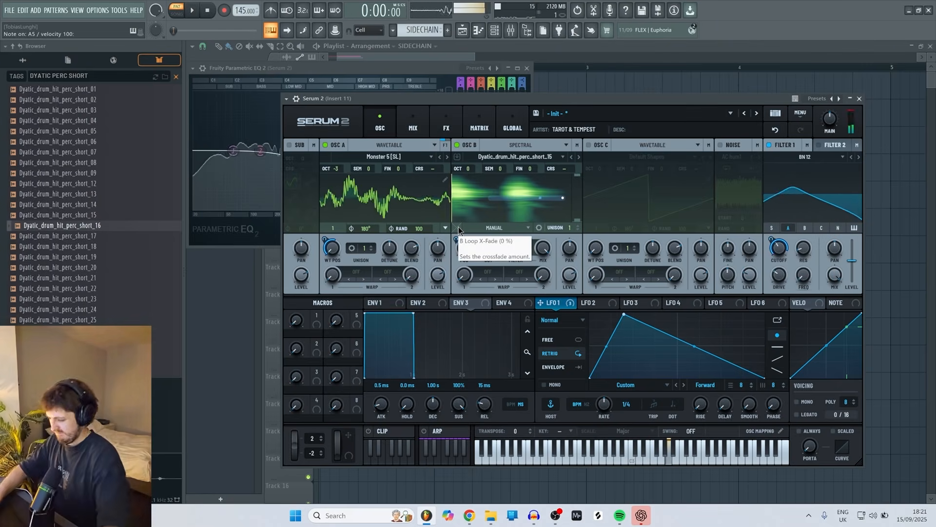
key(h)
key(d)
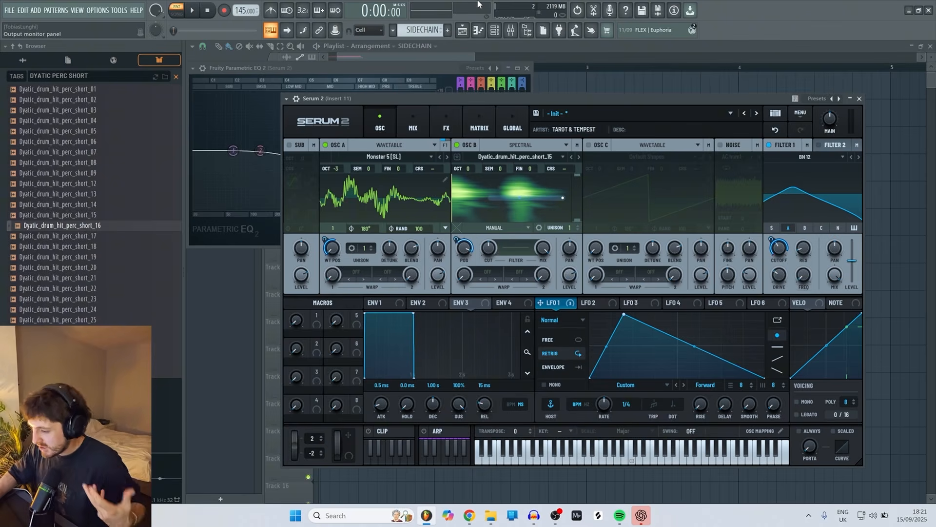
Enable the sub oscillator as a sine at octave -3 and adjust its level while playing notes.
key(c)
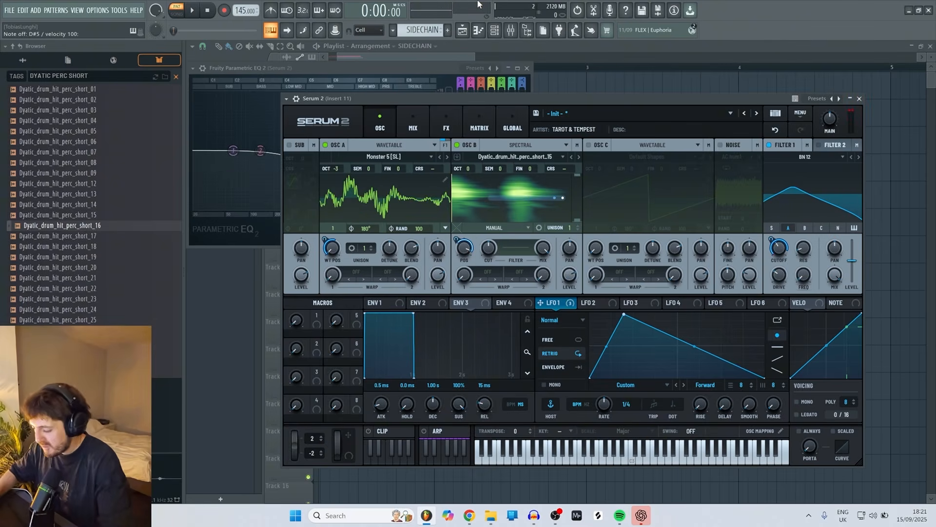
key(m)
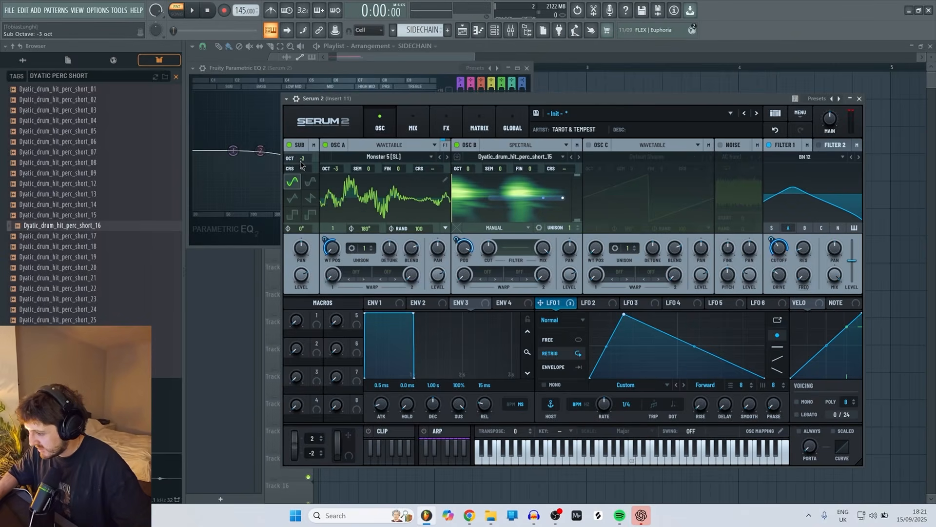
key(c)
drag(301, 275, 301, 285)
Bend LFO 1's falling tail inward from a point about 60% through the cycle and assign LFO 1 to filter 1's FREQ variable.
drag(726, 364, 726, 381)
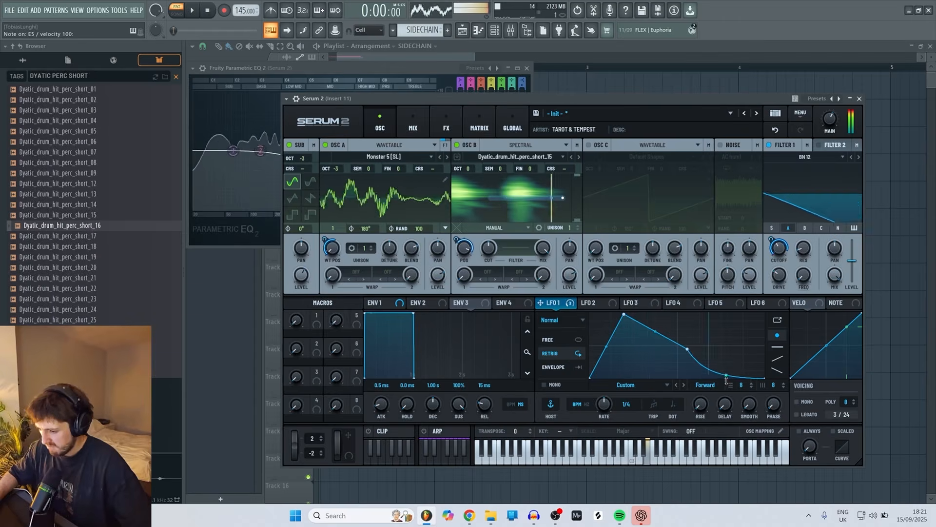
drag(687, 349, 696, 341)
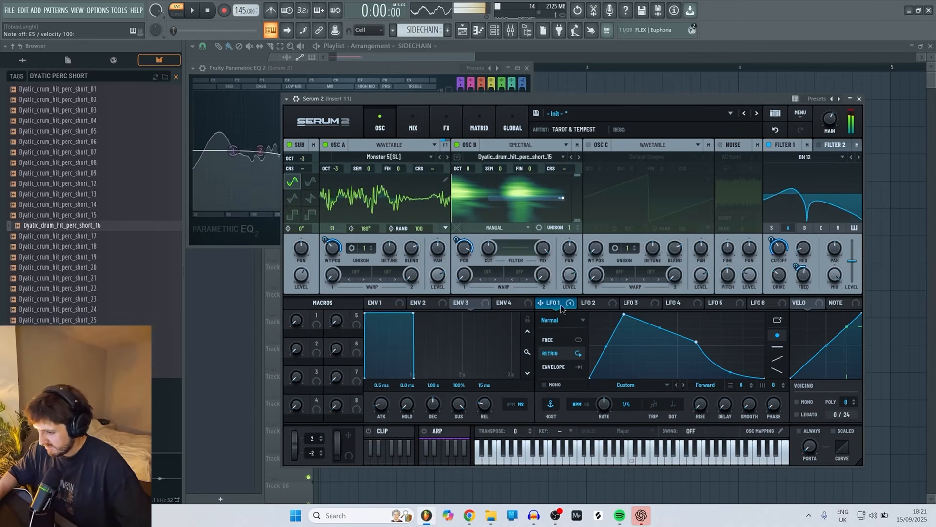
Lower oscillator B to octave -1, return oscillator A's wavetable position to 1 and play notes to hear the change.
drag(467, 169, 474, 197)
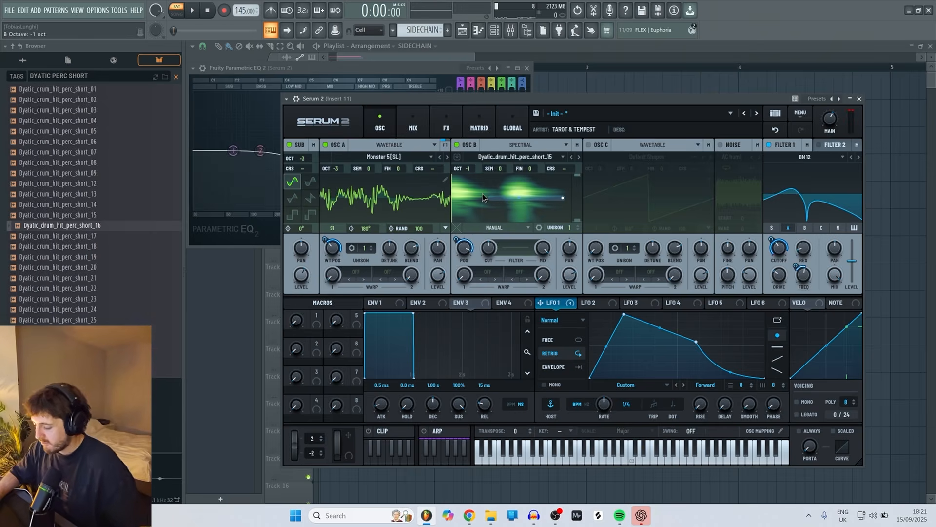
key(d)
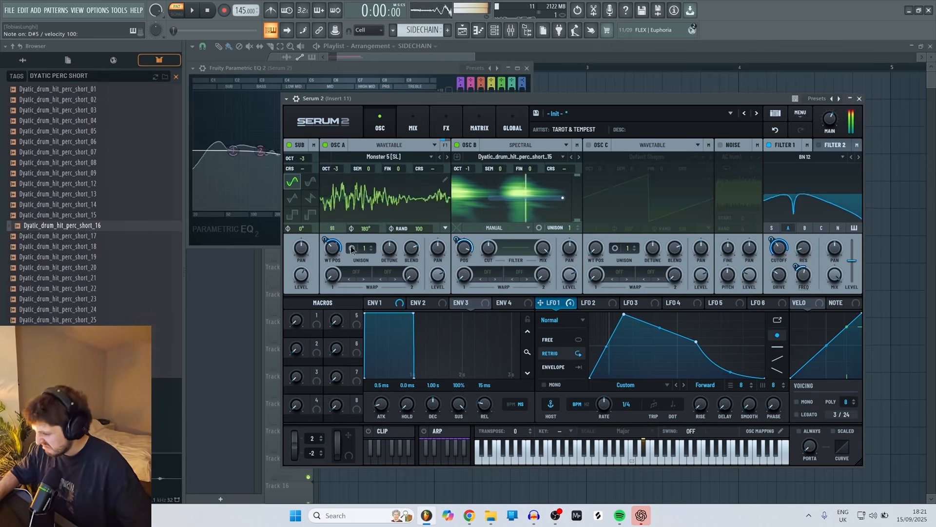
key(c)
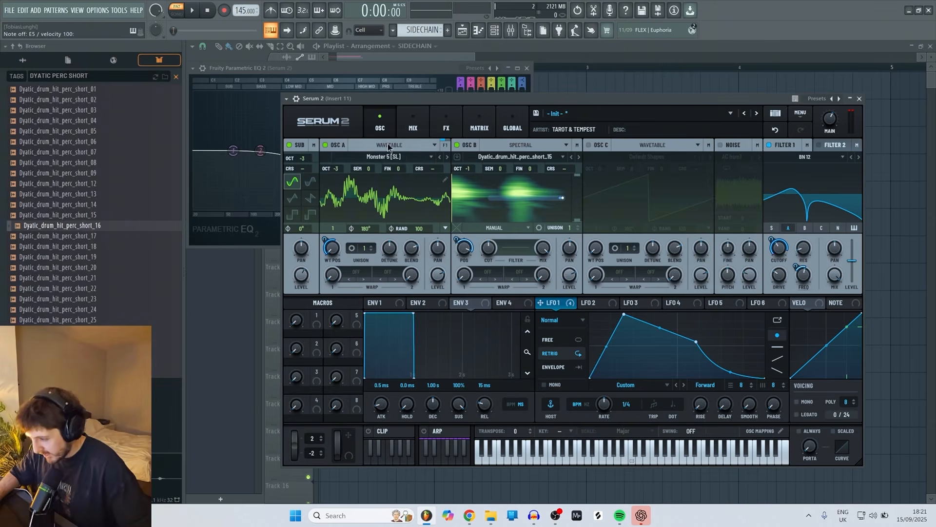
Advance oscillator A's wavetable to Monster 8 [SL] and play notes to audition it.
click(447, 157)
click(447, 157)
click(447, 157)
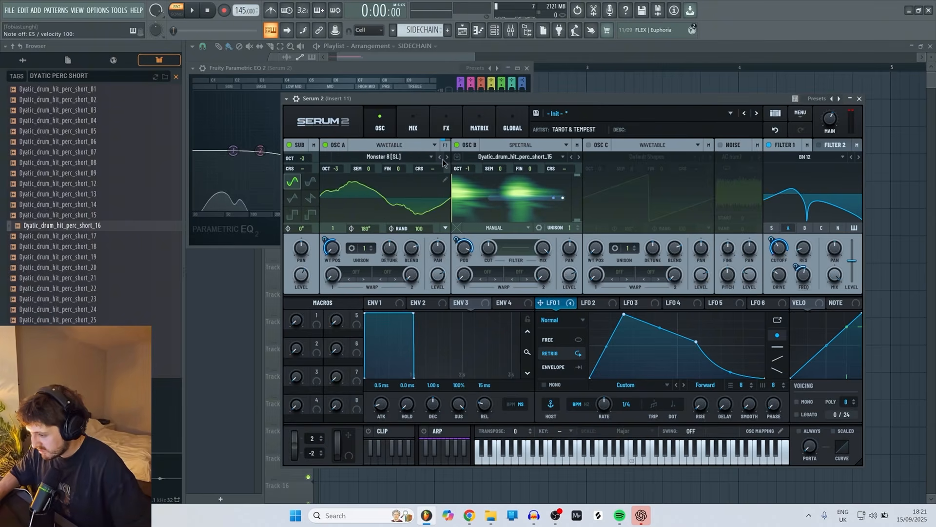
key(c)
key(v)
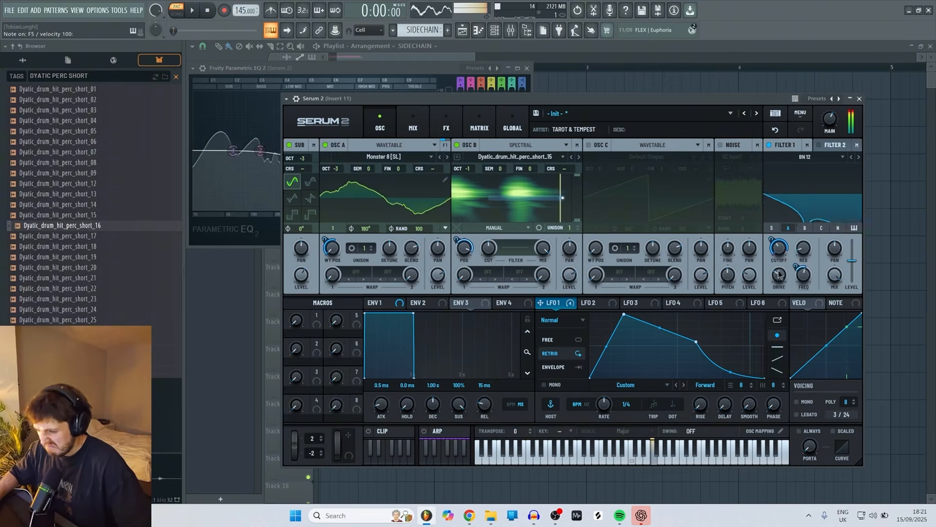
Adjust filter 1's drive and raise oscillator A's wavetable position while playing notes.
drag(780, 275, 786, 249)
key(c)
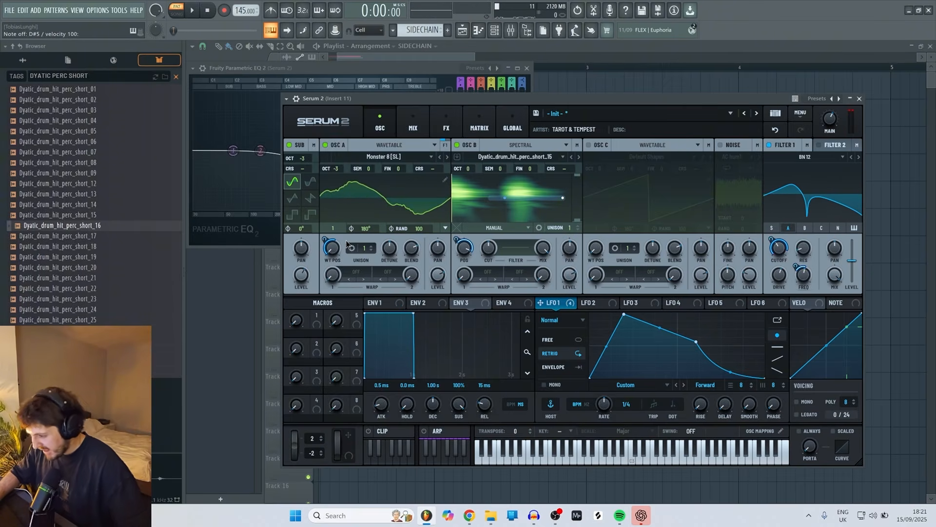
mouse_move(333, 252)
mouse_down()
mouse_move(345, 219)
mouse_move(342, 249)
mouse_move(343, 237)
mouse_up()
key(c)
Try further wavetables in oscillator A, through Reesey Mess 3 [SL] to Scout [SN], with the wavetable position reset to 1.
click(448, 157)
click(447, 157)
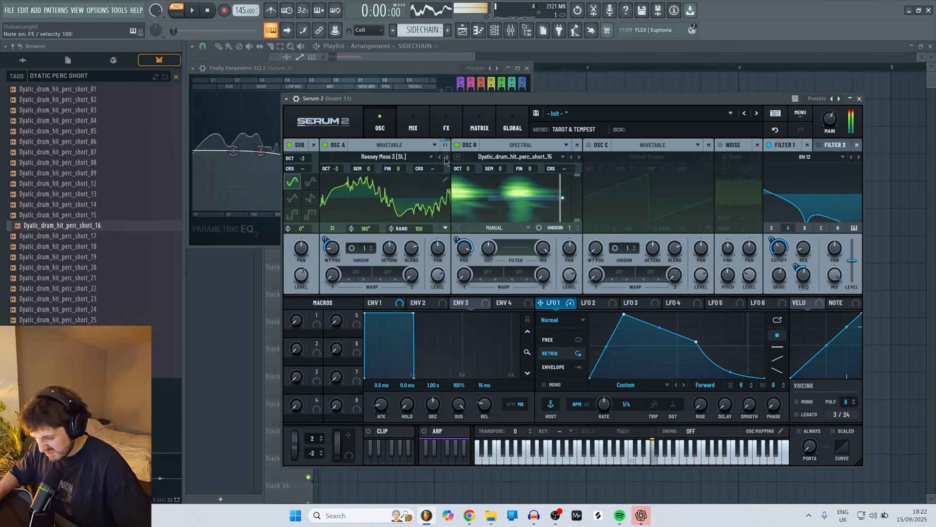
click(446, 157)
click(445, 157)
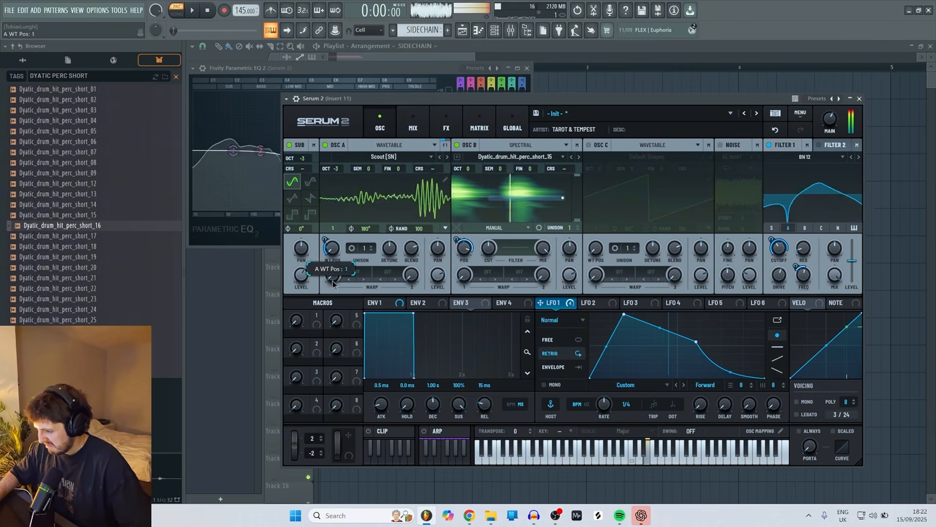
double_click(325, 257)
Load the Ooomph wavetable from the S2 Tables Digital set into oscillator A and set its wavetable position to 232.
click(403, 157)
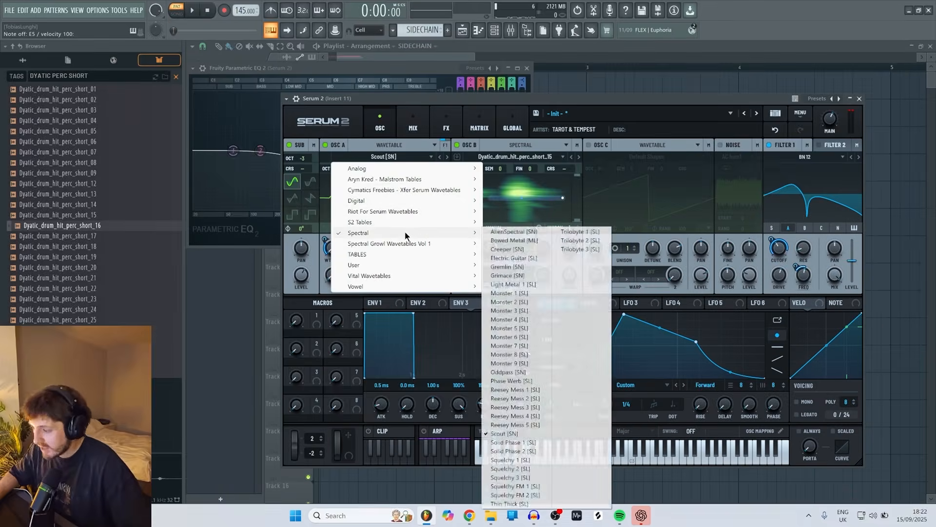
mouse_move(432, 221)
mouse_move(490, 232)
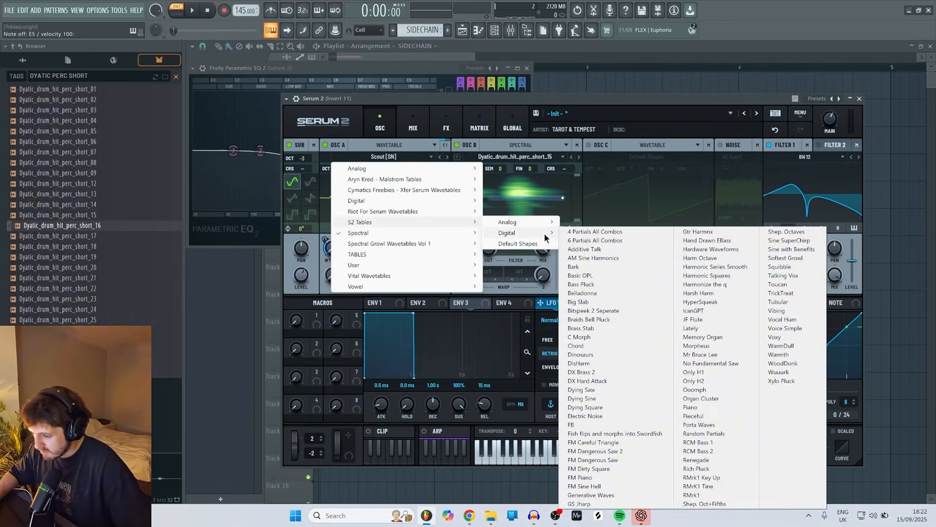
click(732, 391)
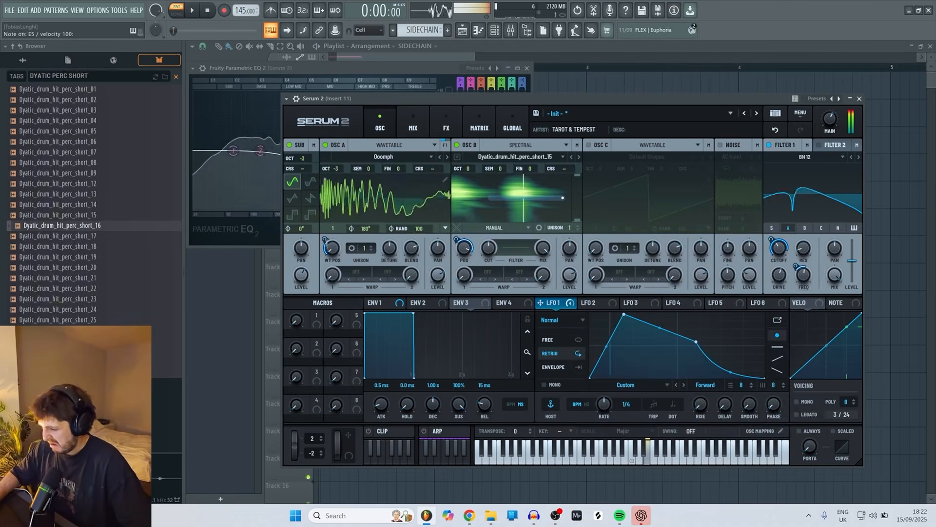
mouse_move(339, 251)
mouse_down()
mouse_move(339, 262)
mouse_move(325, 258)
mouse_move(333, 202)
mouse_move(326, 283)
mouse_move(341, 254)
mouse_up()
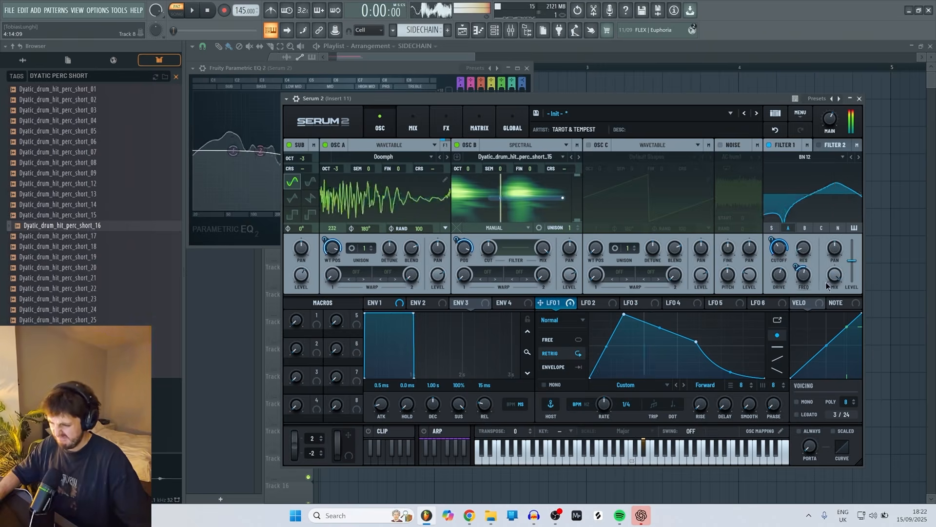
Move LFO 1's peak to the very start of the cycle and pull its bend point much earlier for a falling shape.
drag(624, 314, 595, 318)
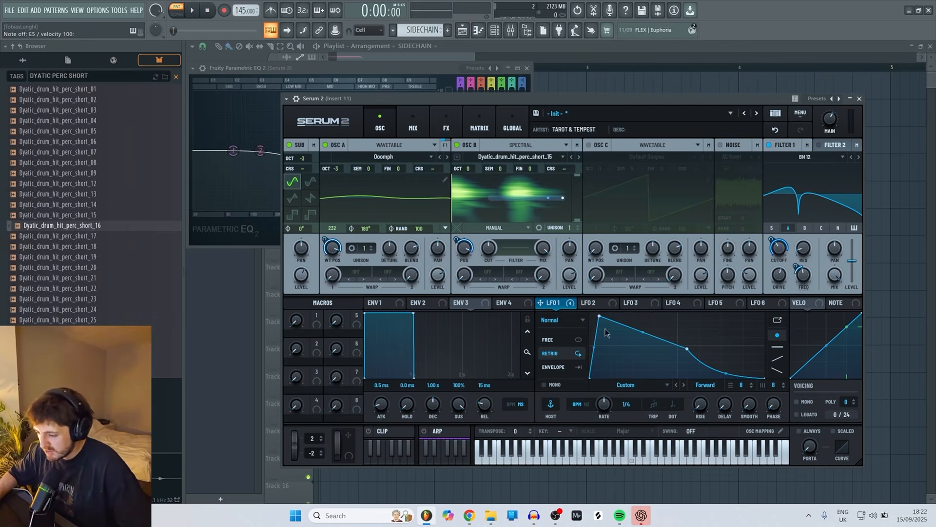
drag(599, 319, 590, 313)
drag(687, 349, 649, 351)
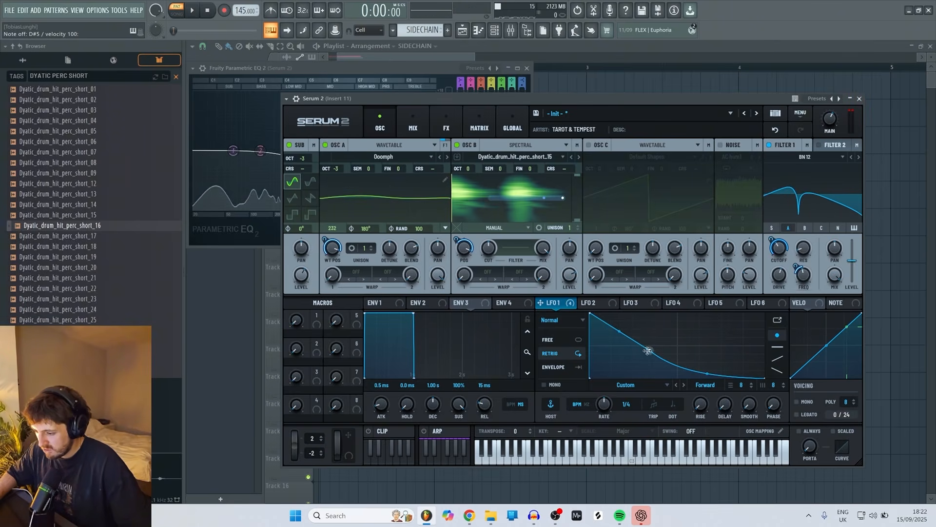
Route LFO 2 to Main Tuning in the modulation matrix with an amount of 17%.
click(594, 303)
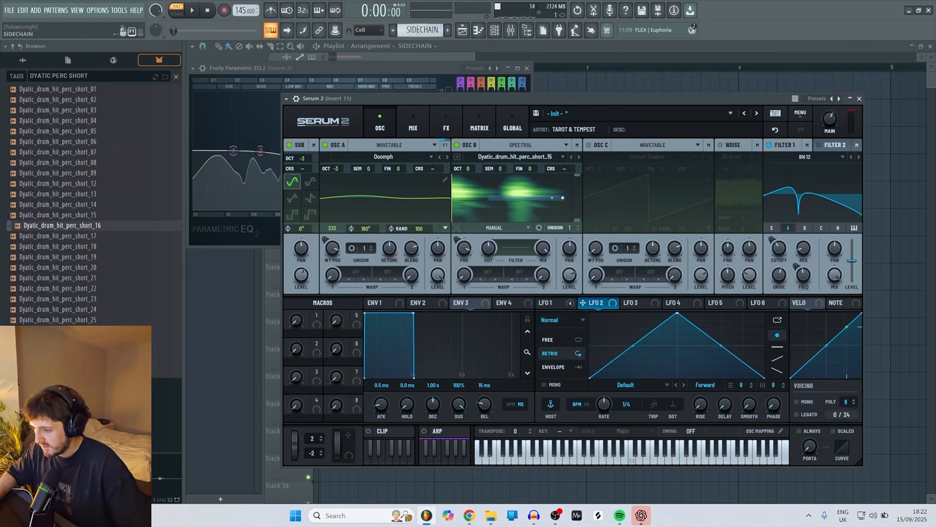
click(479, 124)
drag(582, 302, 333, 229)
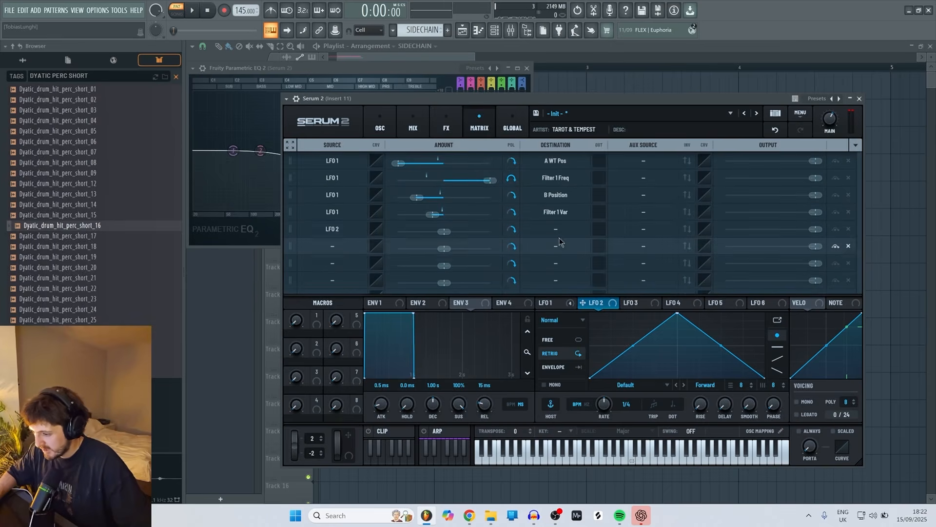
click(556, 230)
mouse_move(563, 429)
click(629, 439)
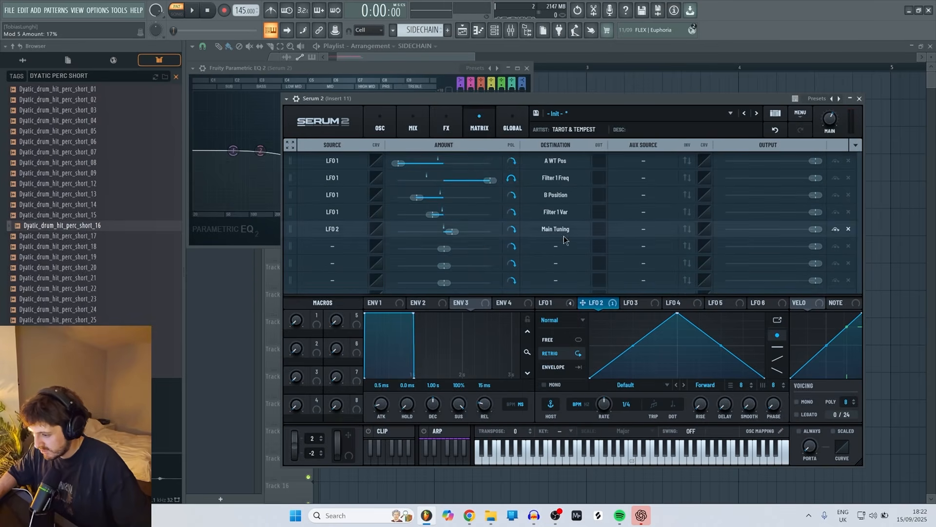
Set LFO 2 to Envelope mode and shape it as a steep curved drop from full level to zero early in the cycle.
drag(677, 313, 590, 312)
click(553, 366)
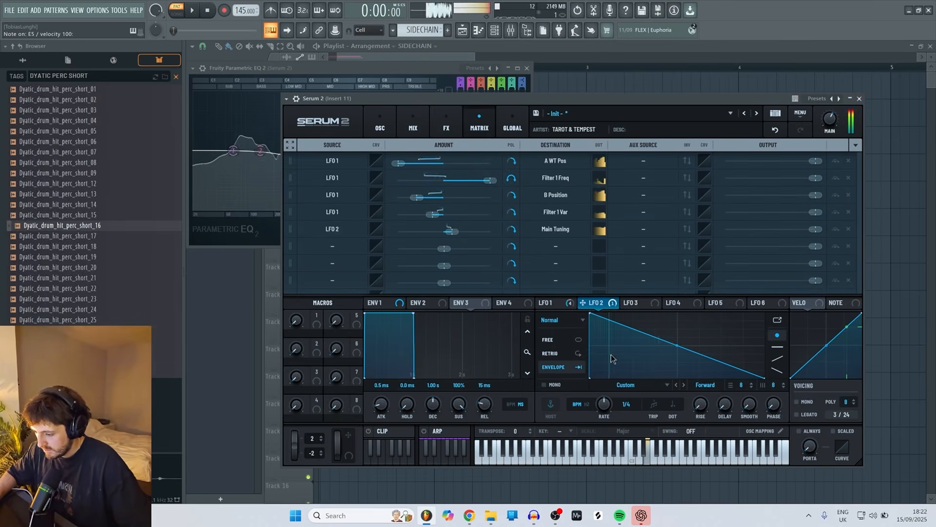
double_click(613, 359)
drag(613, 359, 641, 378)
drag(615, 345, 616, 376)
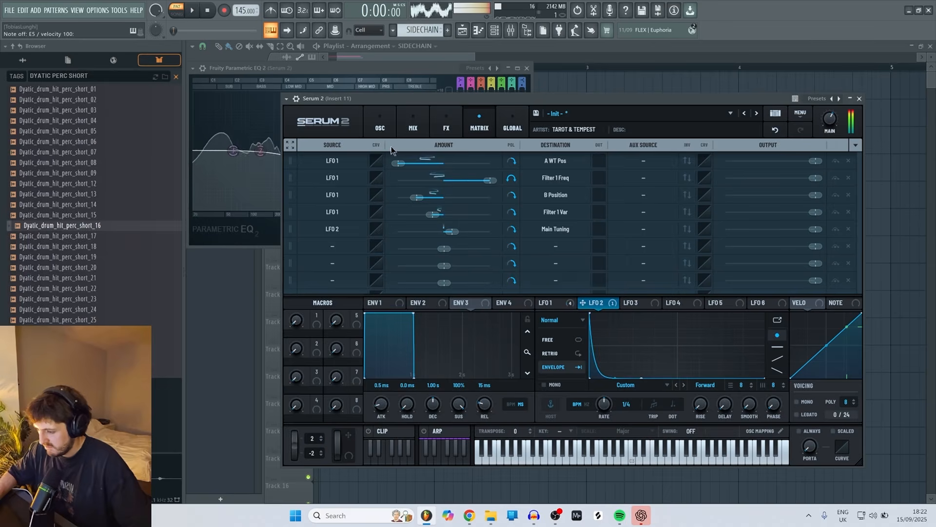
Set oscillator B back to octave -1 and bring up LFO 1's shape.
click(379, 124)
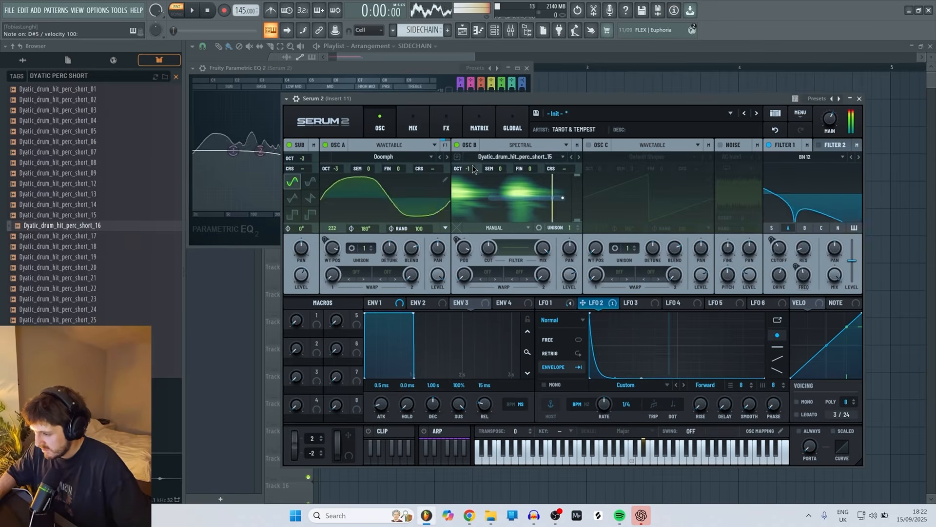
click(566, 304)
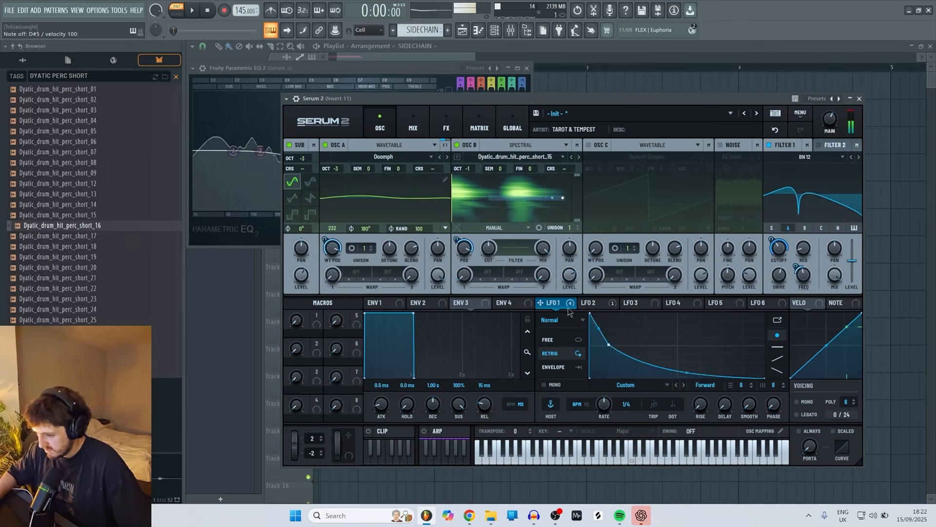
Set oscillator A's first warp to Sine Shaper and try amounts between 29% and 77%.
click(356, 272)
mouse_move(390, 328)
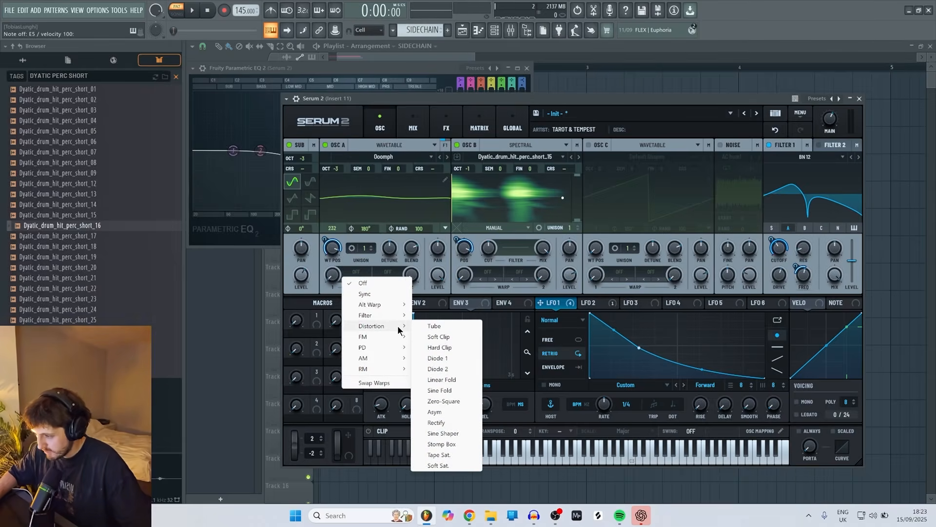
click(444, 433)
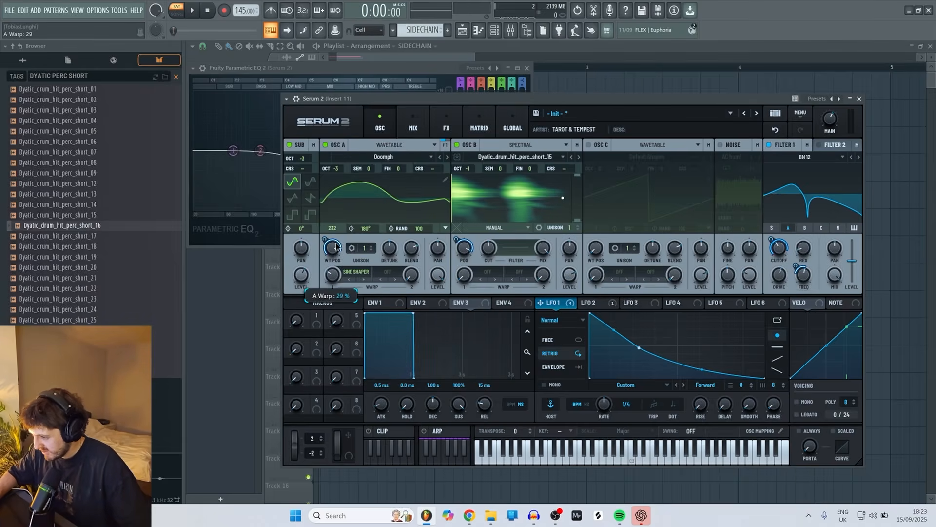
drag(335, 246, 343, 196)
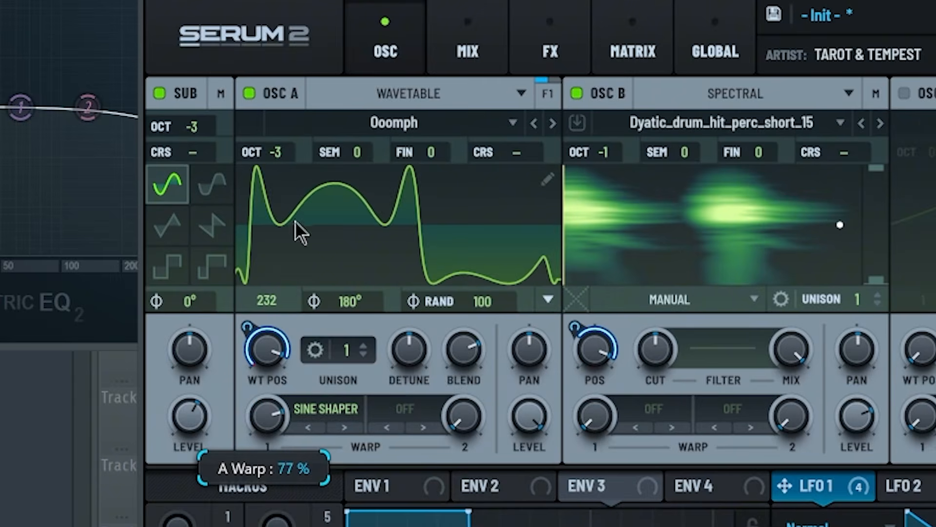
drag(294, 221, 288, 320)
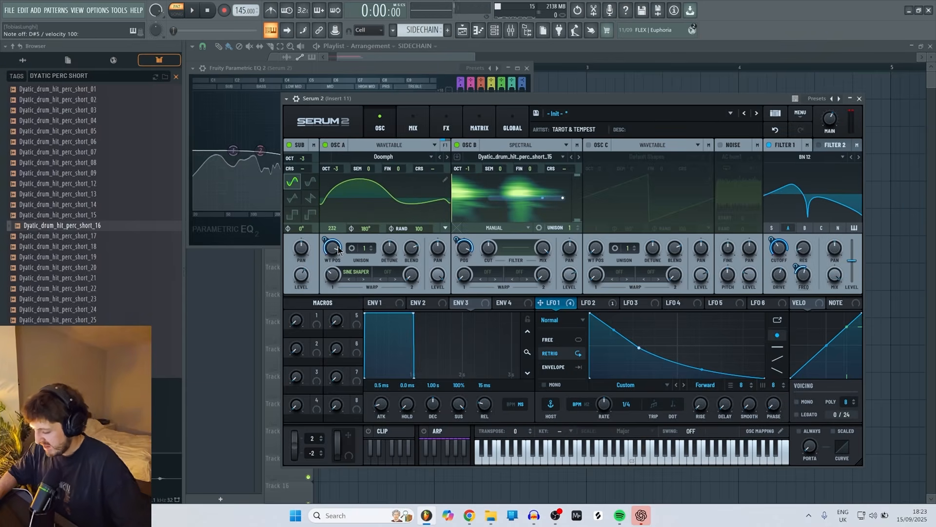
mouse_move(339, 251)
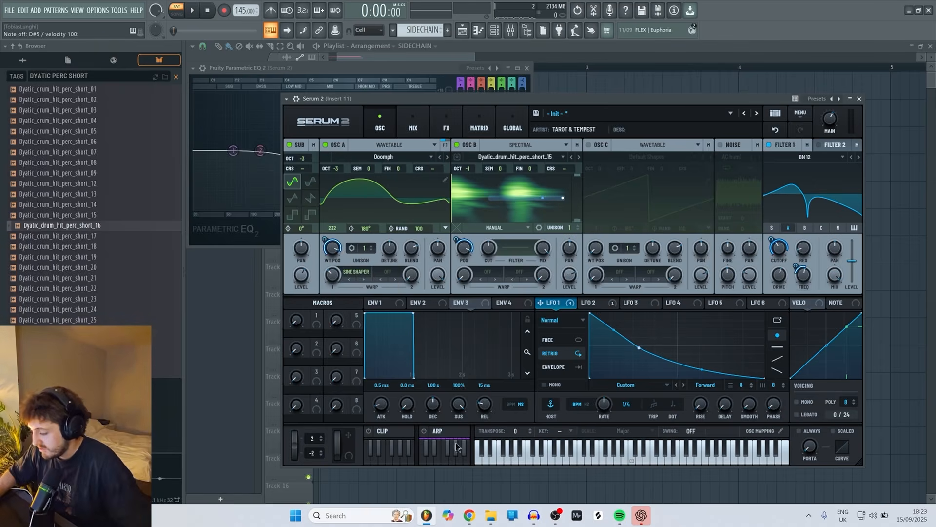
key(d)
Add a second Convolve effect to the splitter's highs chain and load the user impulse PHASER IR (1).
click(446, 124)
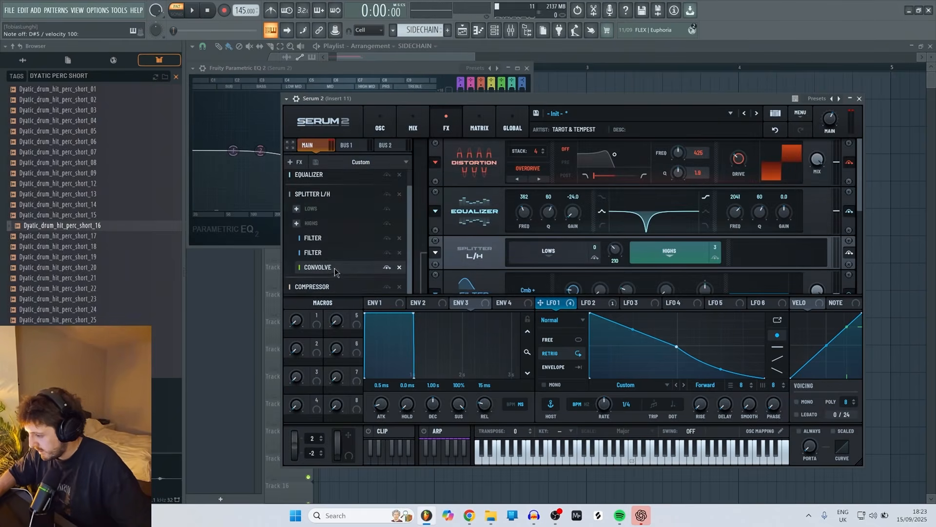
click(296, 223)
click(332, 277)
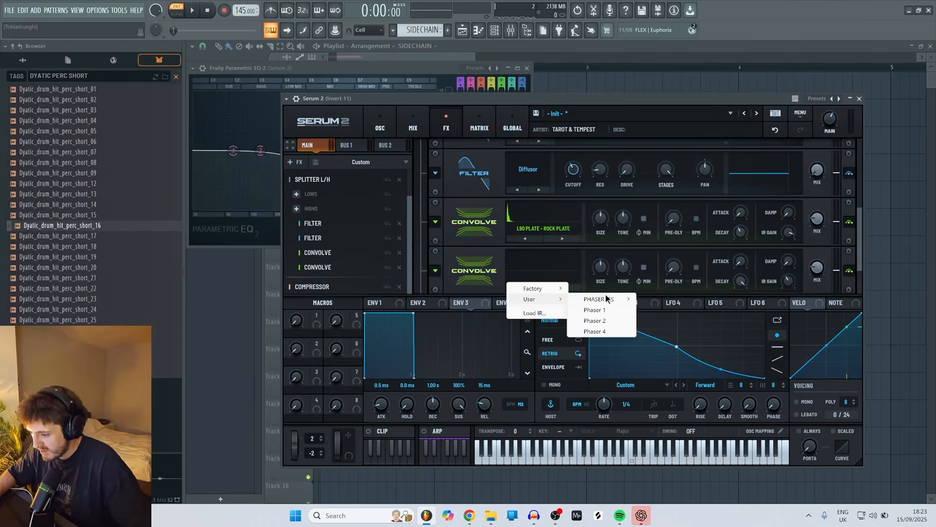
mouse_move(608, 298)
click(669, 299)
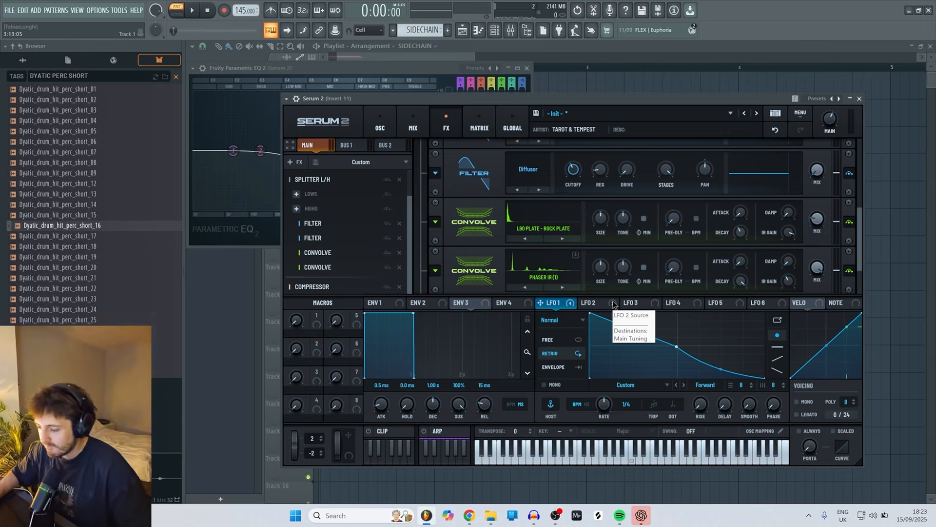
Adjust the second Convolve's size and raise its IR gain, and pull LFO 1's bend point earlier and lower.
key(c)
drag(601, 268, 601, 282)
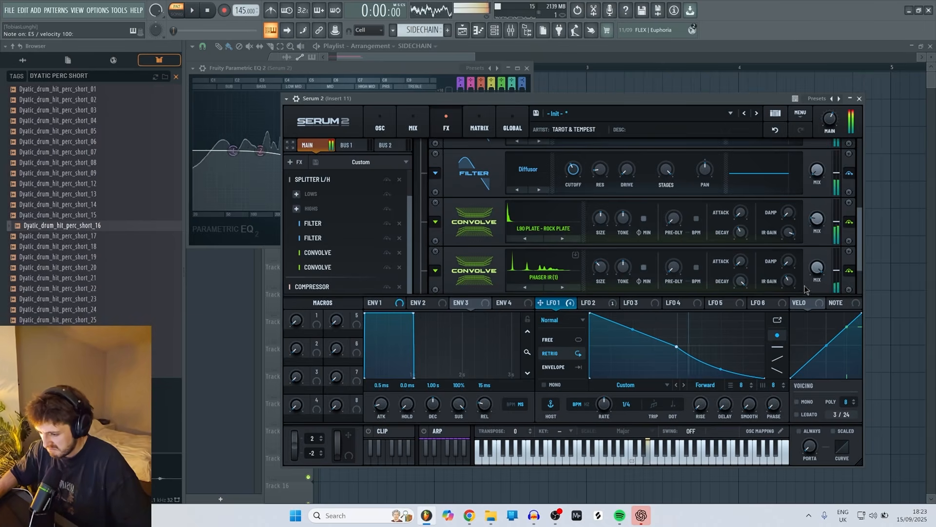
drag(789, 281, 800, 250)
key(d)
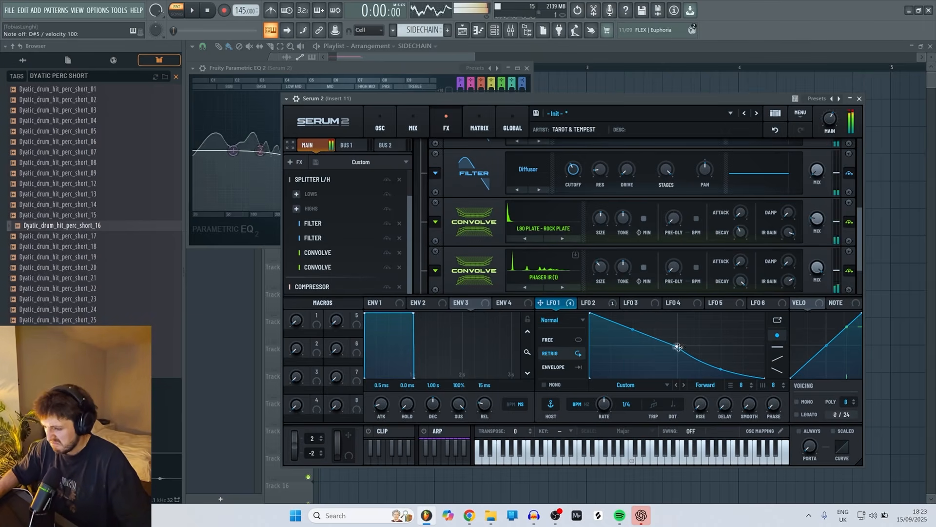
drag(679, 349, 651, 367)
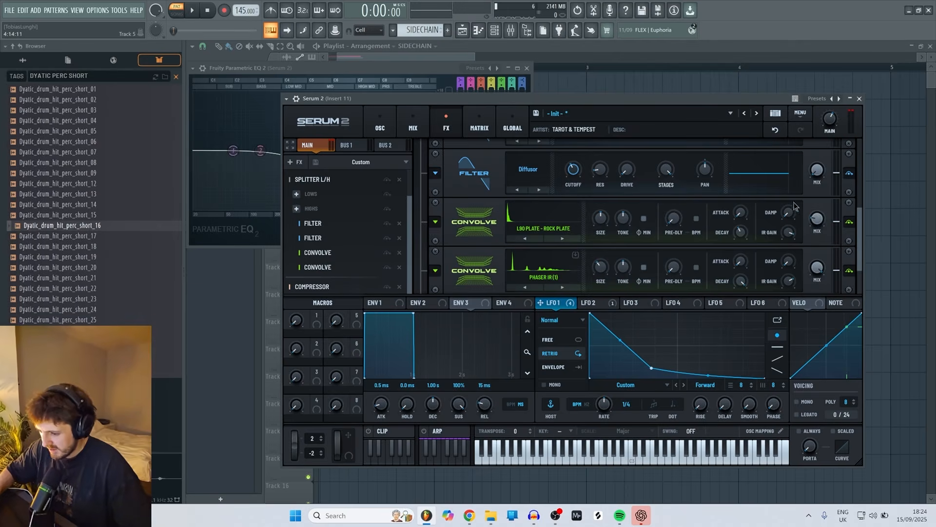
Undo the recent effect and LFO edits back to LFO 1's rising-then-falling shape, and audition the sound.
click(777, 134)
key(c)
click(778, 134)
click(777, 133)
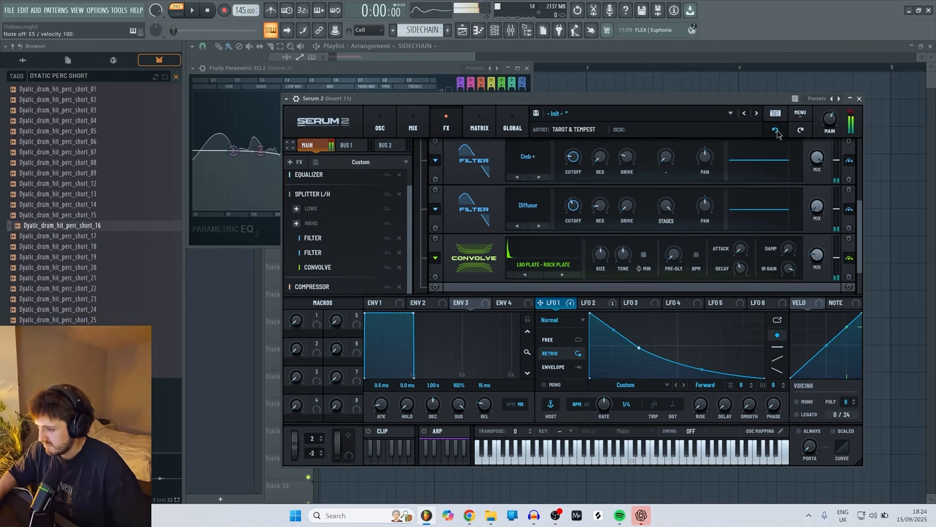
click(777, 133)
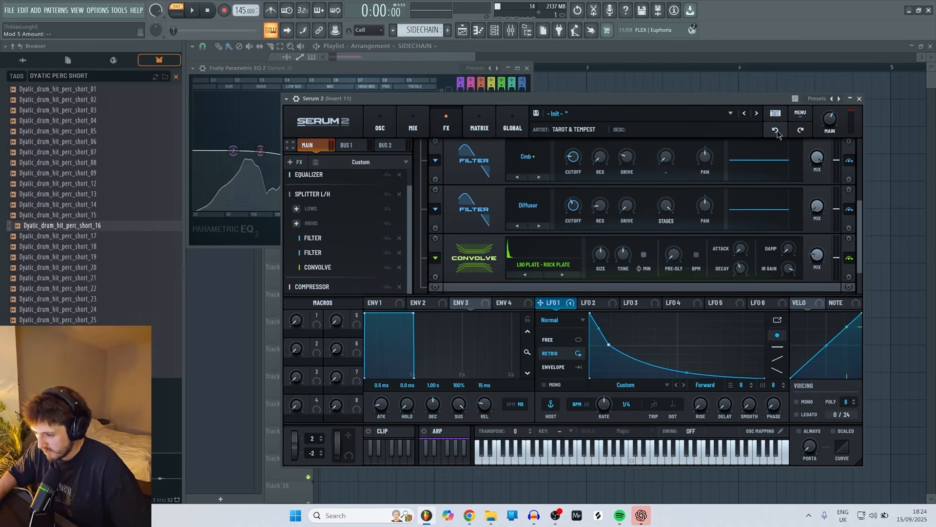
click(777, 133)
click(778, 133)
click(777, 133)
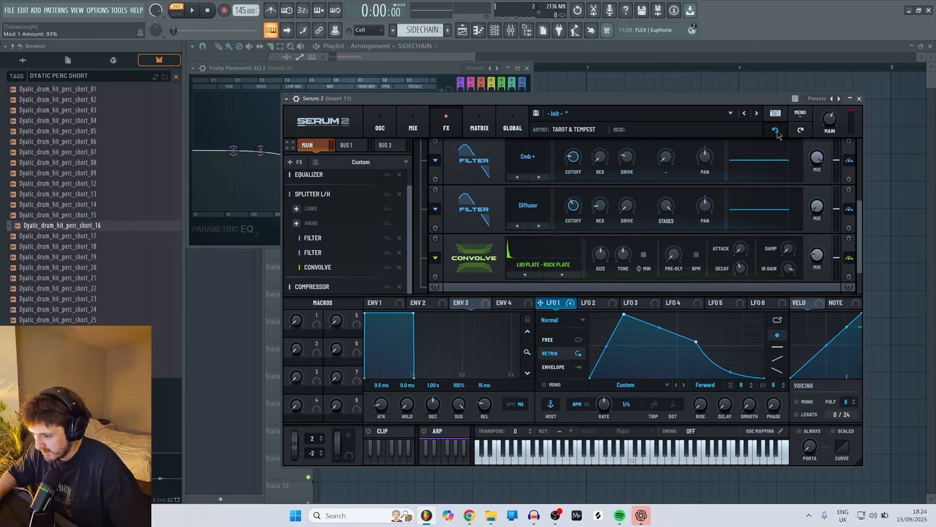
key(c)
key(c)
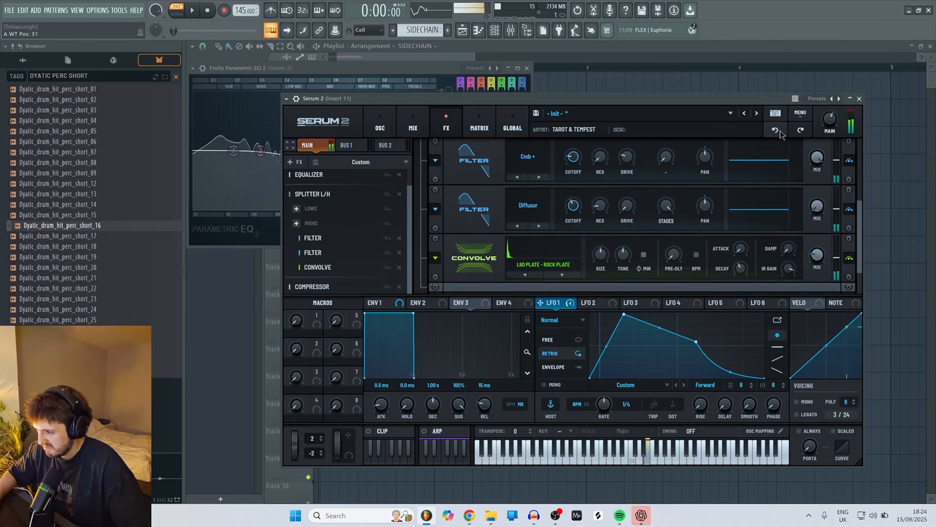
Step further back through the oscillator edits to the version with Monster 5 [SL] in oscillator A, auditioning the result.
click(380, 126)
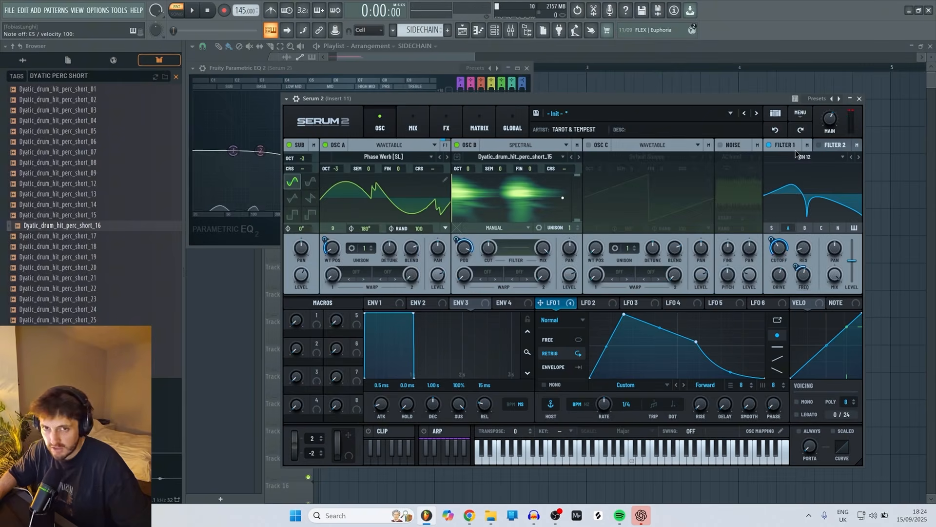
key(c)
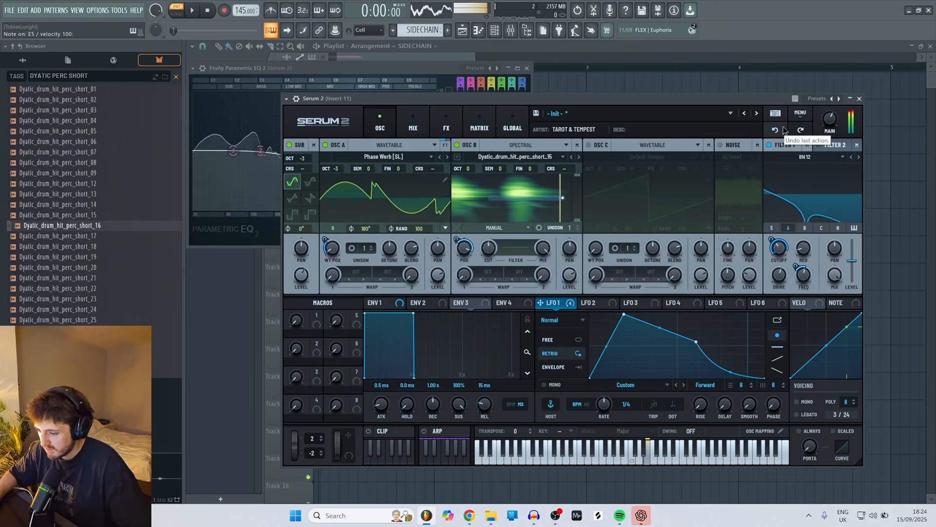
click(775, 132)
click(776, 132)
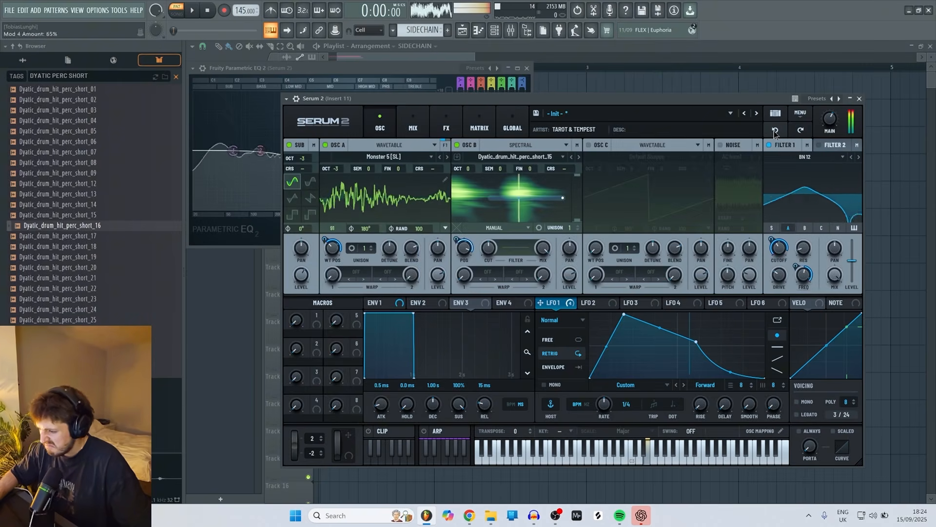
click(795, 134)
click(795, 134)
click(795, 135)
key(c)
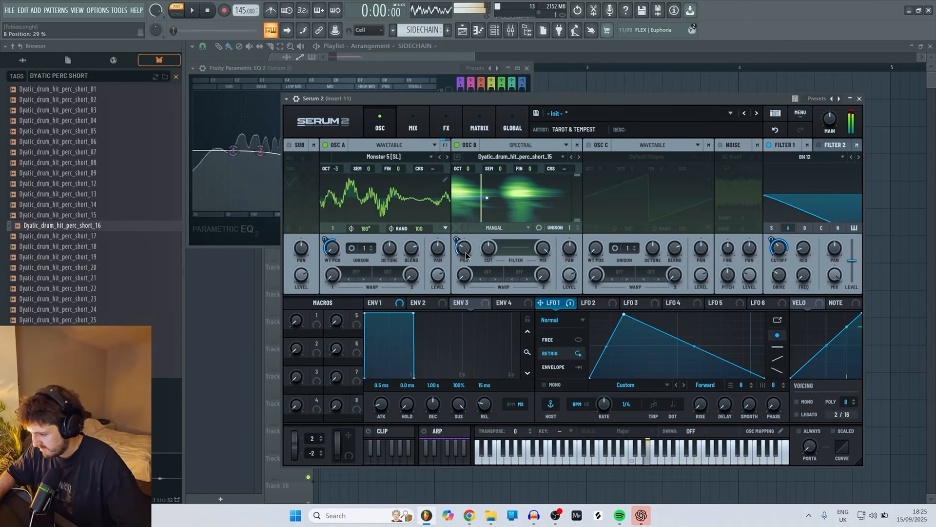
key(d)
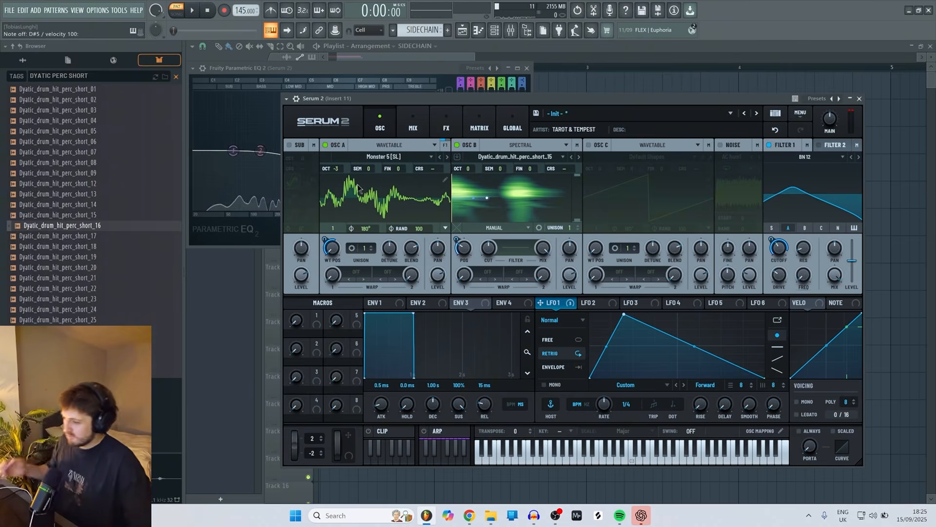
Turn the sub oscillator back on and audition the patch with a few notes.
click(289, 145)
key(x)
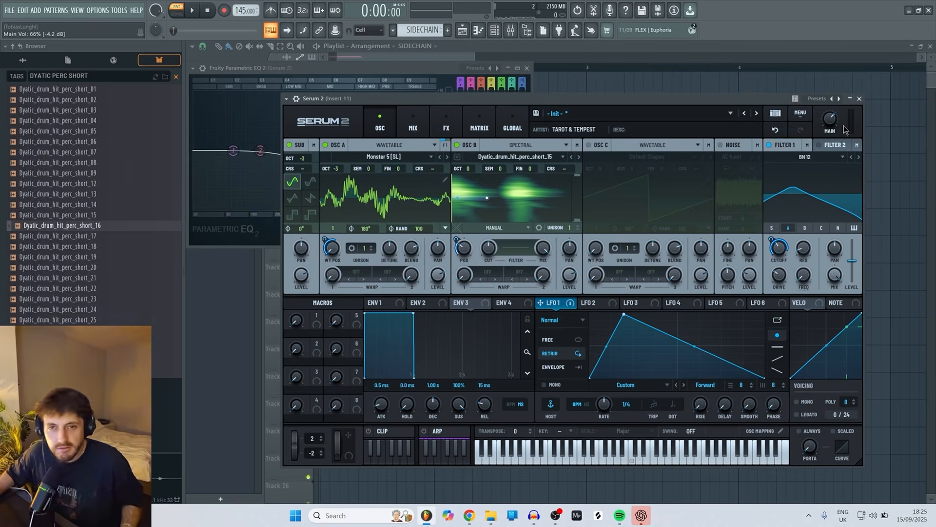
key(x)
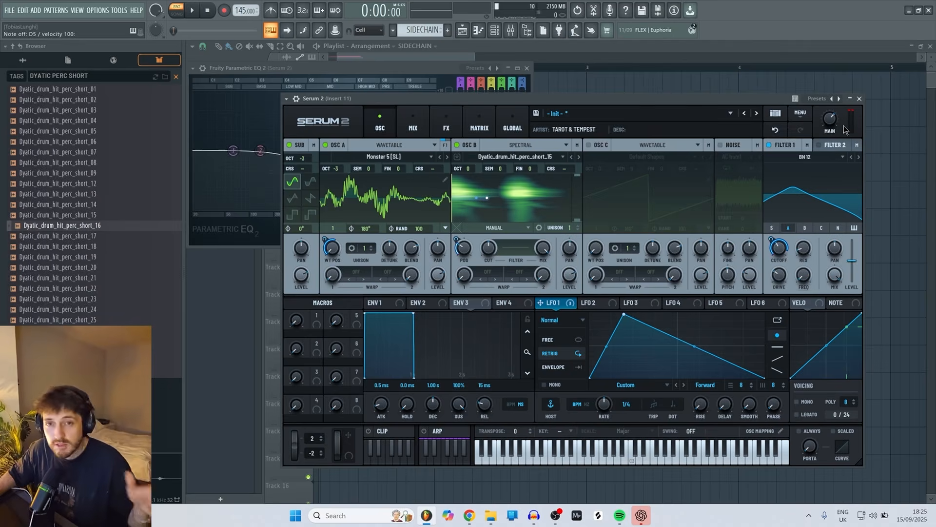
key(j)
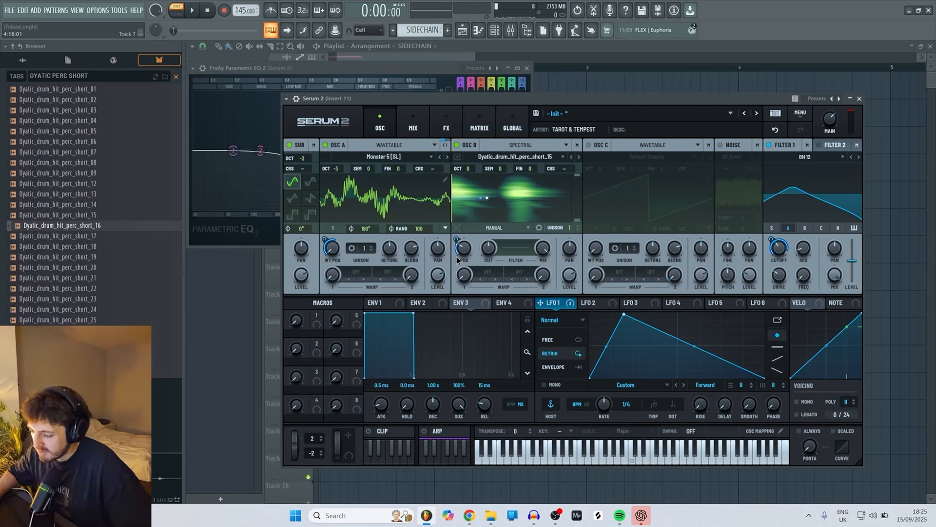
key(j)
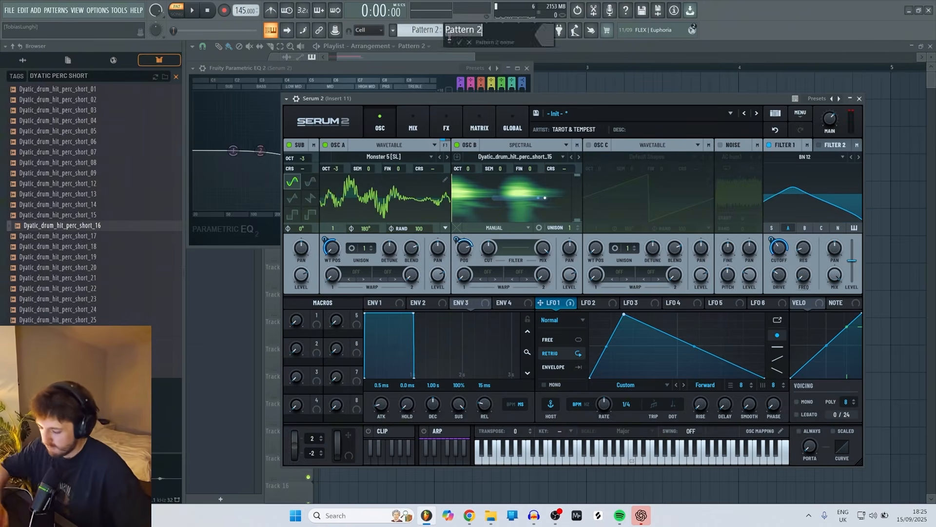
Create a new pattern named Pattern 2 and open the piano roll for the Serum 2 channel.
click(494, 30)
click(498, 33)
right_click(408, 323)
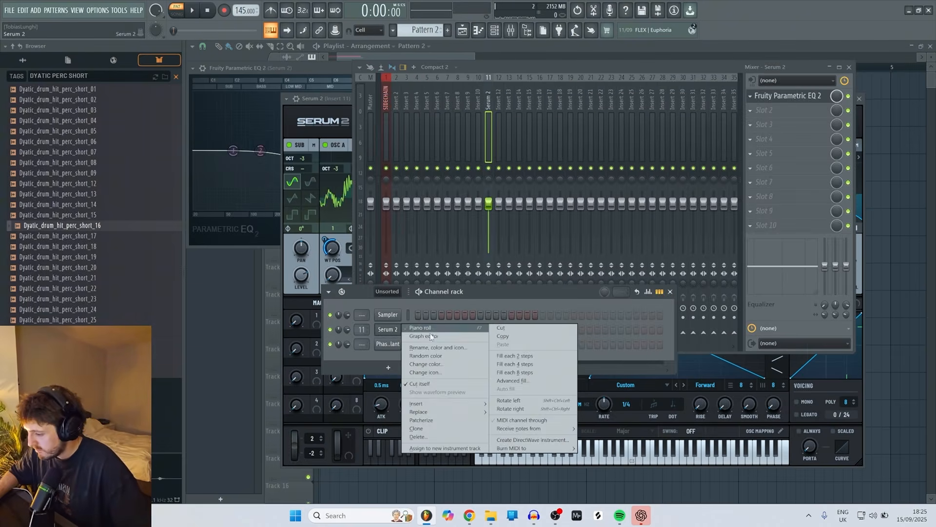
click(439, 329)
Draw two one-beat notes, E5 and D#5, back to back at the start of bar 1.
key(c)
key(c)
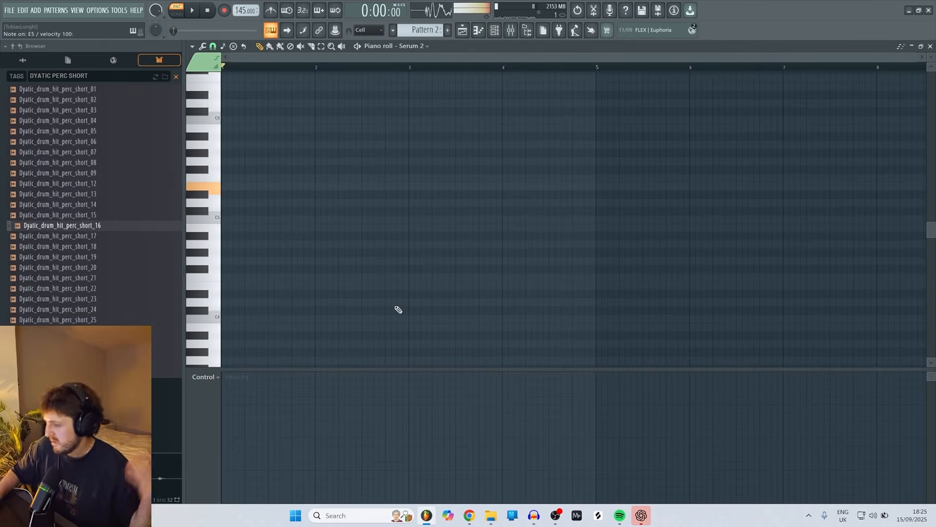
key(d)
click(229, 186)
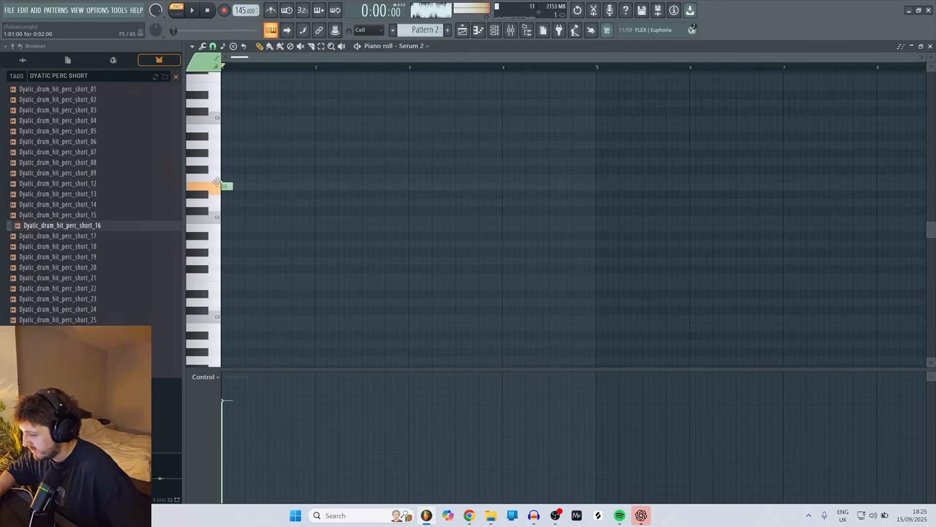
click(241, 194)
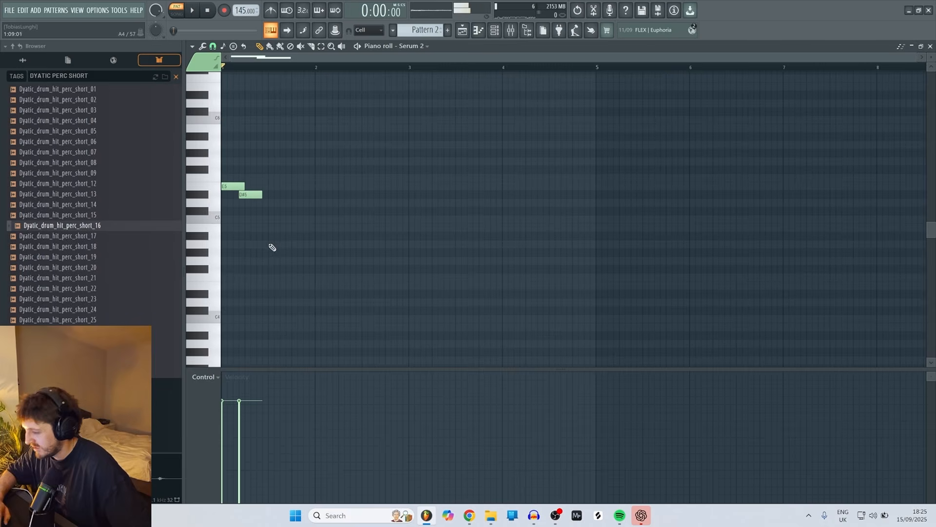
drag(257, 197, 263, 196)
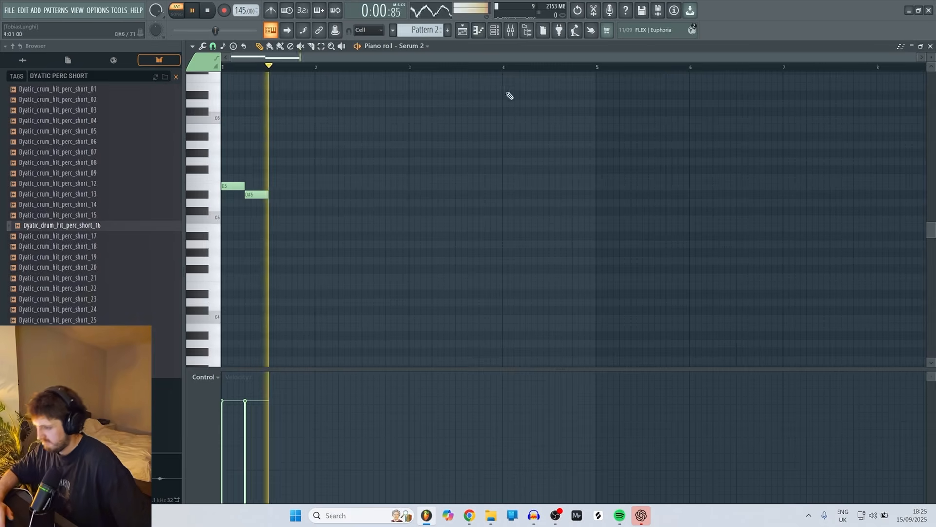
Place Pattern 2 on Track 1 of the playlist at bar 5, extend it to three bars and play it back.
click(478, 35)
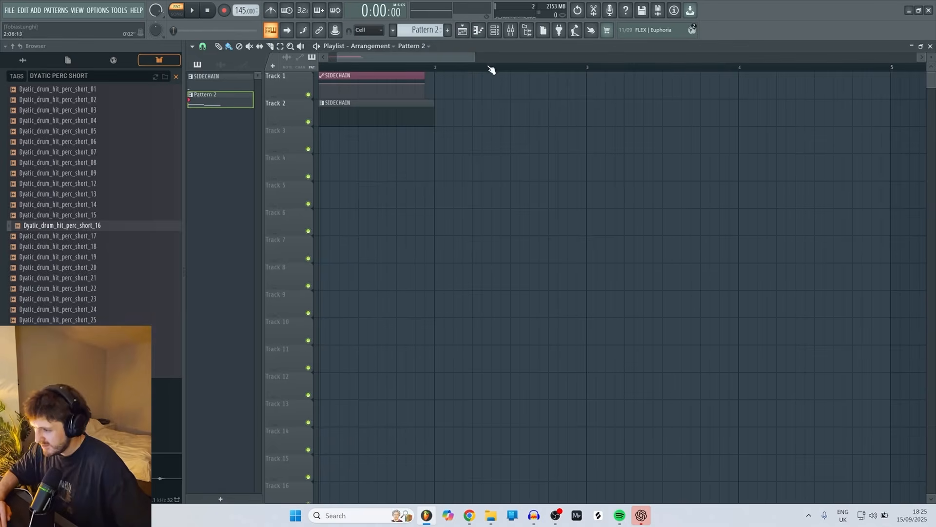
scroll(491, 70, down, 5)
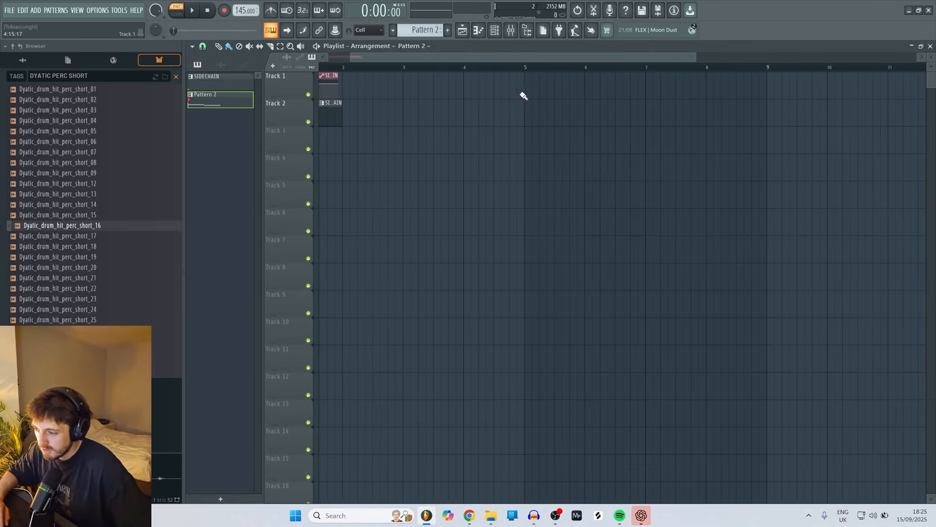
click(528, 89)
click(529, 68)
key(space)
drag(584, 95, 707, 106)
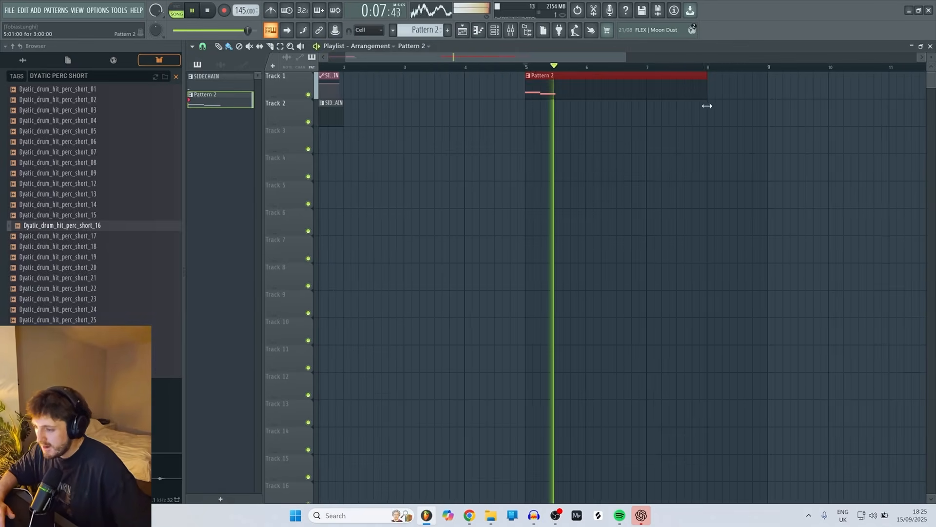
key(space)
Continue the Pattern 2 line with short C#5, D#5, E5 and G5 notes and a one-beat D#5, checking it by playback.
double_click(581, 86)
drag(316, 194, 314, 212)
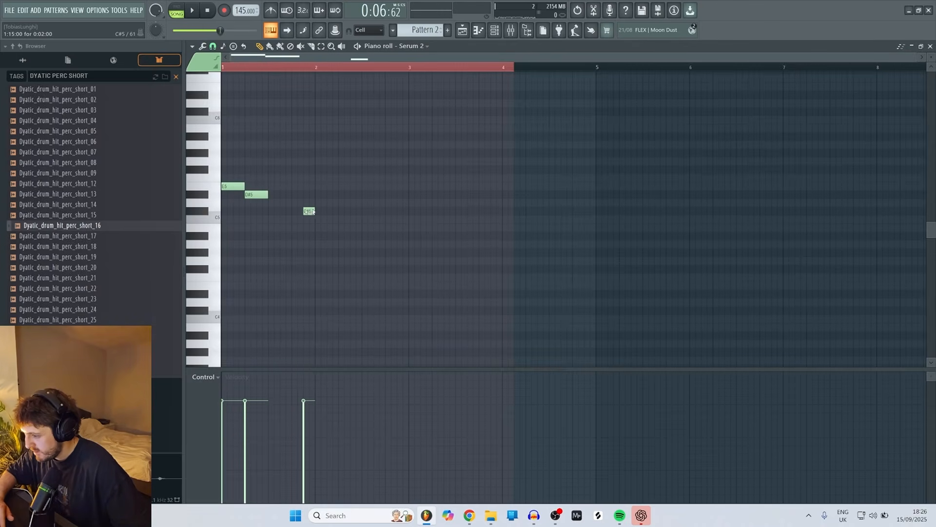
click(312, 194)
mouse_move(313, 211)
mouse_down()
mouse_move(338, 186)
mouse_move(296, 211)
mouse_up()
click(318, 185)
key(space)
click(345, 195)
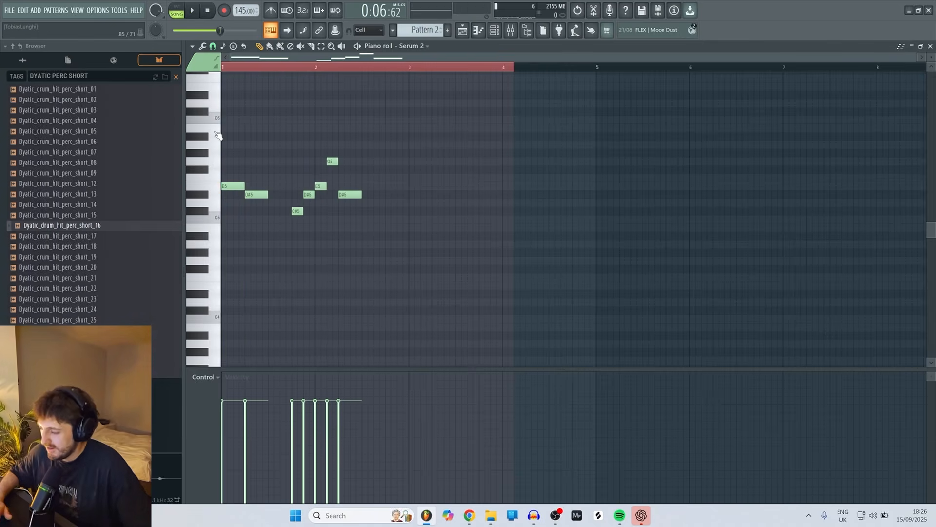
key(space)
key(space)
click(462, 30)
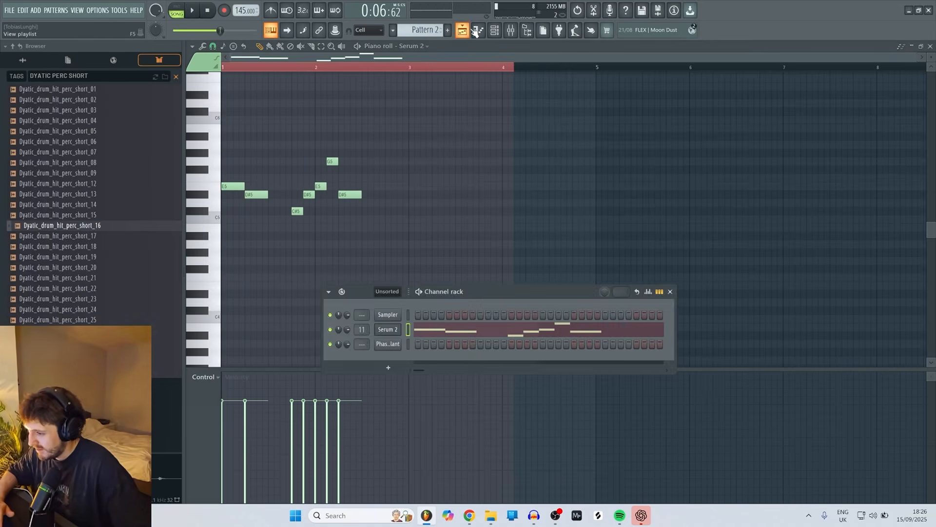
Play back the Pattern 2 bass line from the playlist.
key(space)
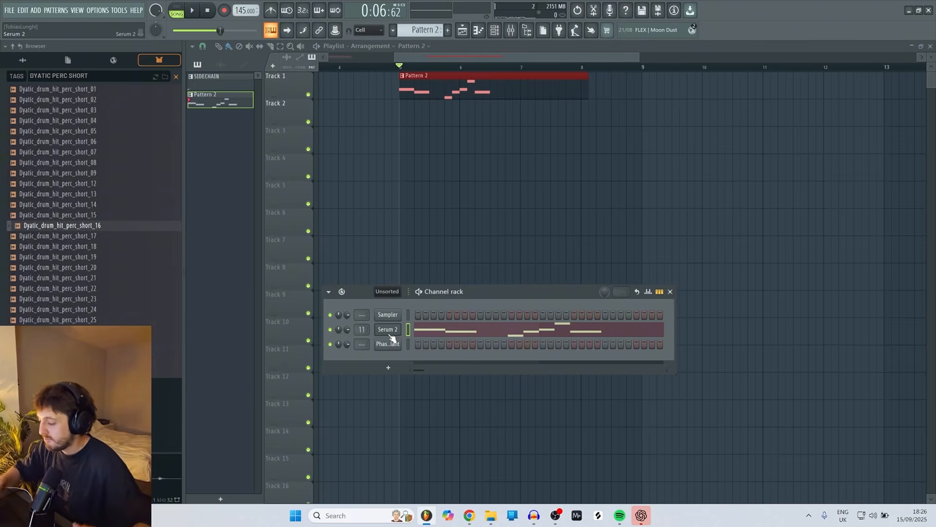
key(space)
key(space)
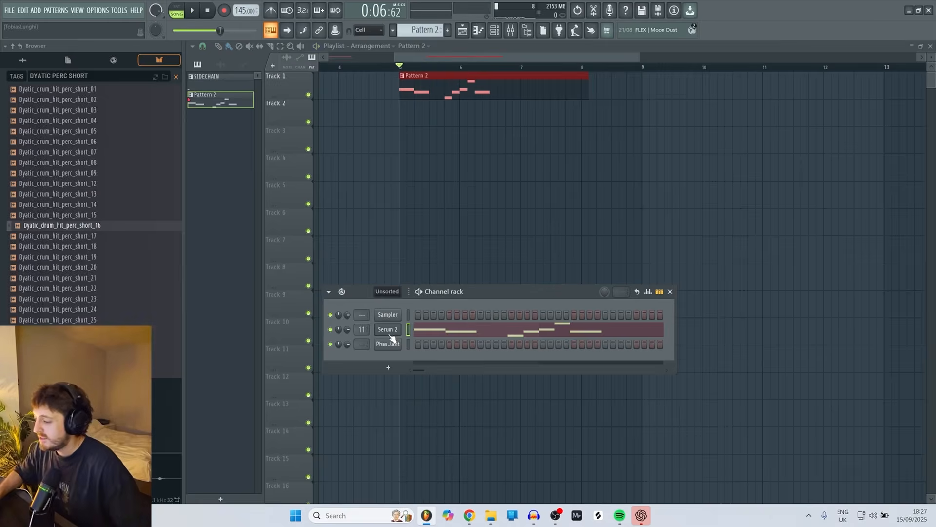
In the cloned Serum 2 #2, reshape LFO 1 into a flat-topped curve with steep ends and set its rate to 1/2.
click(389, 330)
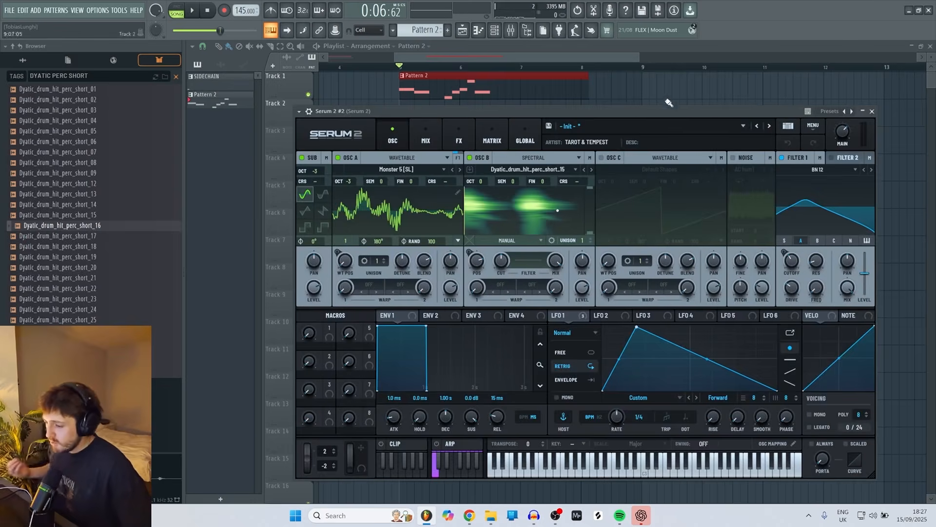
drag(655, 117, 612, 66)
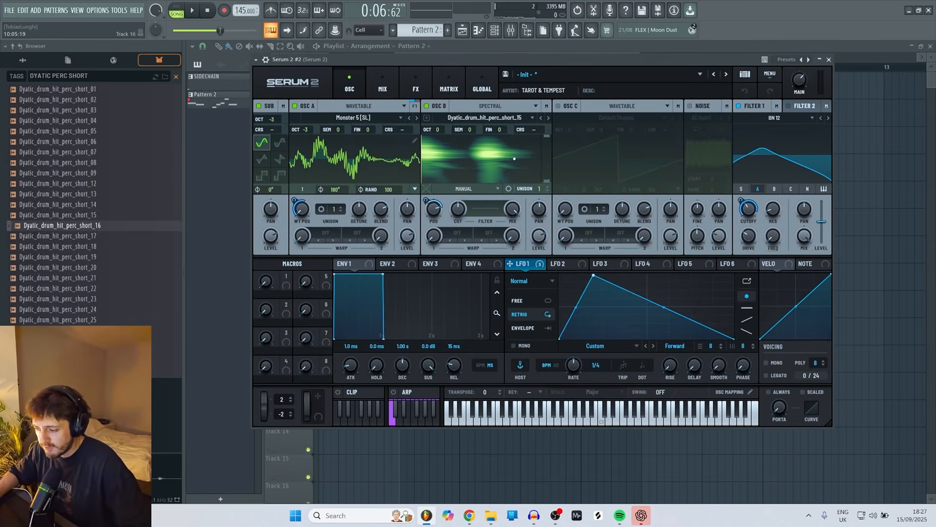
drag(595, 276, 576, 295)
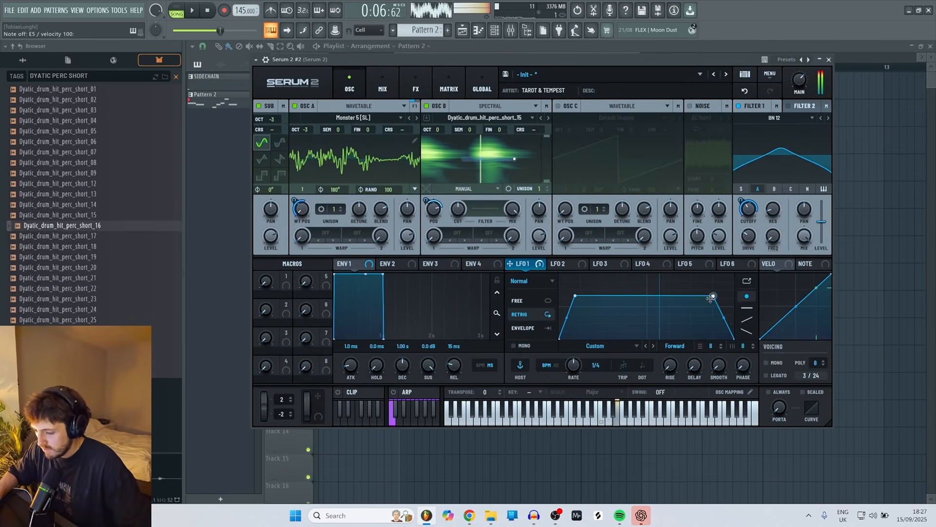
drag(712, 295, 711, 302)
drag(574, 362, 589, 362)
drag(433, 210, 469, 232)
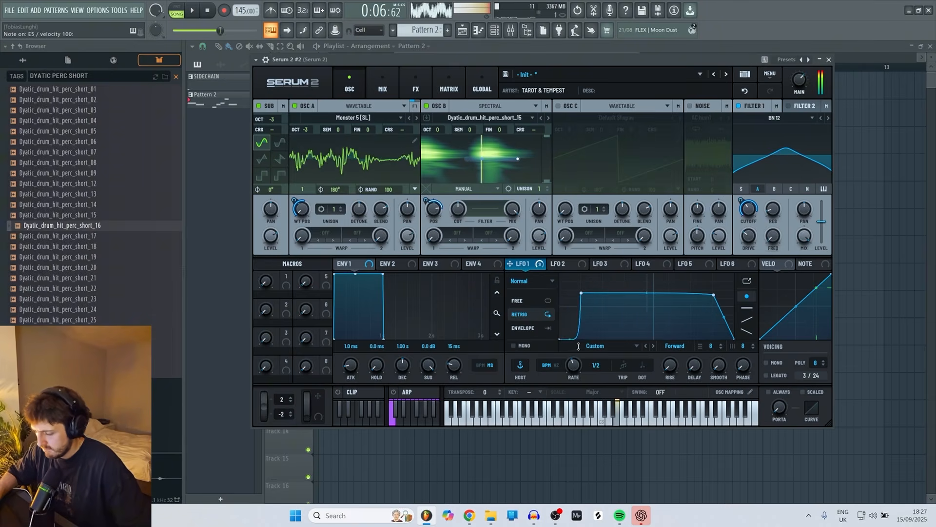
In the Serum 2 #2 piano roll, add one-beat D#5 notes in the bar 1 gap and after the last bar 2 note.
click(498, 30)
click(497, 31)
right_click(409, 342)
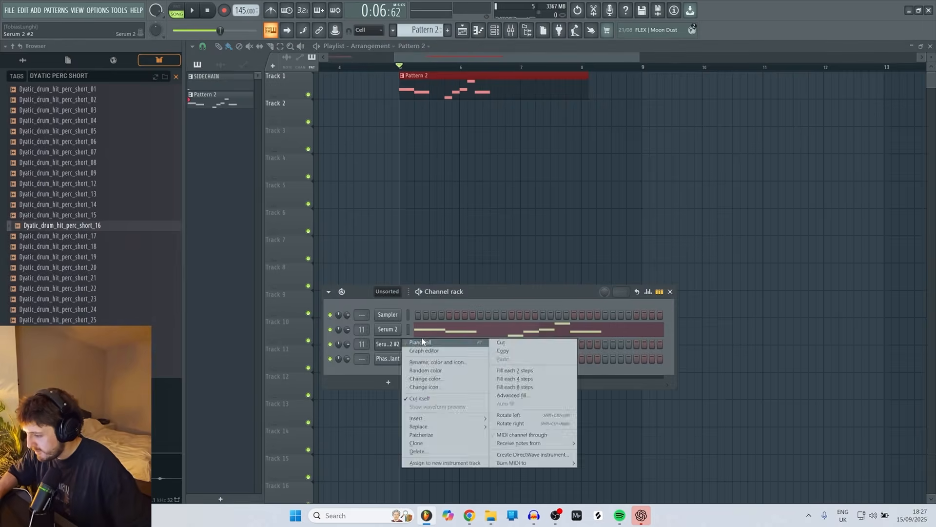
click(411, 348)
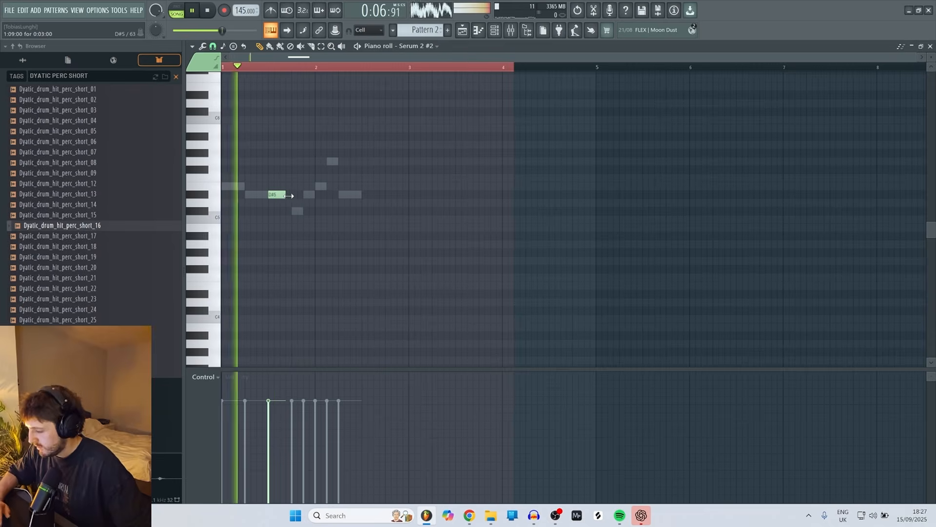
drag(290, 197, 294, 196)
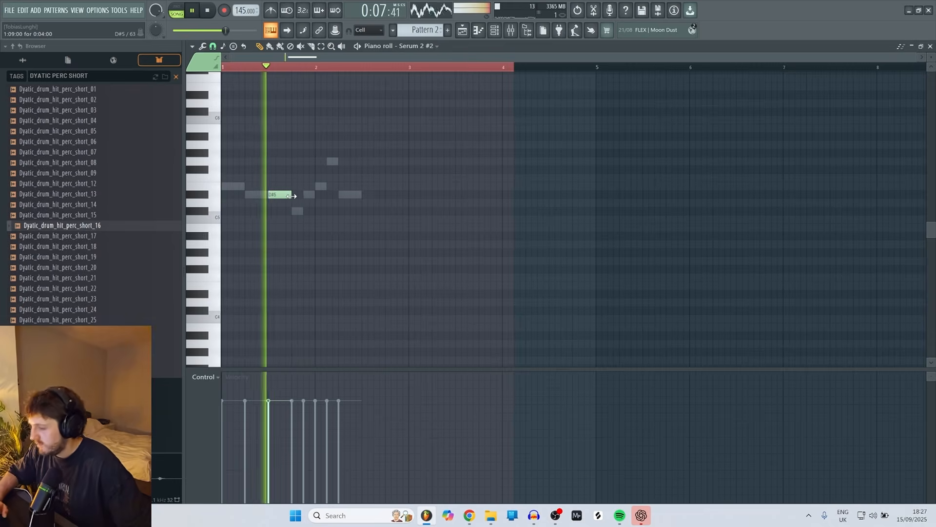
click(370, 195)
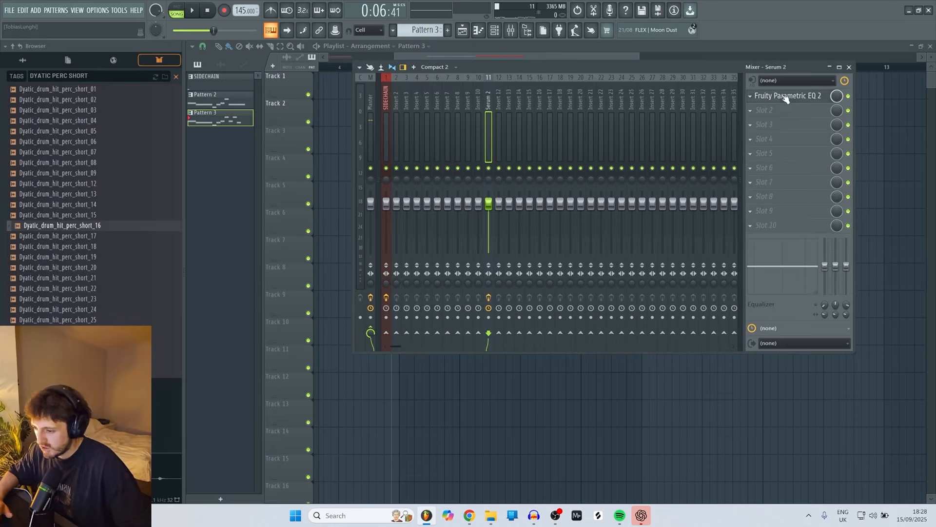
In the Serum 2 mixer track's Fruity Parametric EQ 2, cut band 5 by about 4.8 dB around 1786 Hz during playback.
click(786, 96)
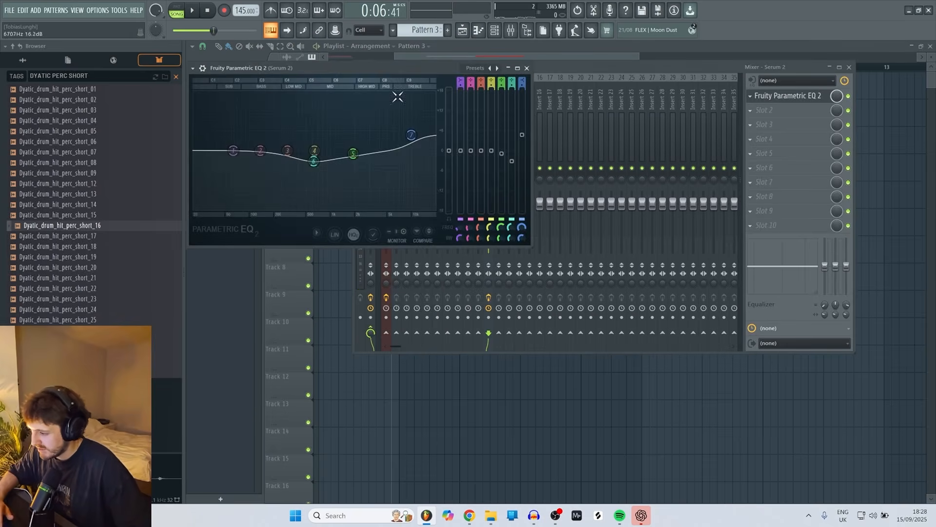
key(space)
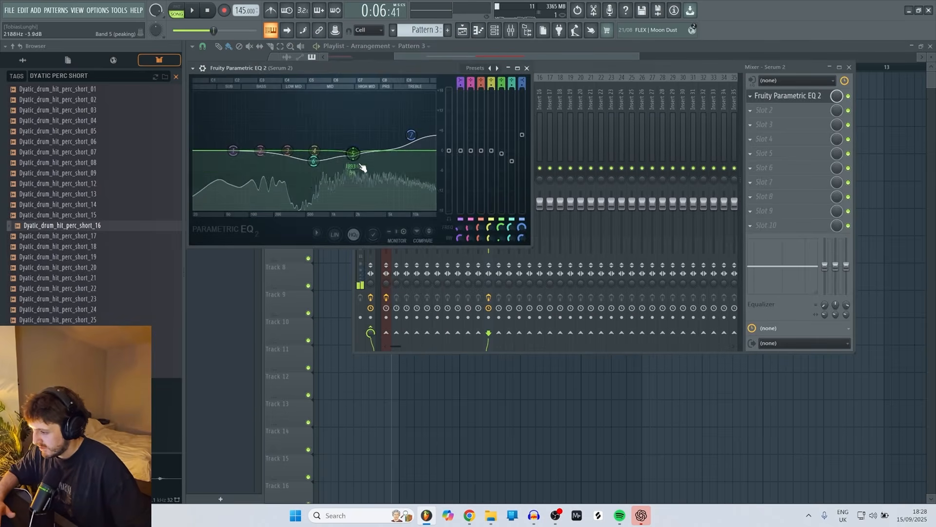
mouse_move(353, 154)
mouse_down()
mouse_move(340, 95)
mouse_move(341, 167)
mouse_up()
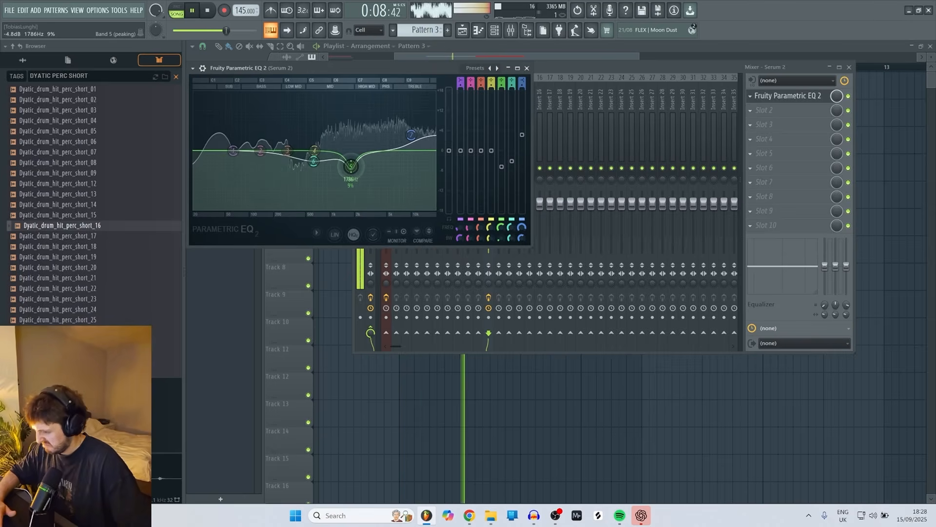
Add soothe2 to the second effect slot of the Serum 2 mixer track and audition it.
click(805, 118)
text(soothe)
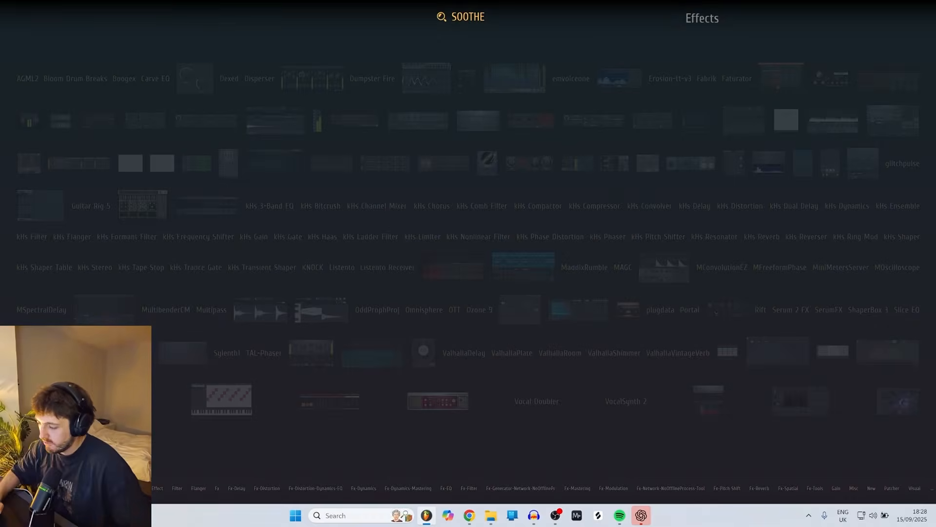
key(Return)
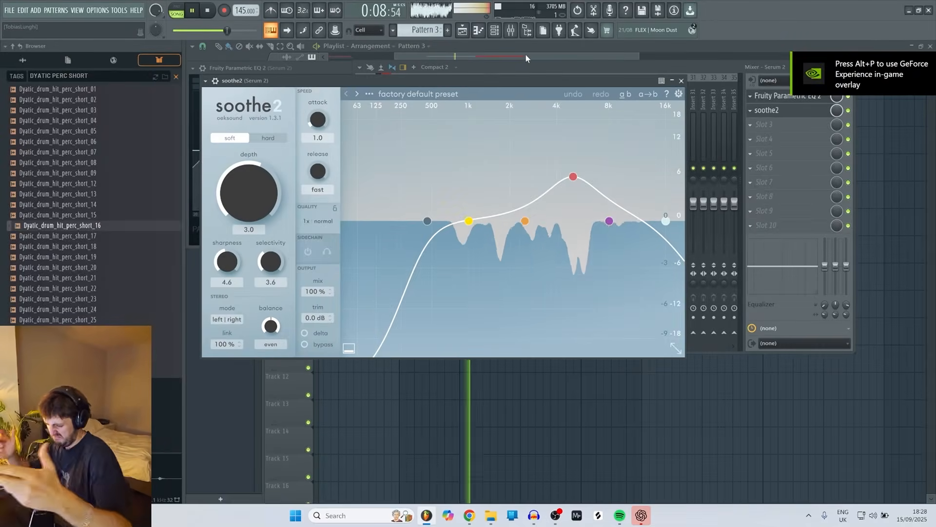
key(space)
Check the master track's level in the mixer while playing the arrangement.
click(548, 69)
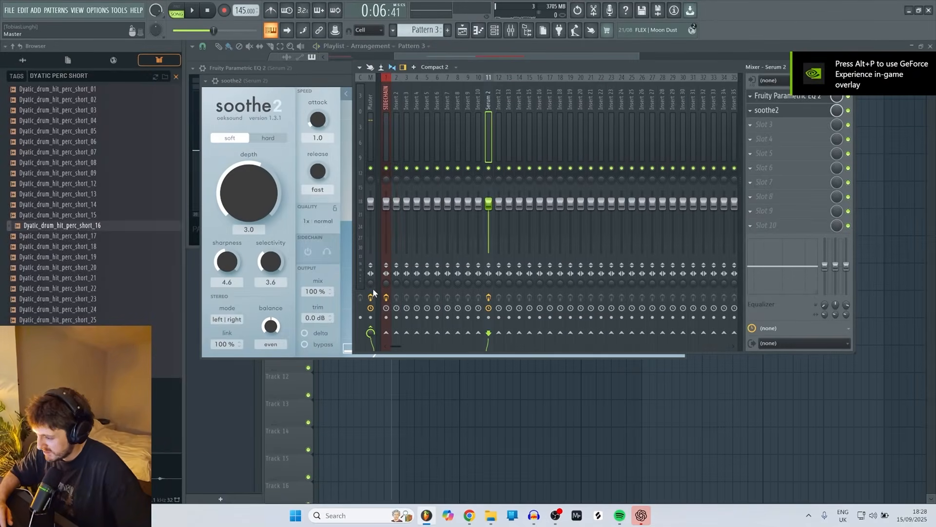
click(372, 288)
key(space)
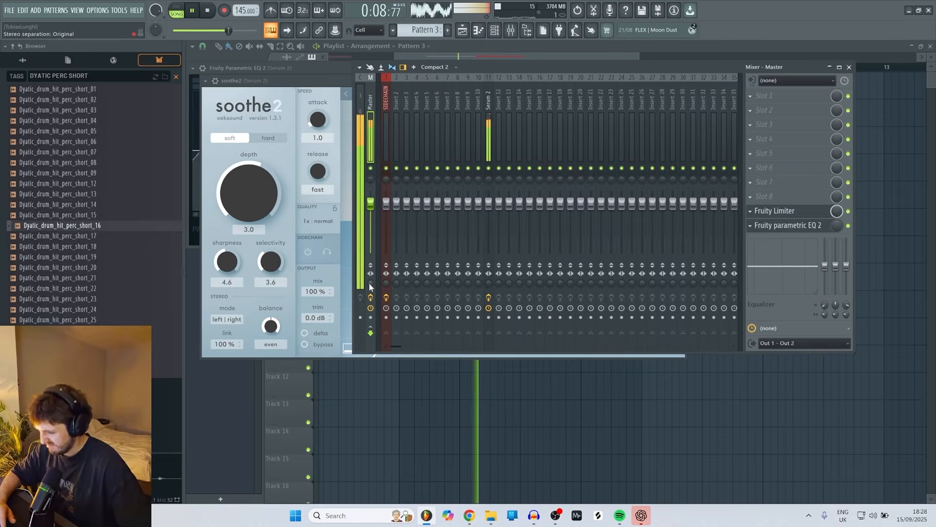
key(space)
key(F12)
Load a kick and a clap sample from Dyatic Drum Crate Vol.1 and create Pattern 4 with them on steps 1 and 9.
click(176, 77)
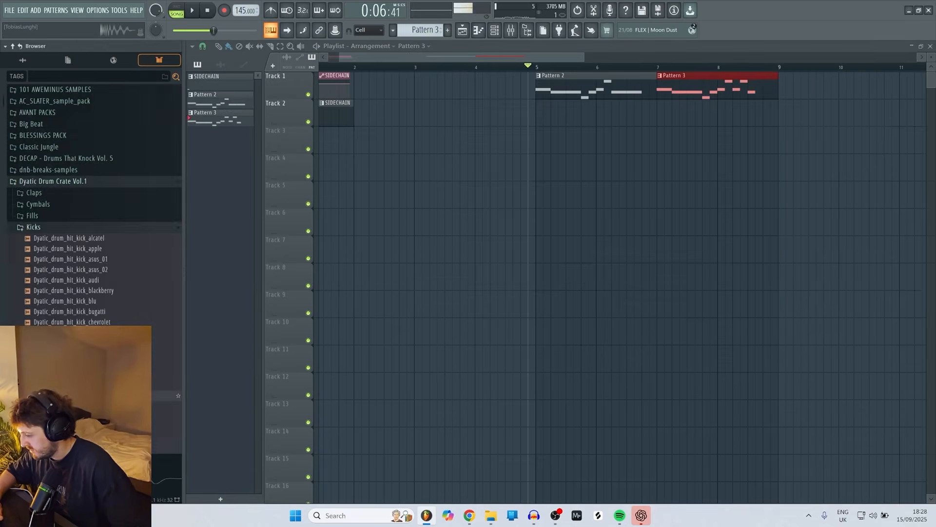
key(F4)
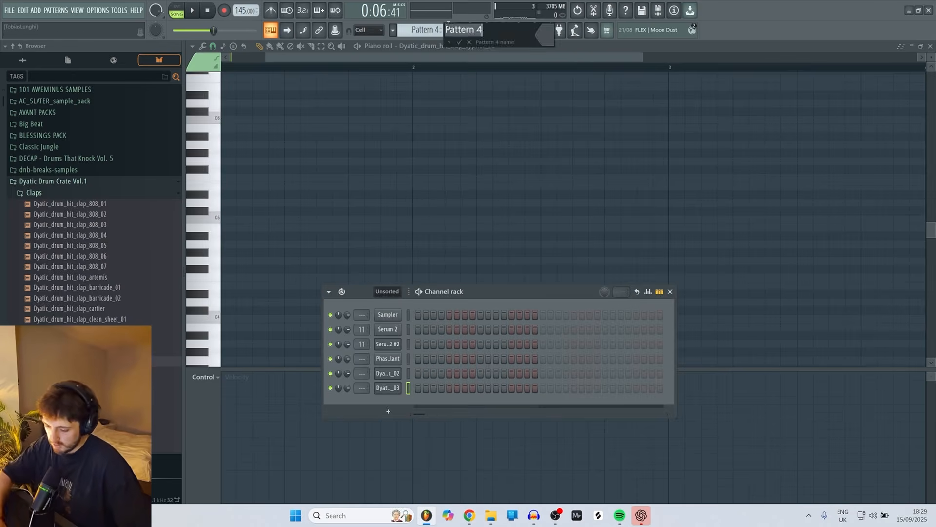
key(Return)
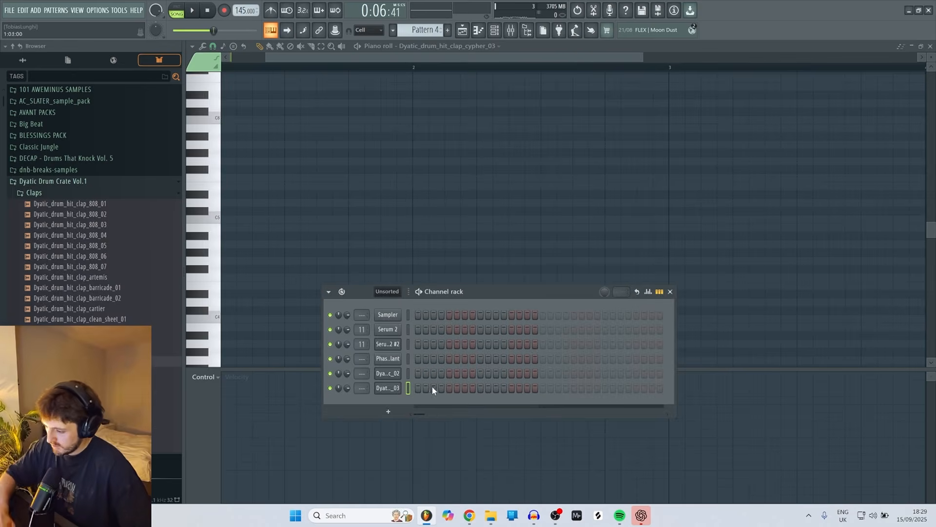
Route the kick and clap channels to mixer tracks 3 and 4, and add SIDECHAIN triggers on steps 1 and 9 of Pattern 4.
click(512, 37)
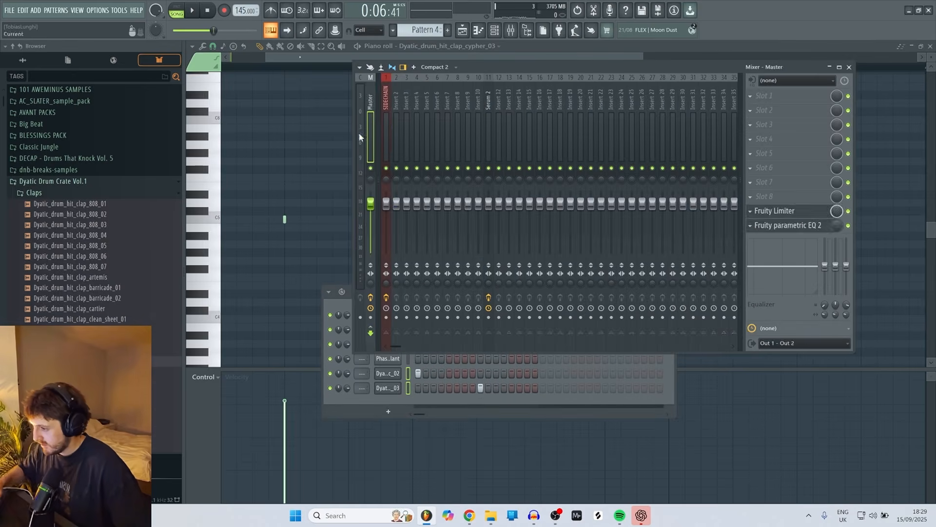
click(408, 110)
key(ctrl+l)
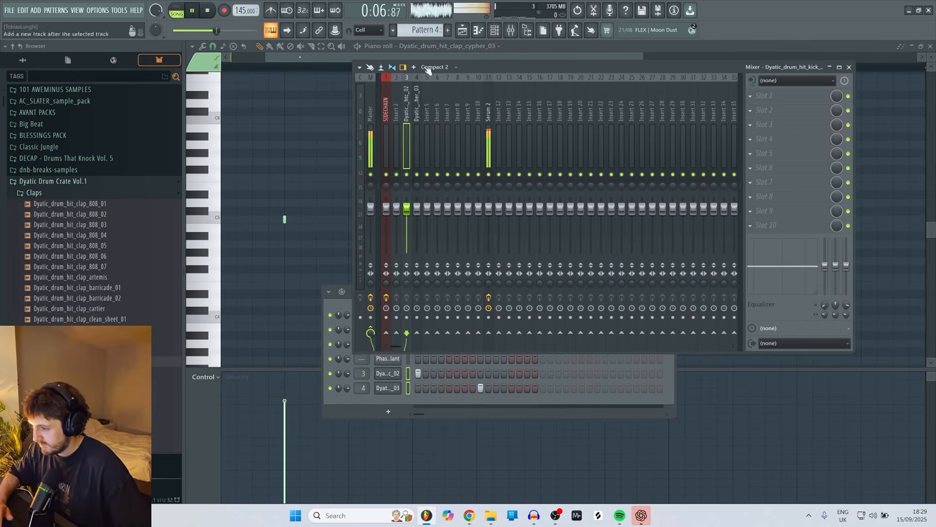
click(511, 30)
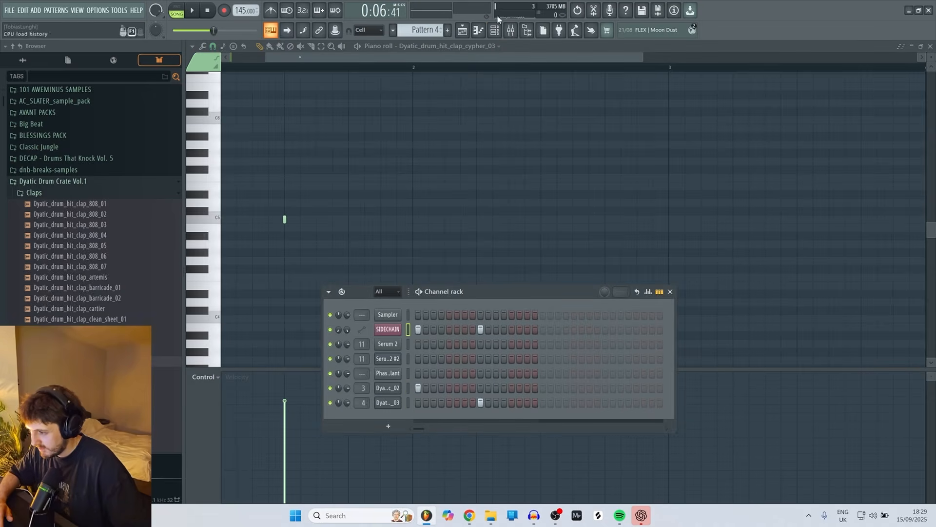
Place four consecutive Pattern 4 clips on Track 2 of the playlist, covering bars 5 to 8, during playback.
key(F5)
click(547, 110)
key(space)
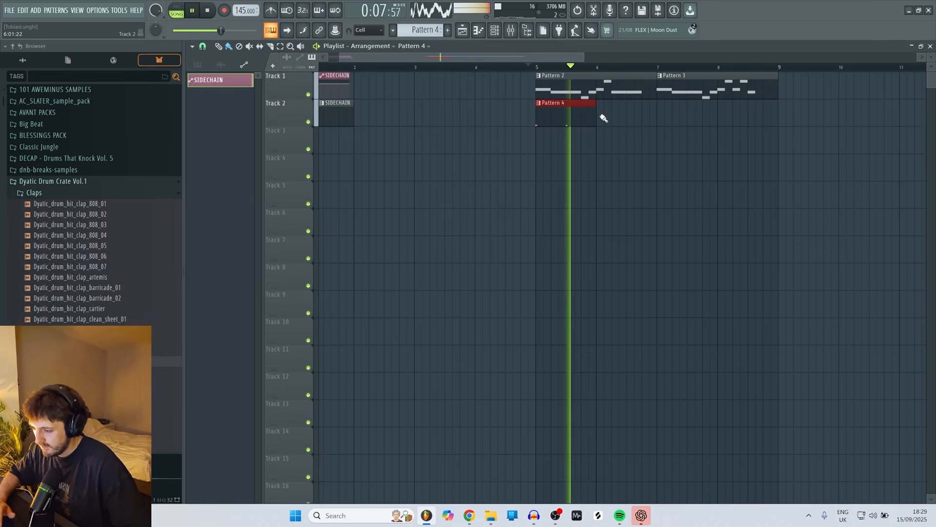
click(634, 121)
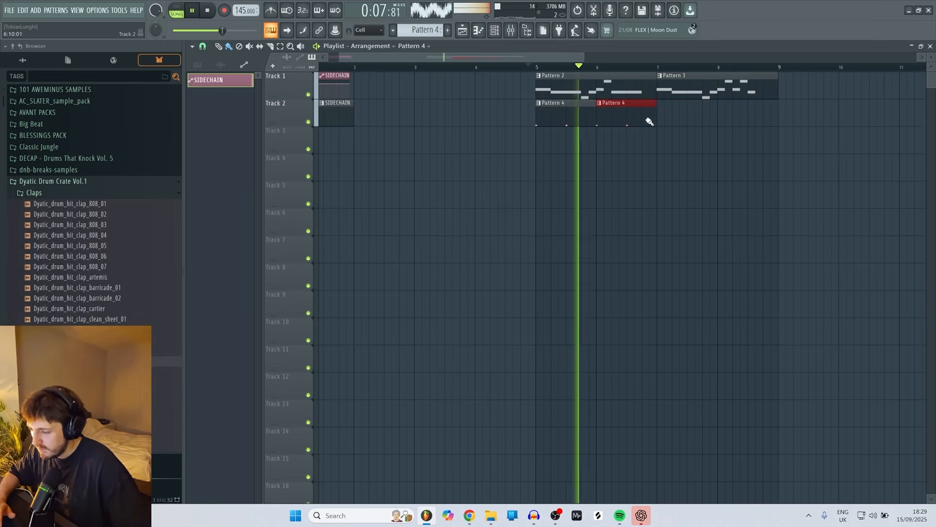
drag(650, 121, 744, 126)
Route the Serum 2 mixer track to the SIDECHAIN track.
click(511, 30)
key(space)
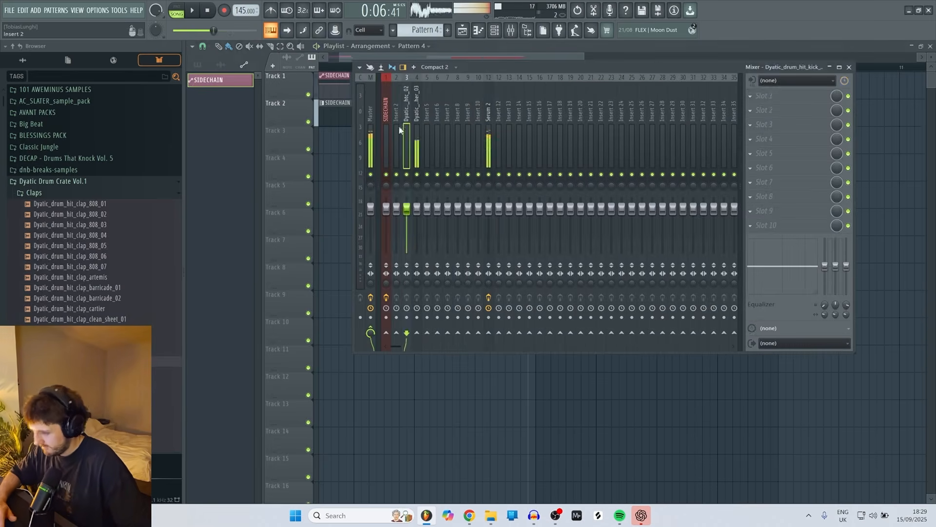
click(492, 114)
right_click(385, 333)
click(430, 311)
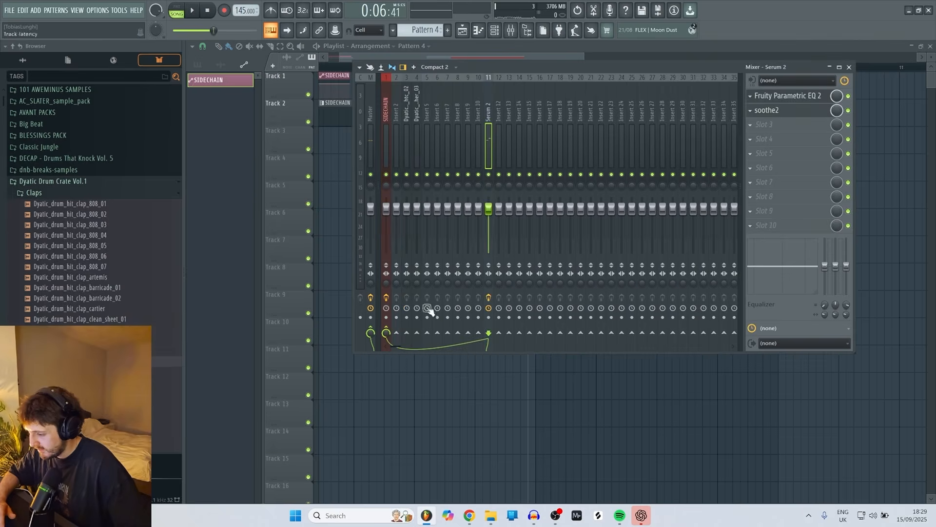
Rename mixer track Insert 2 as KNOCK and load the KNOCK effect on it.
double_click(397, 109)
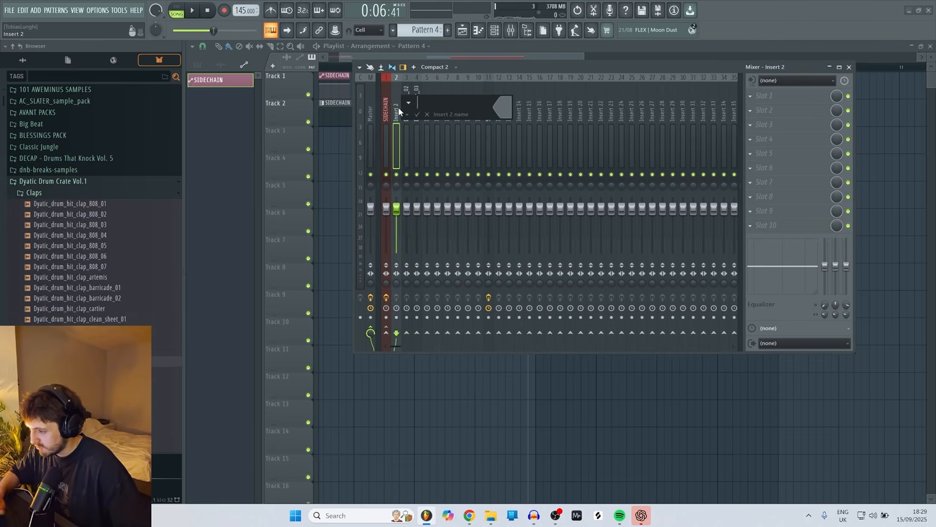
text(KNOCK)
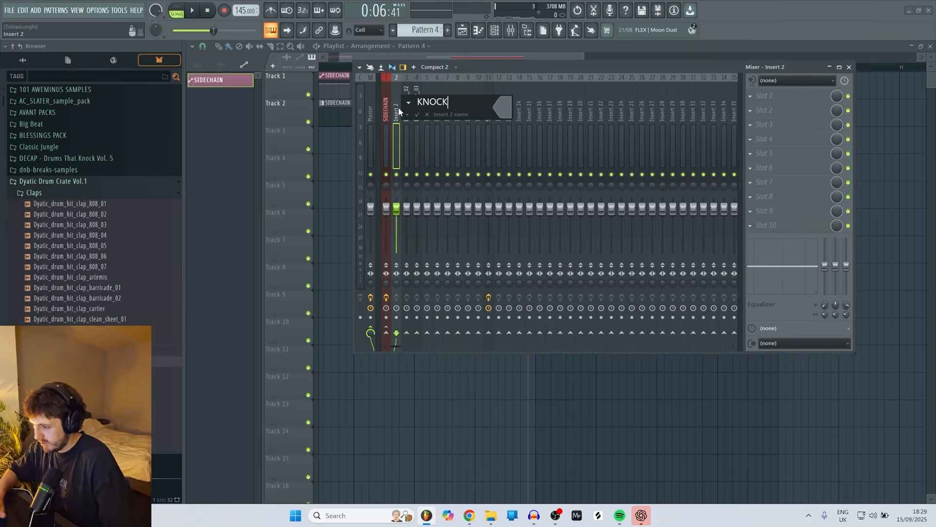
key(Return)
key(F8)
text(KNOC)
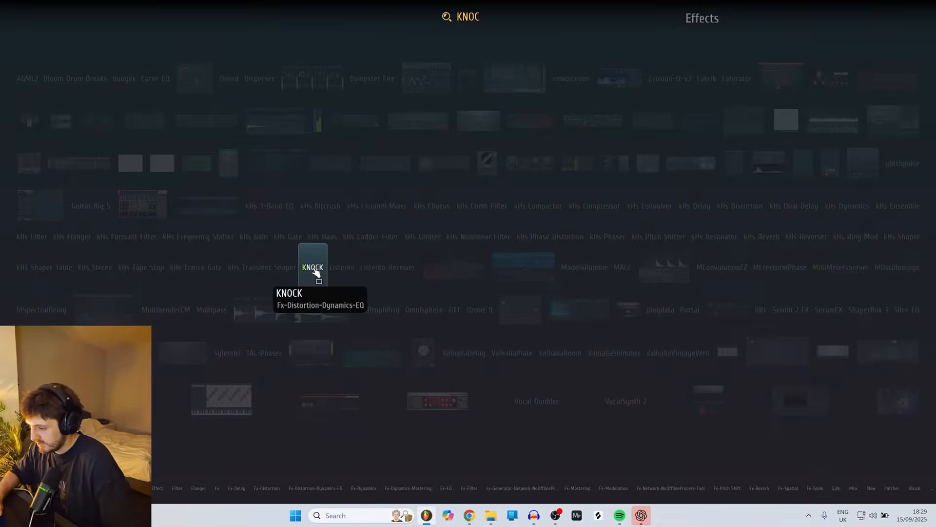
click(314, 269)
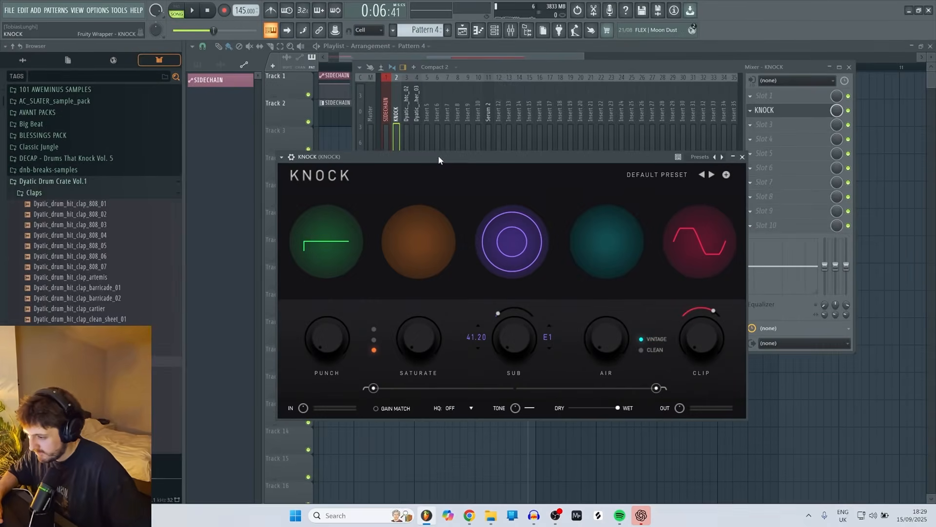
Route the kick and clap mixer tracks to the KNOCK track only.
drag(438, 155, 420, 96)
click(727, 76)
right_click(396, 332)
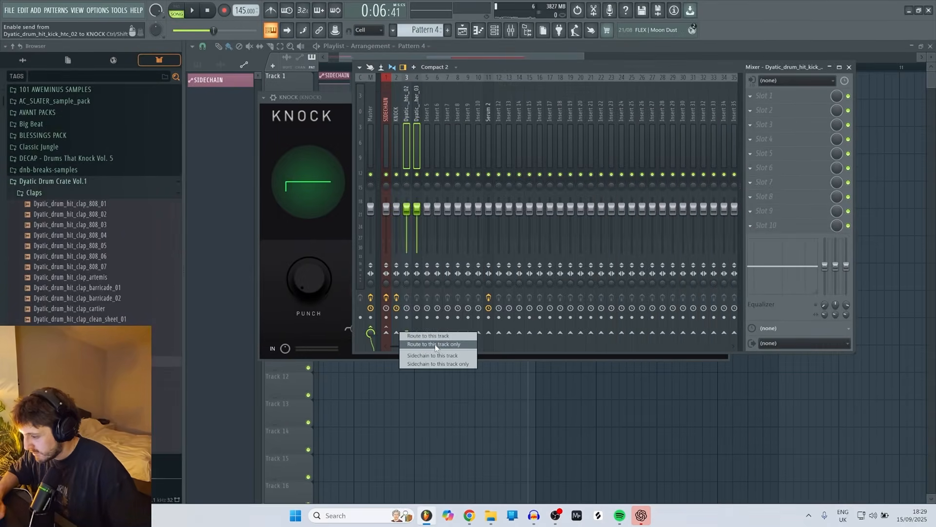
click(436, 344)
Raise the PUNCH amount in the KNOCK effect and play back the arrangement with the drums.
click(396, 119)
click(800, 111)
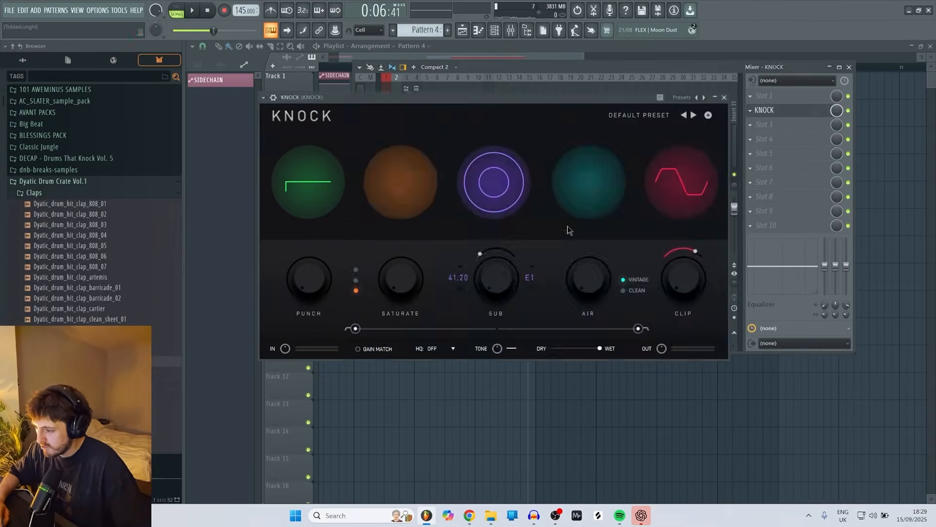
drag(320, 288, 319, 195)
right_click(886, 106)
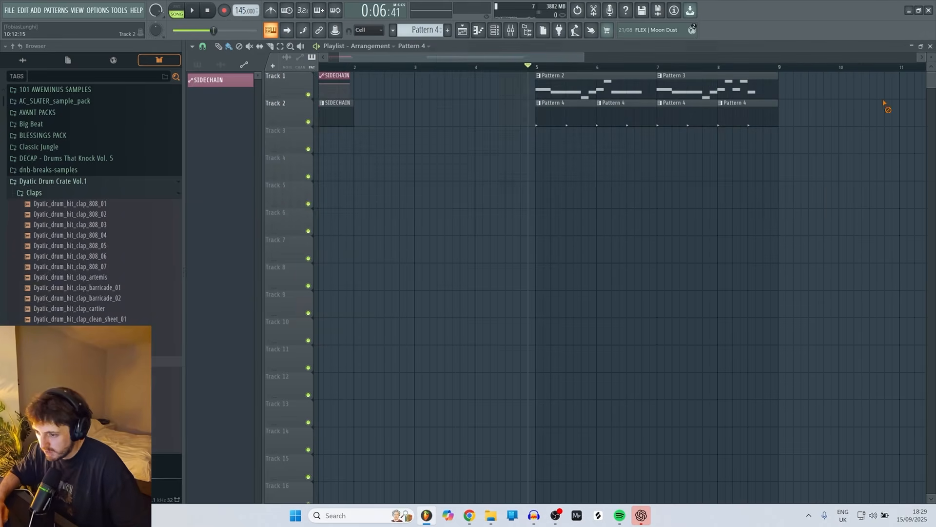
key(space)
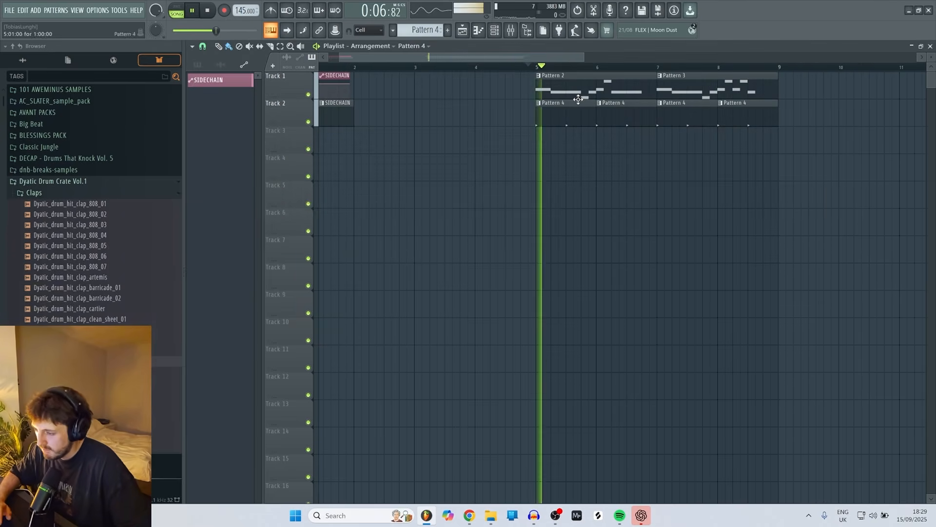
Adjust the volume ramp in the SIDECHAIN automation clip and play back the arrangement.
click(503, 32)
key(space)
click(387, 328)
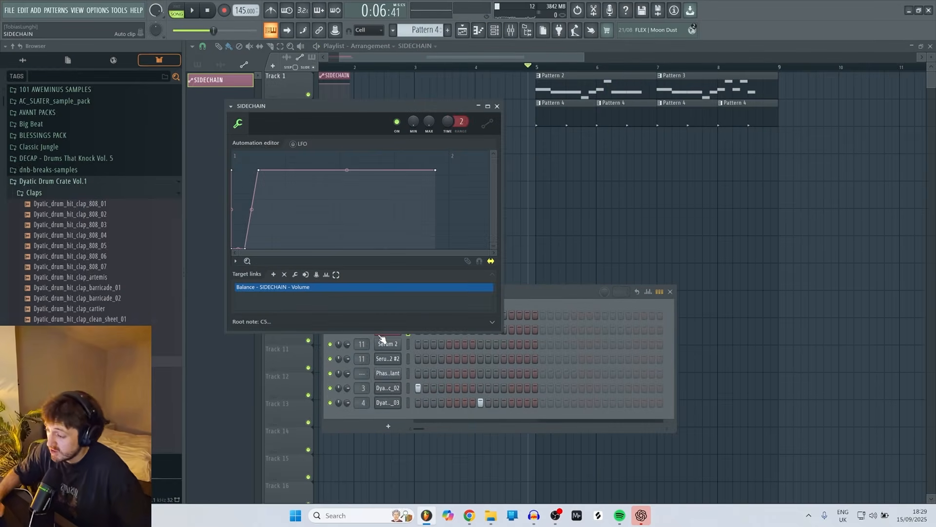
scroll(253, 158, up, 3)
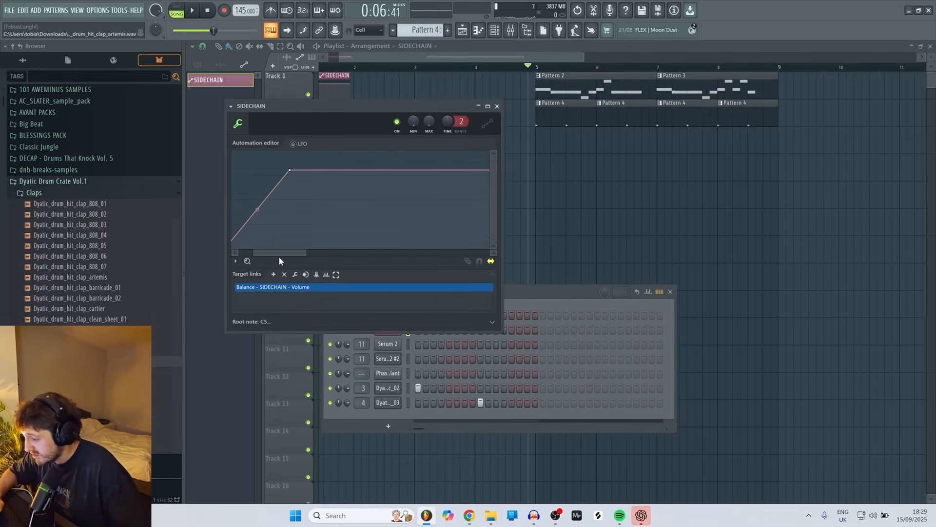
drag(279, 255, 254, 249)
key(space)
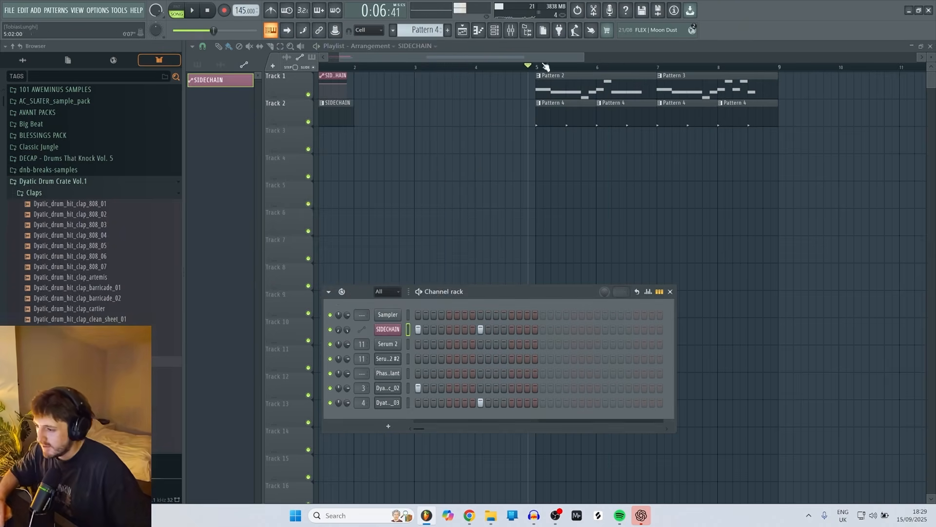
Open Pattern 2's Serum 2 notes and clone the Serum 2 channel.
click(582, 74)
double_click(582, 75)
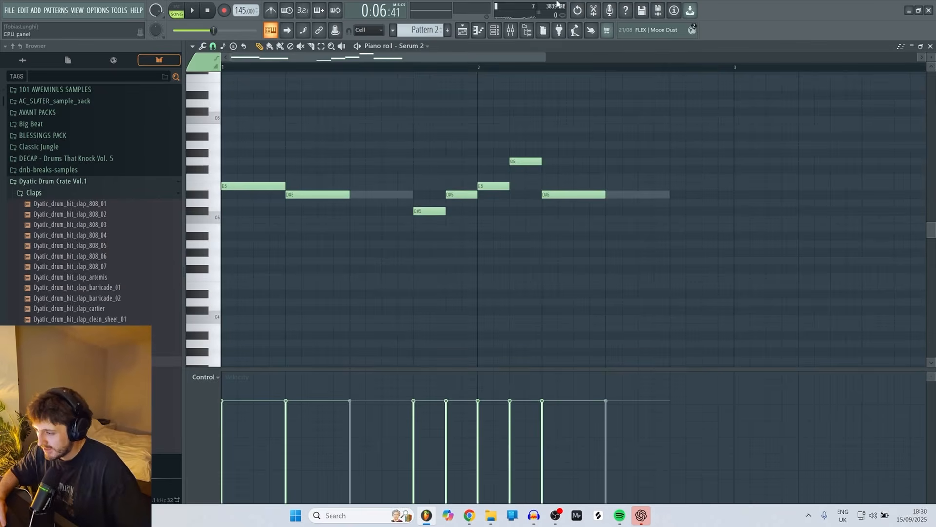
click(494, 31)
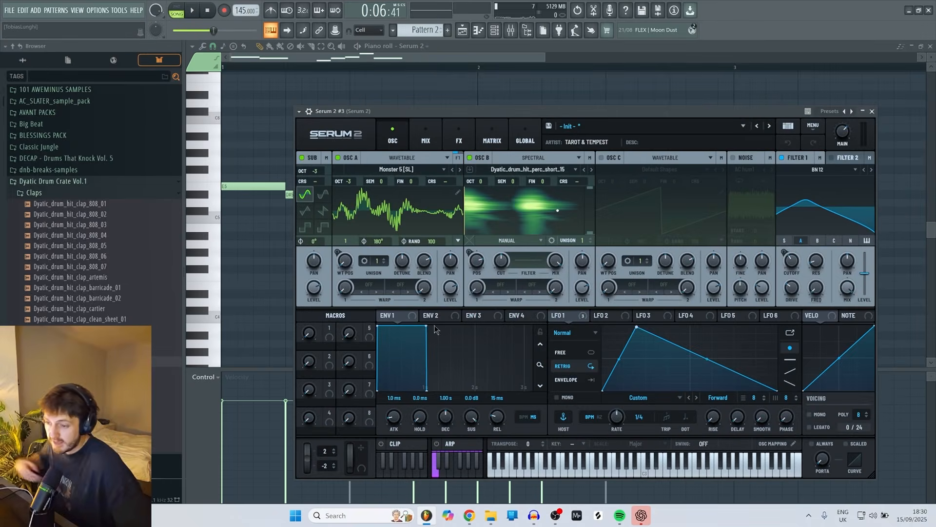
click(871, 111)
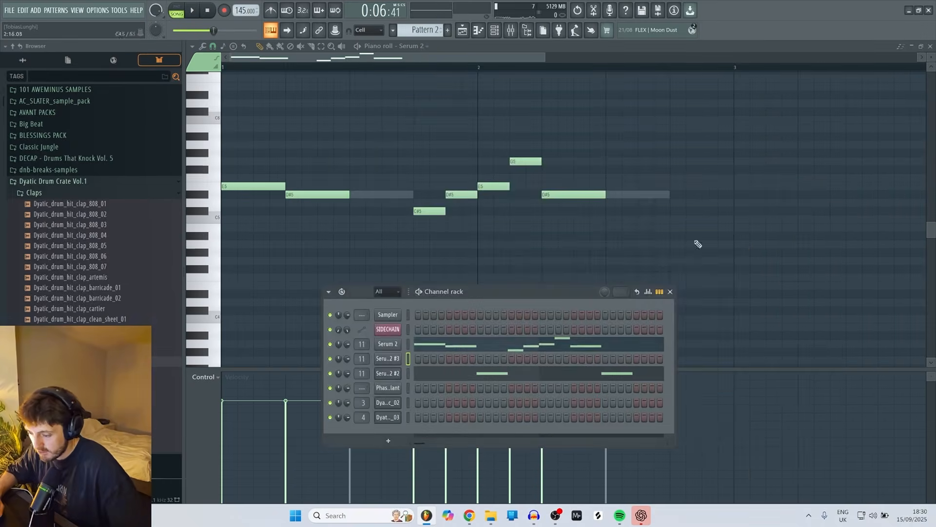
Delete the two short notes just before bar 2 from Serum 2 and place C5 and D5 there in Serum 2 #3.
click(526, 343)
right_click(430, 211)
right_click(461, 195)
click(494, 30)
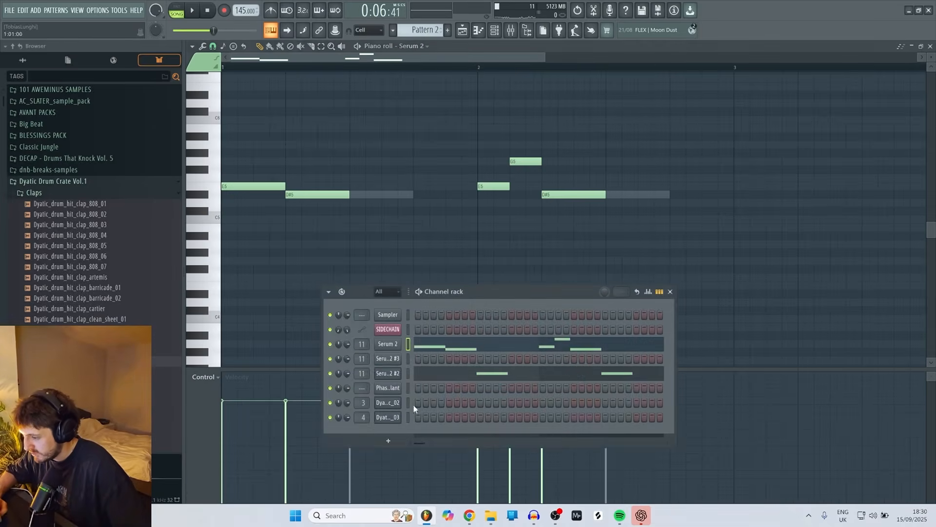
right_click(379, 360)
click(431, 361)
click(429, 219)
click(461, 203)
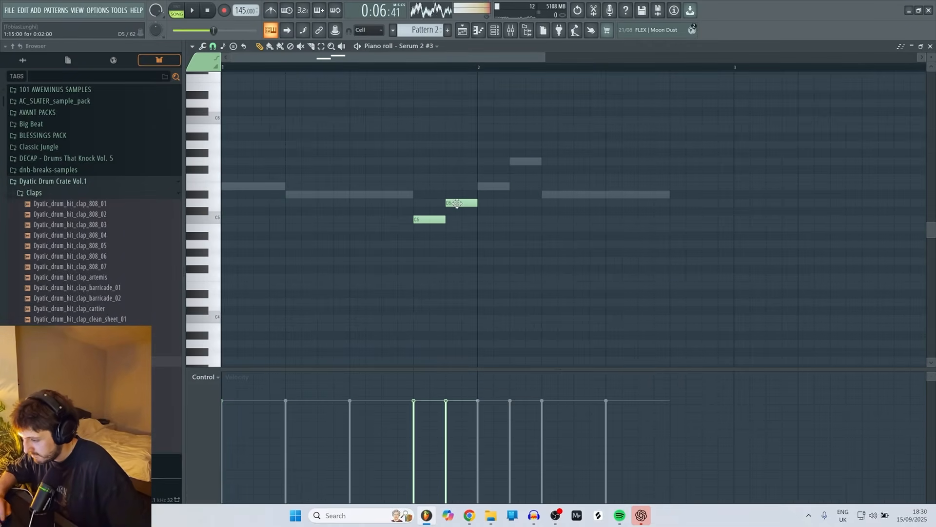
key(space)
Adjust Filter 1's FREQ in Serum 2 #3 and modulate it with LFO 1 while playing the pattern.
key(F6)
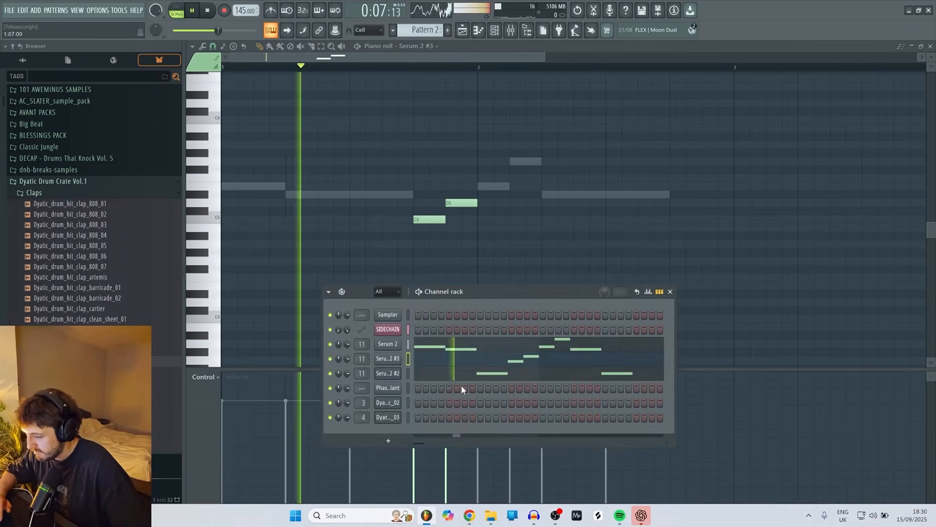
click(388, 358)
key(space)
drag(819, 289, 824, 255)
key(space)
drag(559, 315, 818, 270)
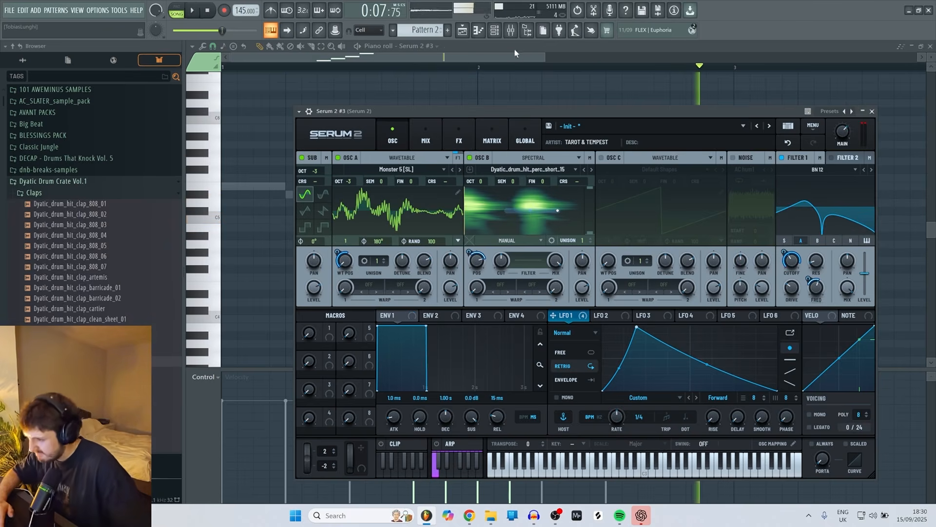
Check the bass spectrum in Fruity Parametric EQ 2 on the Serum 2 mixer track during playback.
click(510, 29)
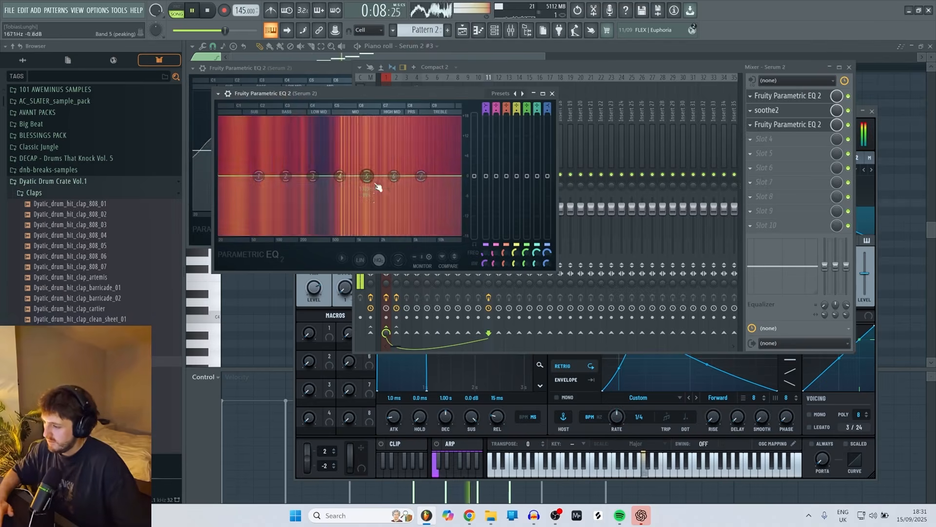
key(space)
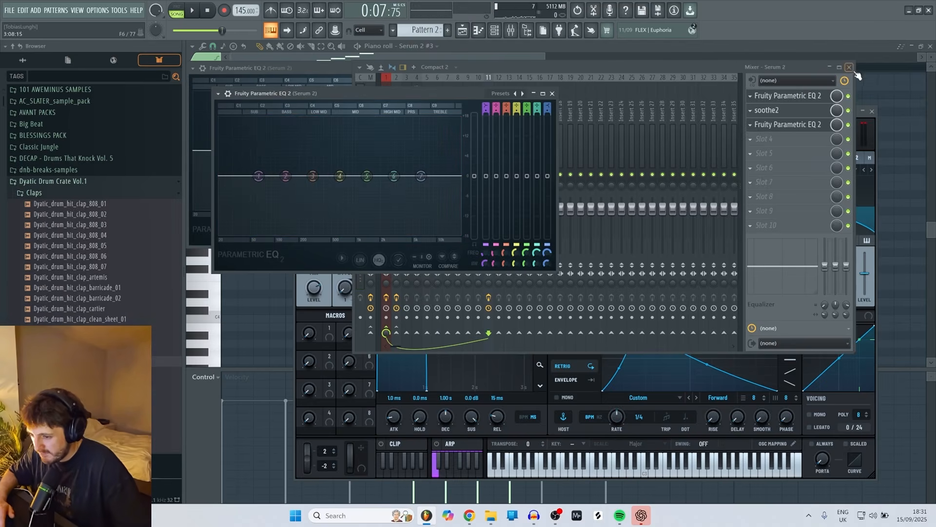
click(849, 66)
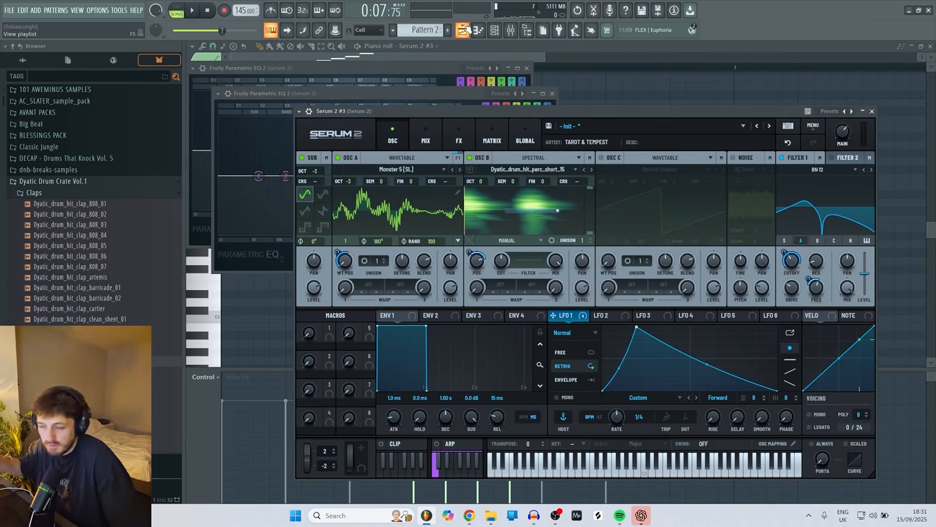
Play back the arrangement from bar 5 and check Pattern 2's notes.
click(462, 30)
click(538, 68)
key(space)
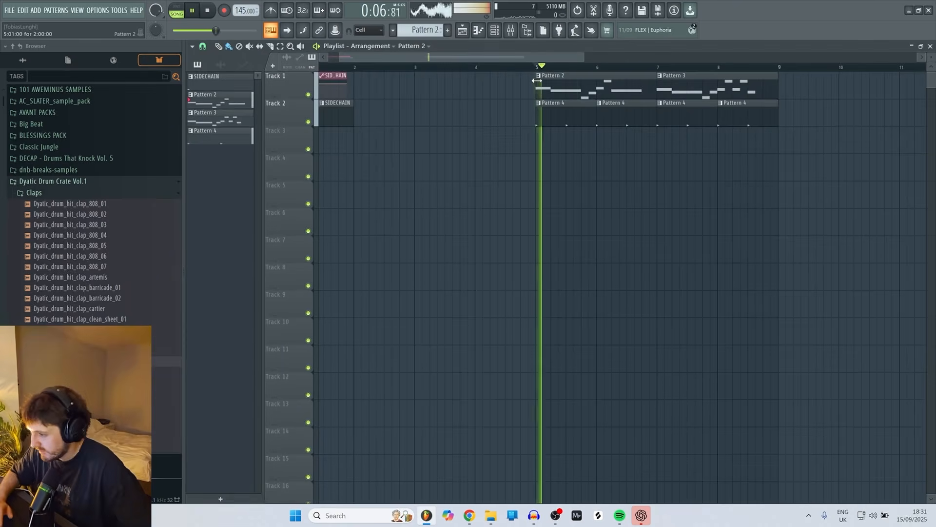
key(space)
double_click(563, 91)
click(463, 31)
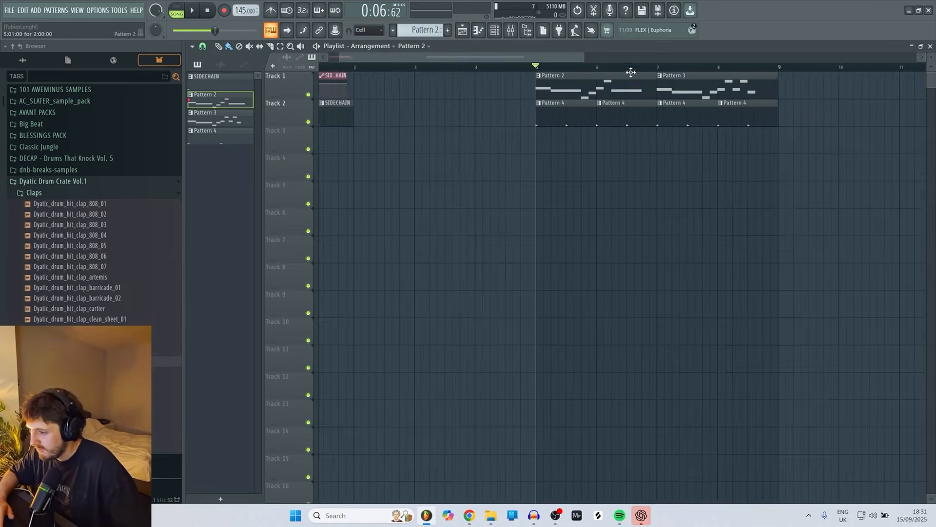
Search the sample browser for SYNTH DIRT and preview the first few SYNTH DIRT samples.
click(103, 78)
text(SYNTH DIRT)
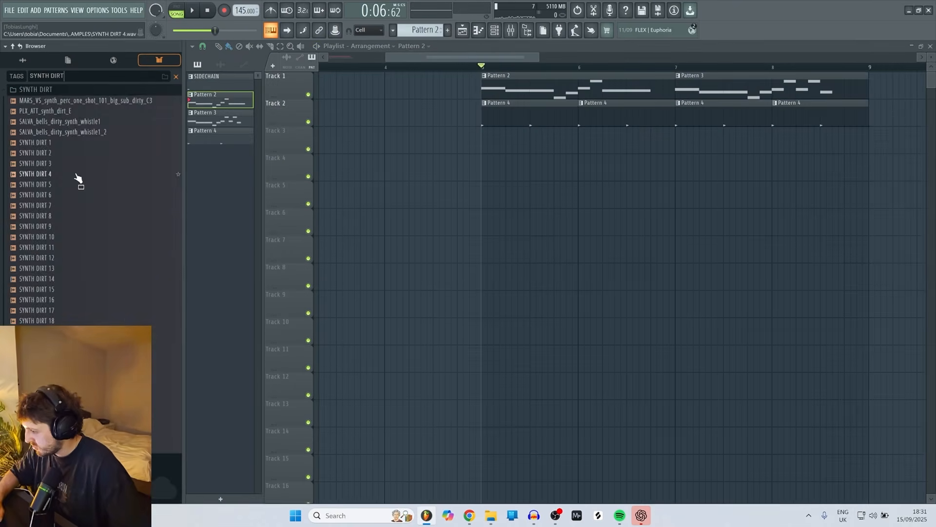
click(78, 175)
click(63, 154)
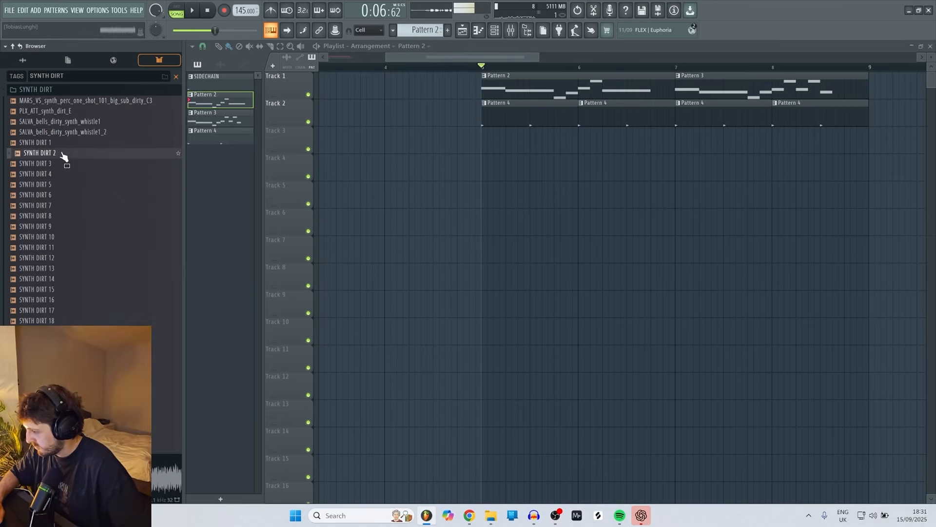
click(59, 146)
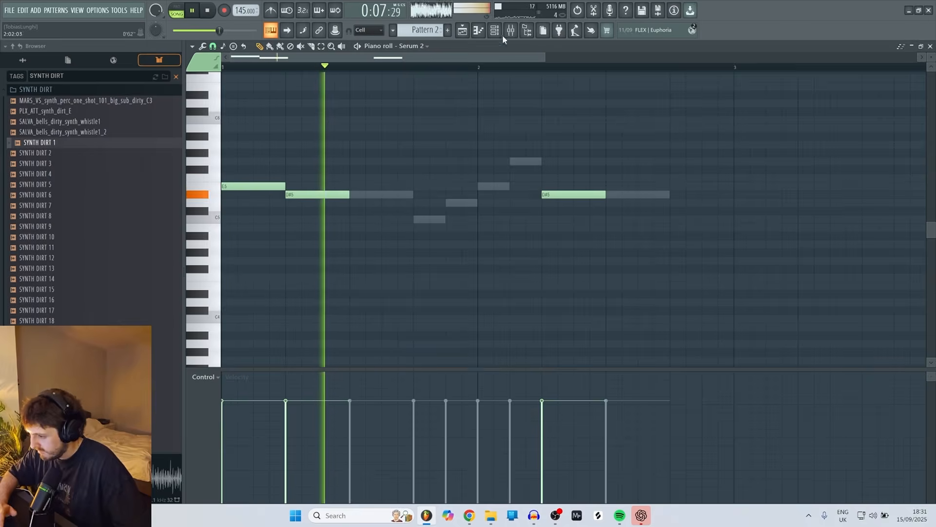
Place two consecutive SYNTH DIRT 1 clips on Track 3 from bar 5 and play them with the arrangement.
key(space)
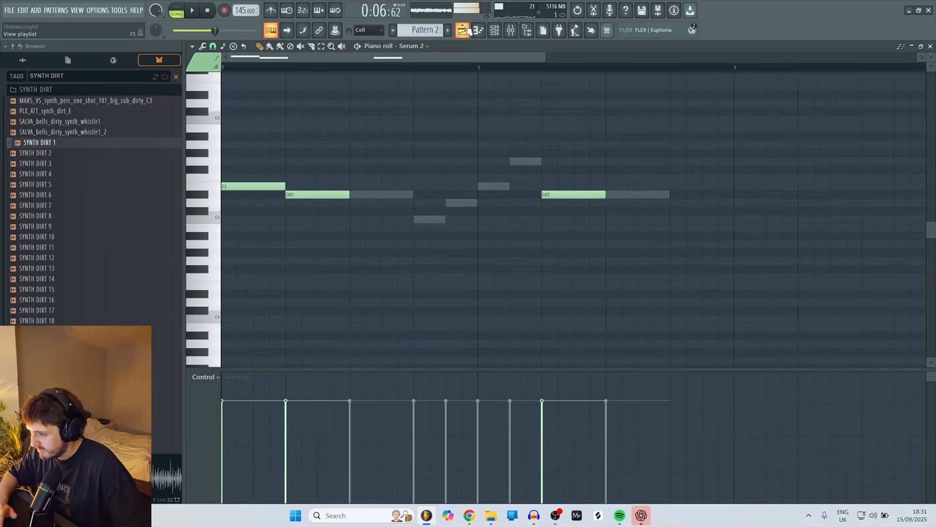
click(463, 30)
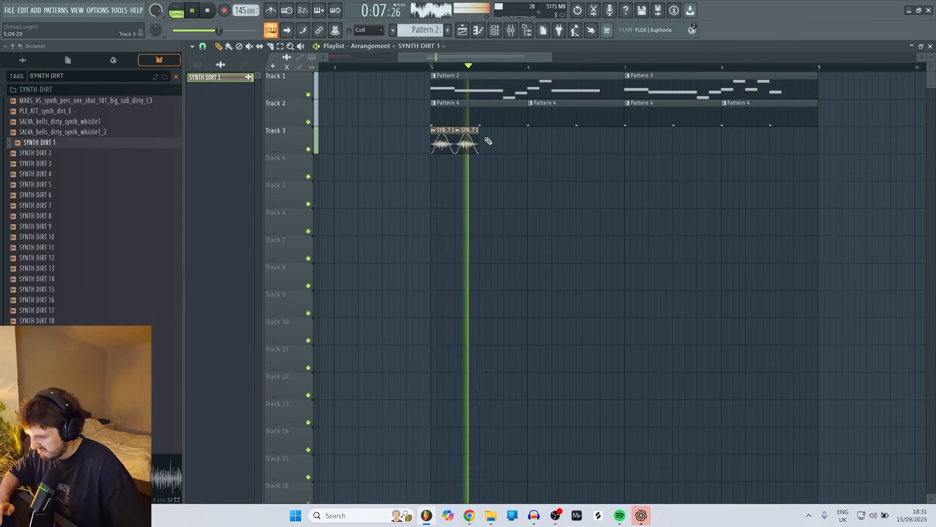
key(space)
key(space)
key(space)
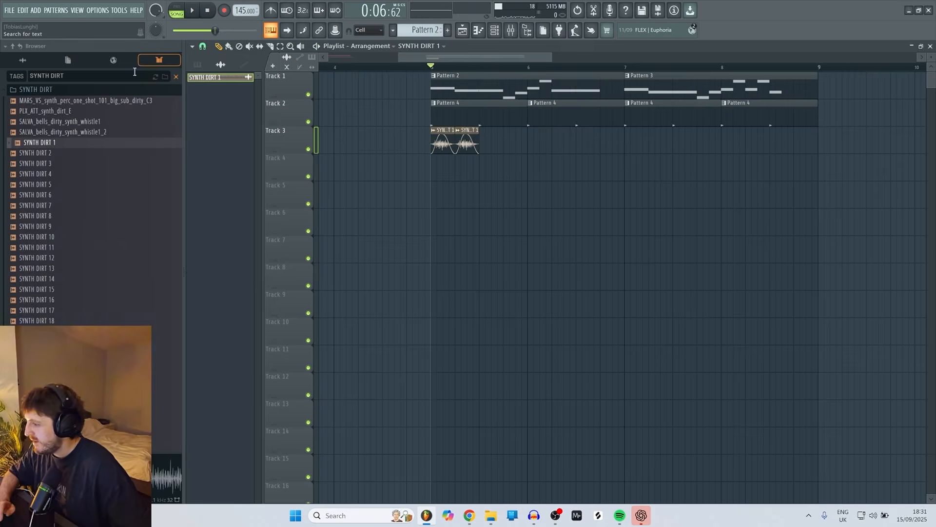
Search the browser for CRASH and audition Avant - Tearout 01 - Crash 15 on Track 4 at bar 5.
click(134, 72)
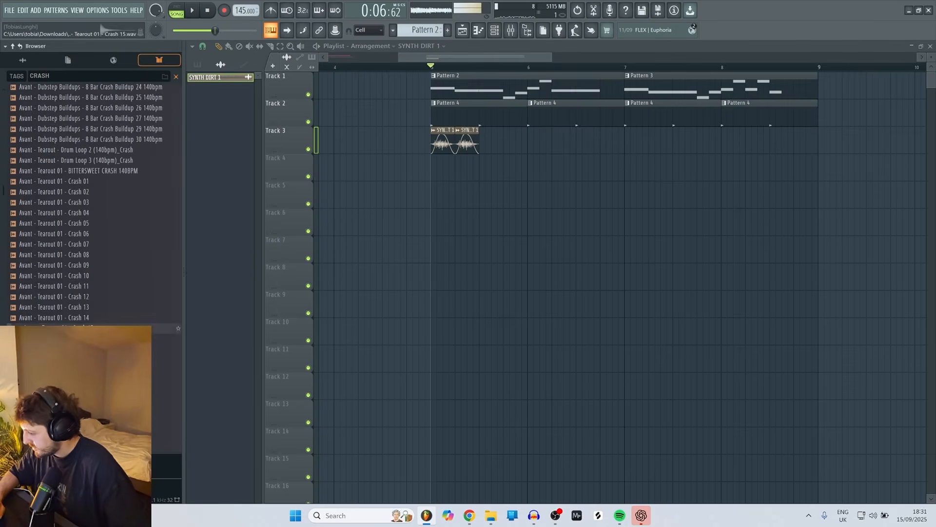
drag(83, 328, 440, 176)
key(space)
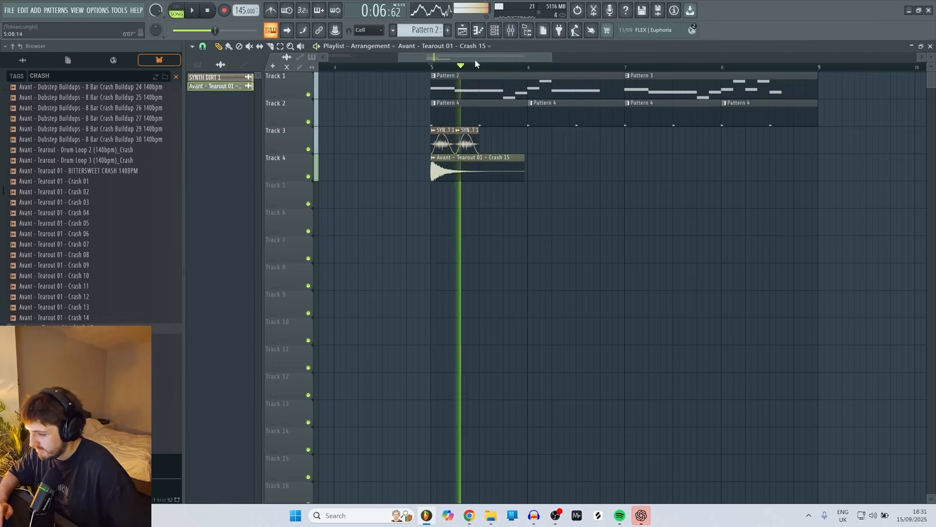
key(space)
Remove the crash clip from Track 4 and create a new Pattern 5.
right_click(497, 169)
click(495, 30)
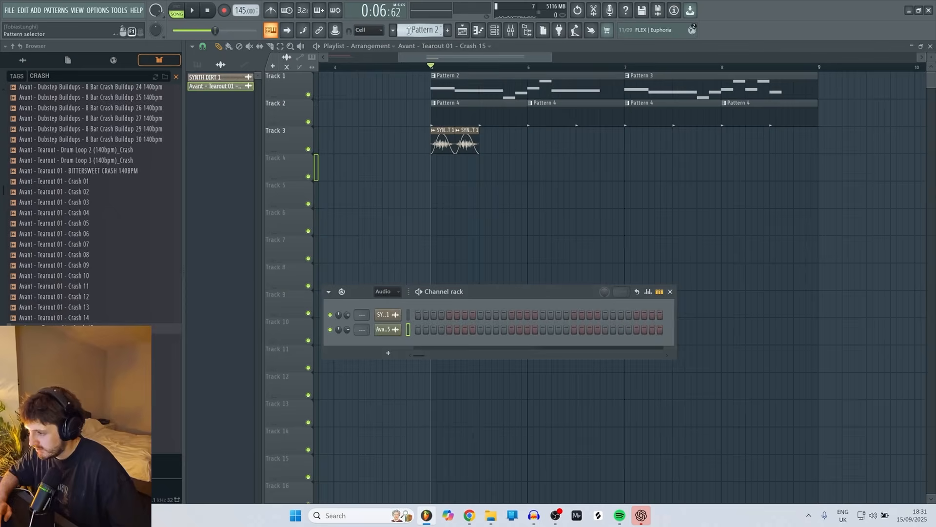
click(448, 30)
key(Return)
Fill every 8 steps of the Crash 15 channel in Pattern 5.
right_click(386, 331)
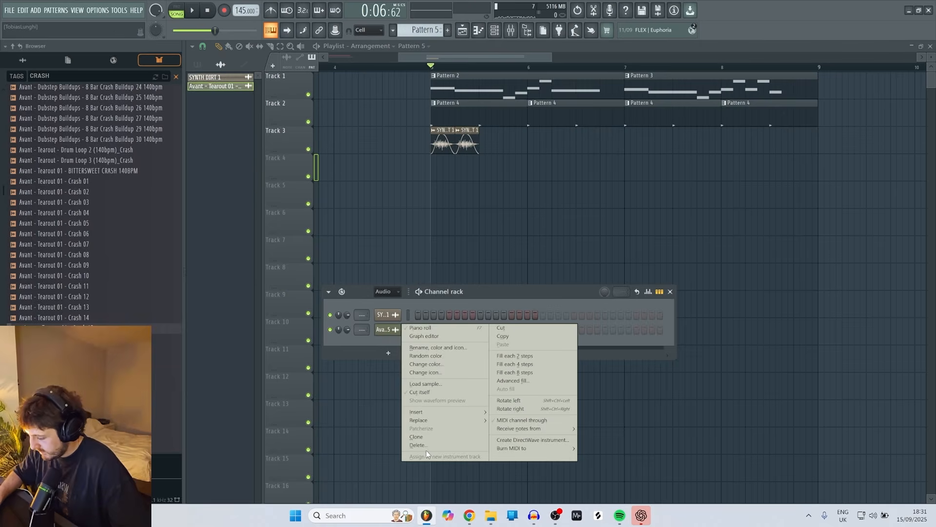
click(517, 360)
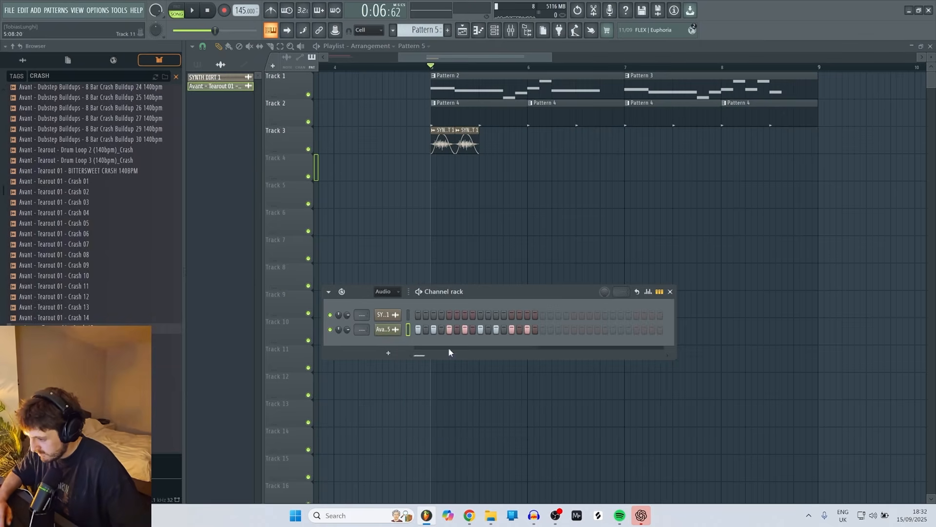
right_click(390, 330)
click(530, 374)
key(F6)
Place four consecutive Pattern 5 clips on Track 4 from bar 5 while playing the arrangement.
click(439, 169)
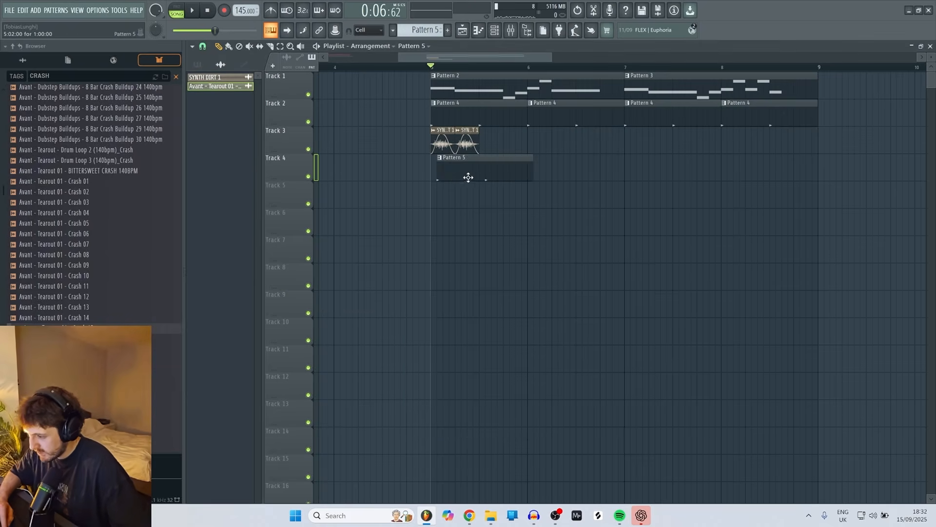
drag(468, 177, 462, 178)
key(space)
click(531, 172)
click(628, 177)
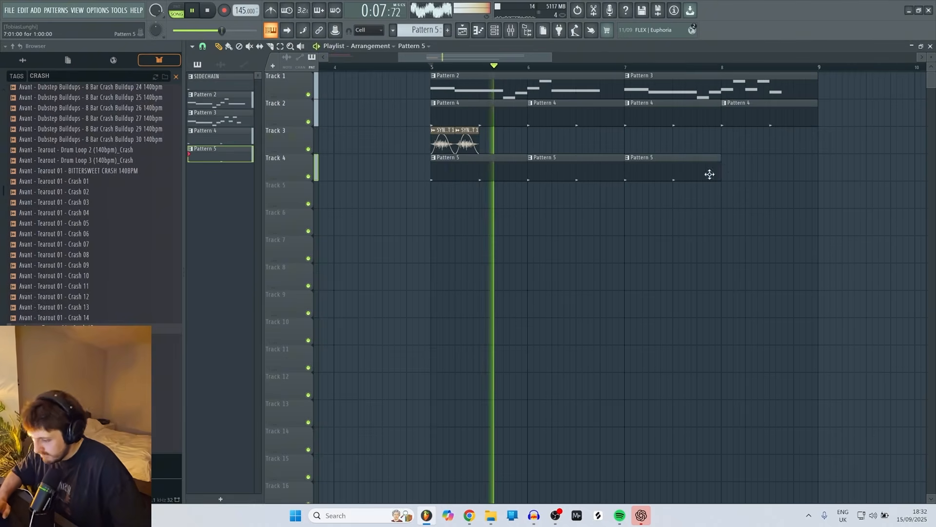
click(729, 170)
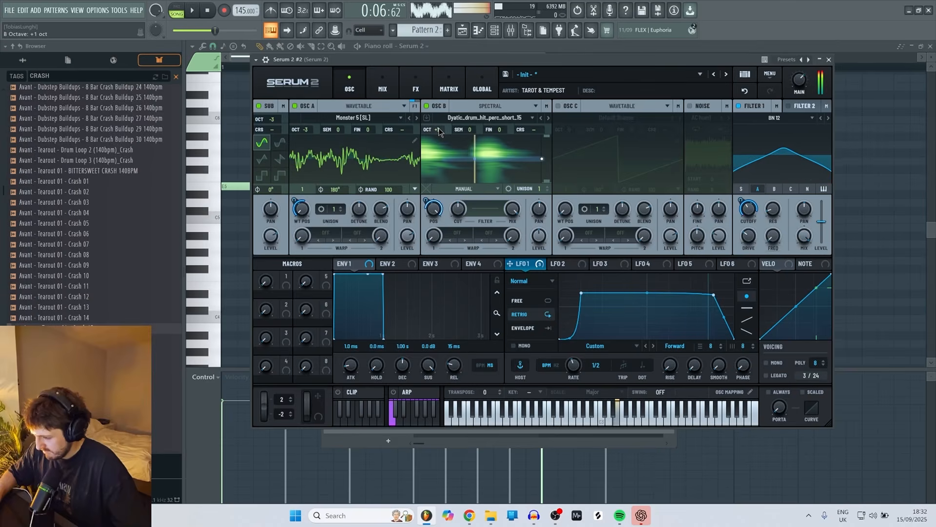
Set oscillator B's octave to -1 in Serum 2 #2 and open its spectral filter for editing.
scroll(439, 131, down, 2)
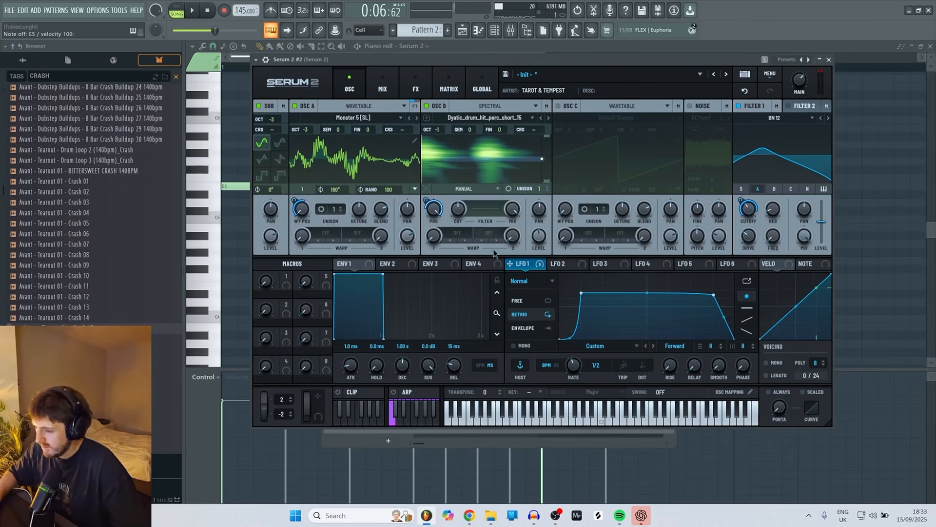
right_click(493, 212)
click(486, 208)
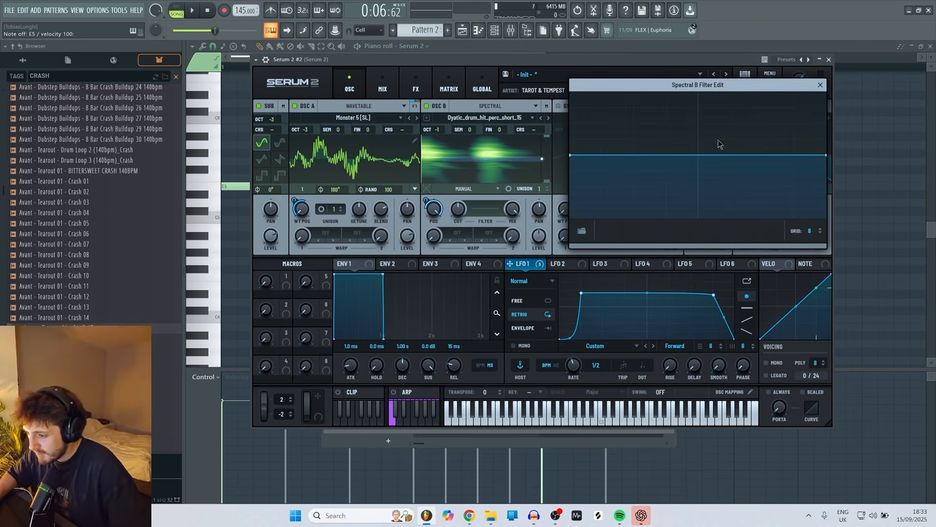
Draw a tall narrow peak near the middle of oscillator B's spectral filter and adjust the filter's CUT.
drag(718, 86, 563, 189)
double_click(518, 257)
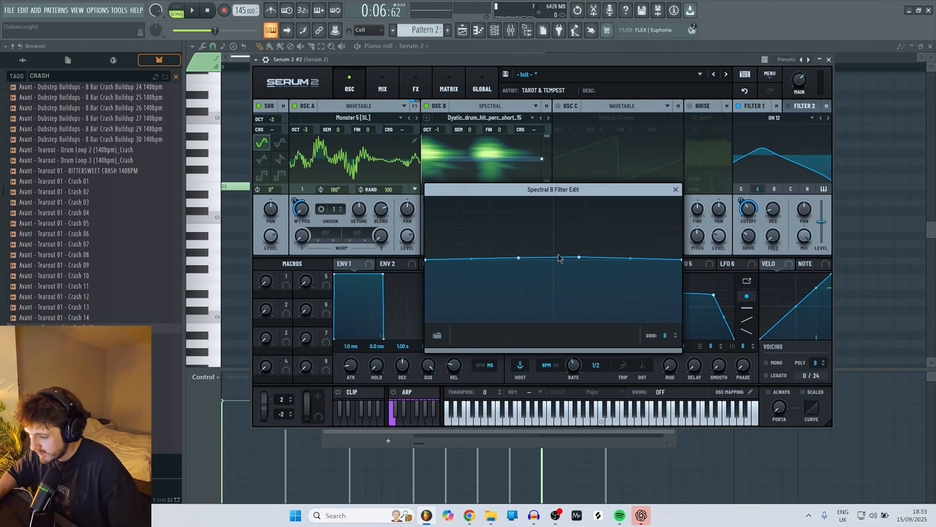
drag(559, 258, 547, 197)
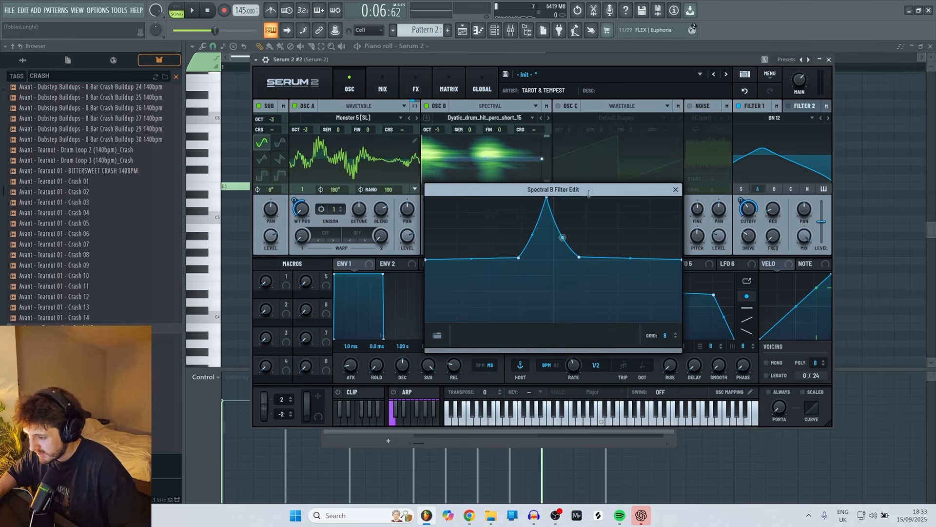
click(674, 190)
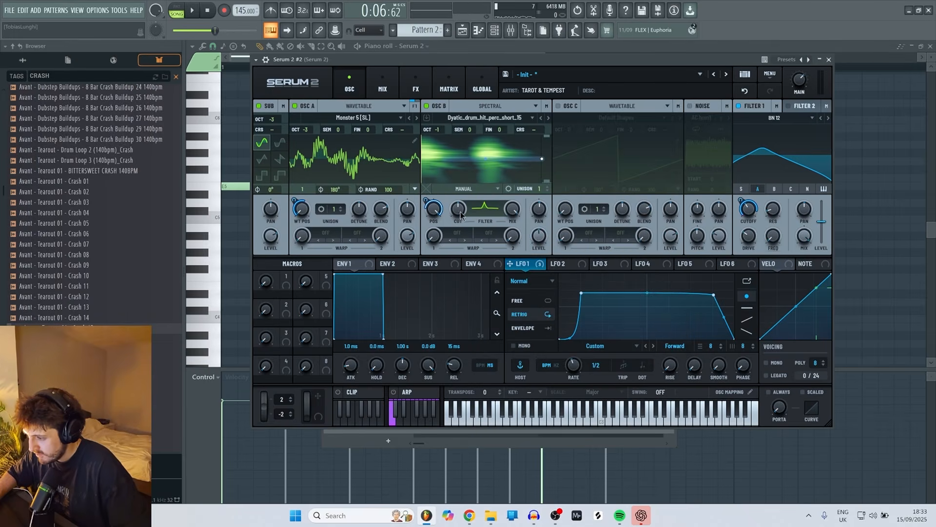
mouse_move(461, 214)
mouse_down()
mouse_move(476, 190)
mouse_move(477, 214)
mouse_up()
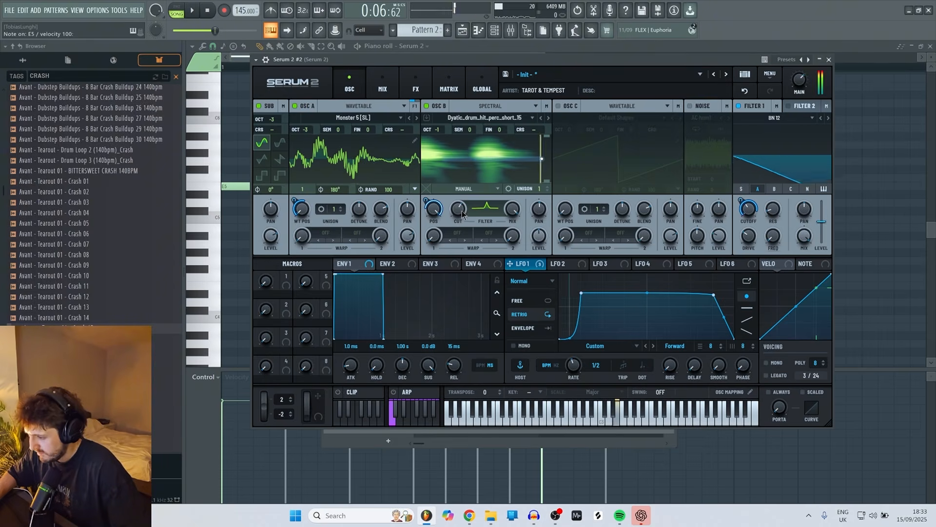
Set oscillator B's octave to 0 and fine tuning to -8, and readjust its spectral filter's CUT.
drag(442, 133, 444, 127)
mouse_move(461, 214)
mouse_down()
mouse_move(462, 223)
mouse_move(470, 218)
mouse_up()
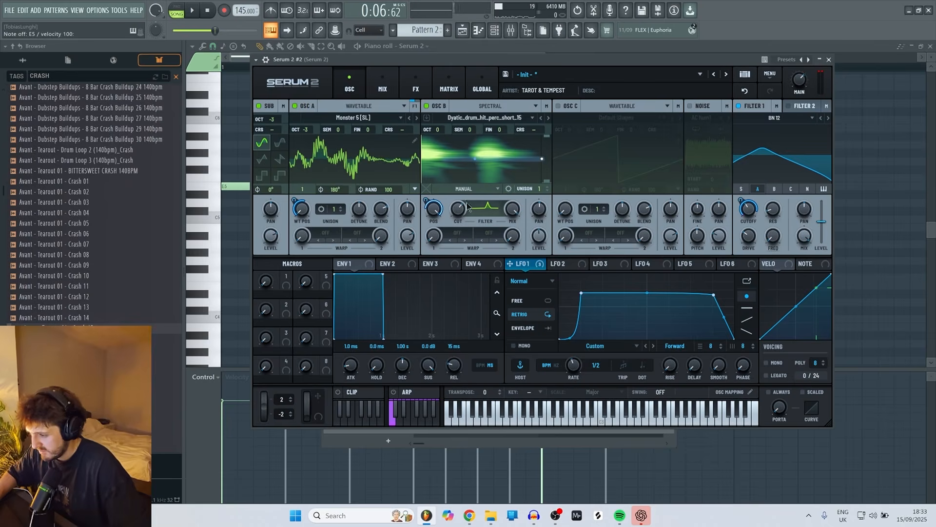
drag(510, 127, 510, 133)
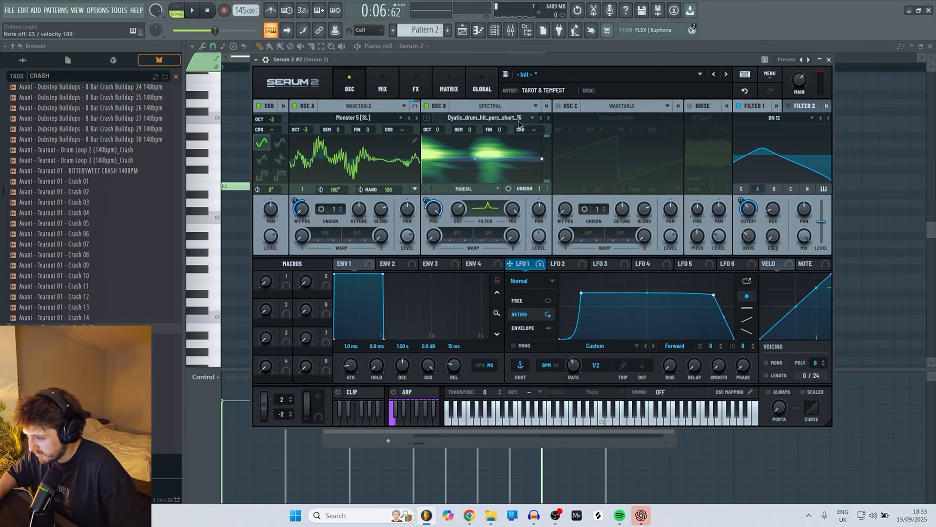
Browse oscillator B's spectral samples to Dyatic_drum_hit_perc_short_07, adjusting the filter's CUT along the way.
scroll(503, 119, up, 3)
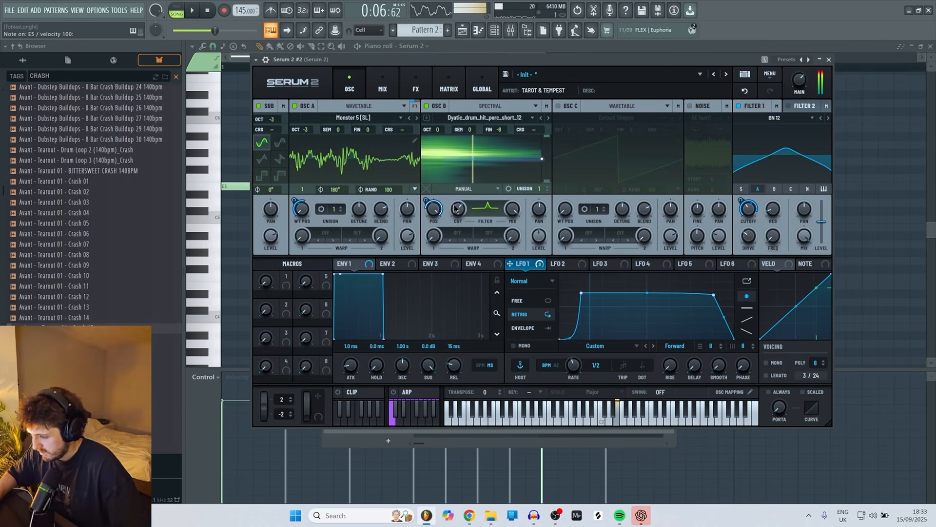
drag(459, 213, 459, 207)
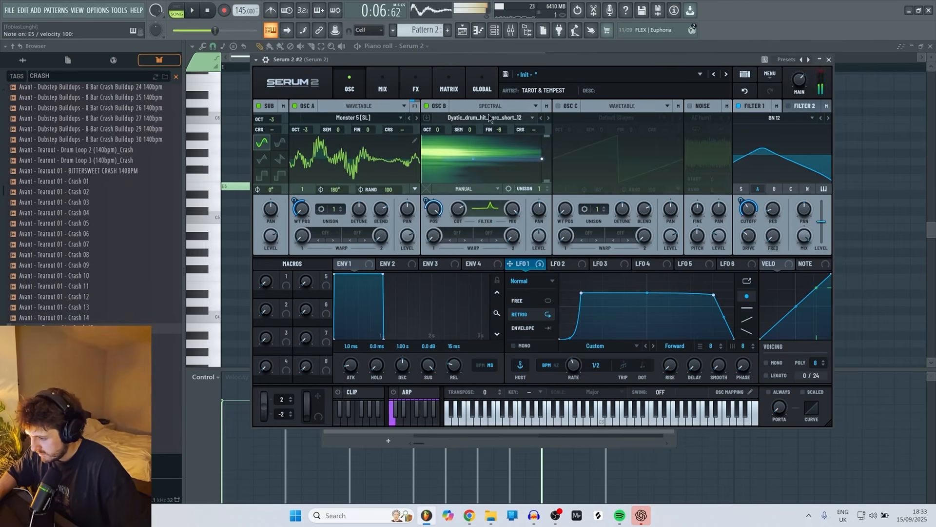
scroll(488, 118, up, 4)
scroll(443, 133, up, 1)
scroll(519, 118, up, 1)
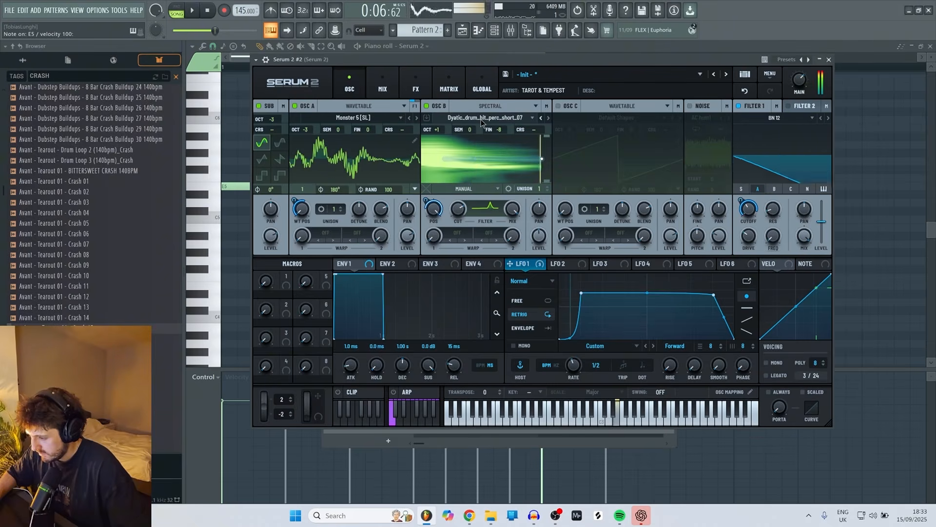
Set oscillator B's octave to +2, fine-tune its filter's CUT and raise the low frequency limit to about mid-spectrum.
scroll(441, 131, up, 1)
drag(460, 213, 460, 215)
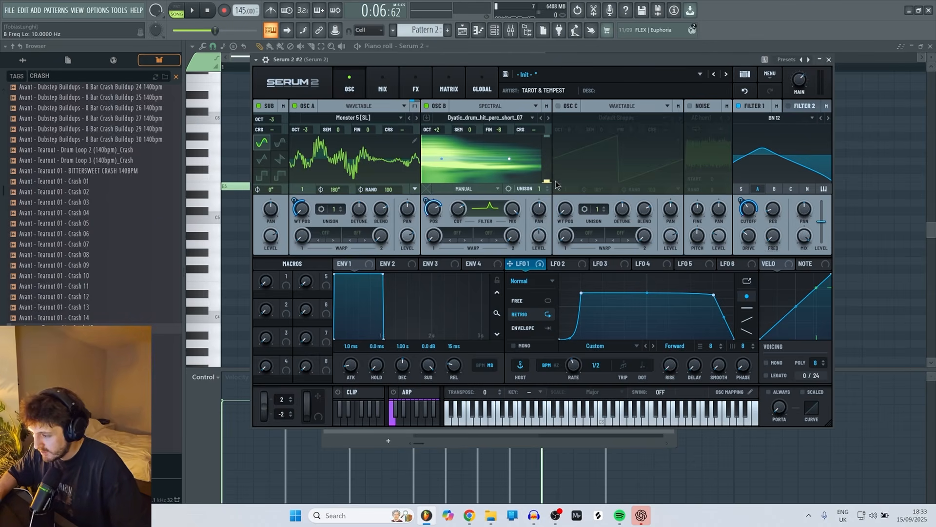
drag(555, 182, 561, 163)
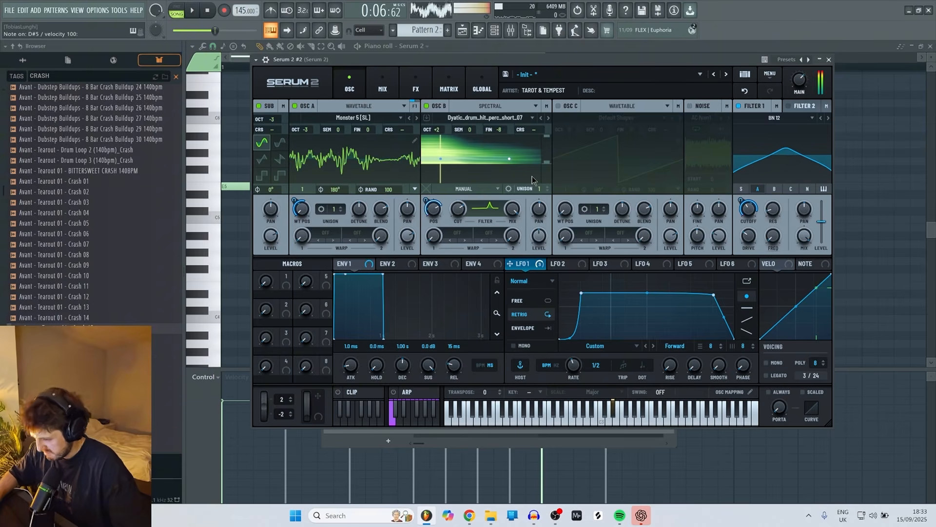
Play back the arrangement around bars 5 and 6 to check the layered patterns and the downlifter.
key(space)
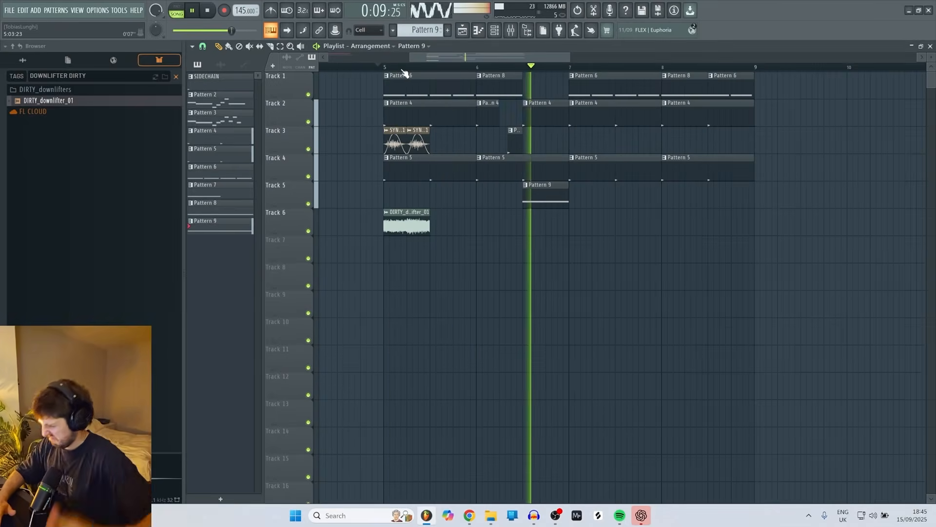
key(space)
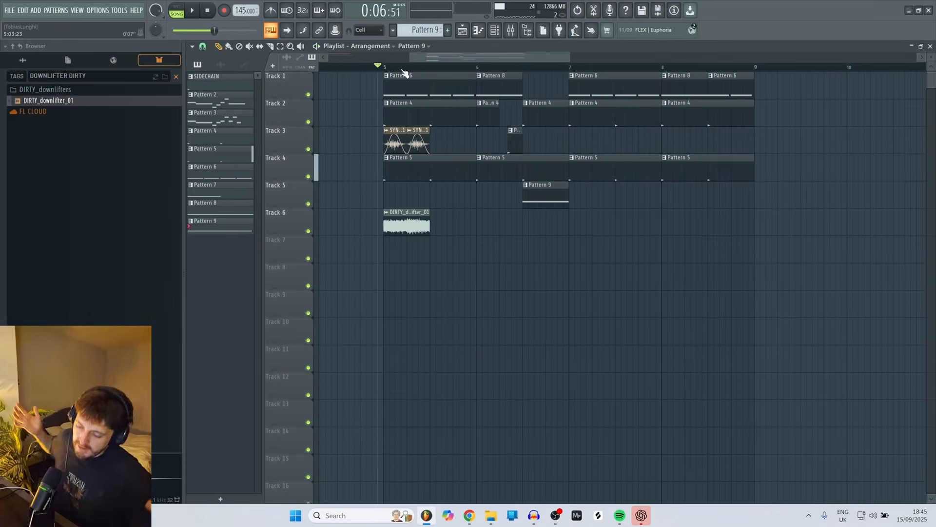